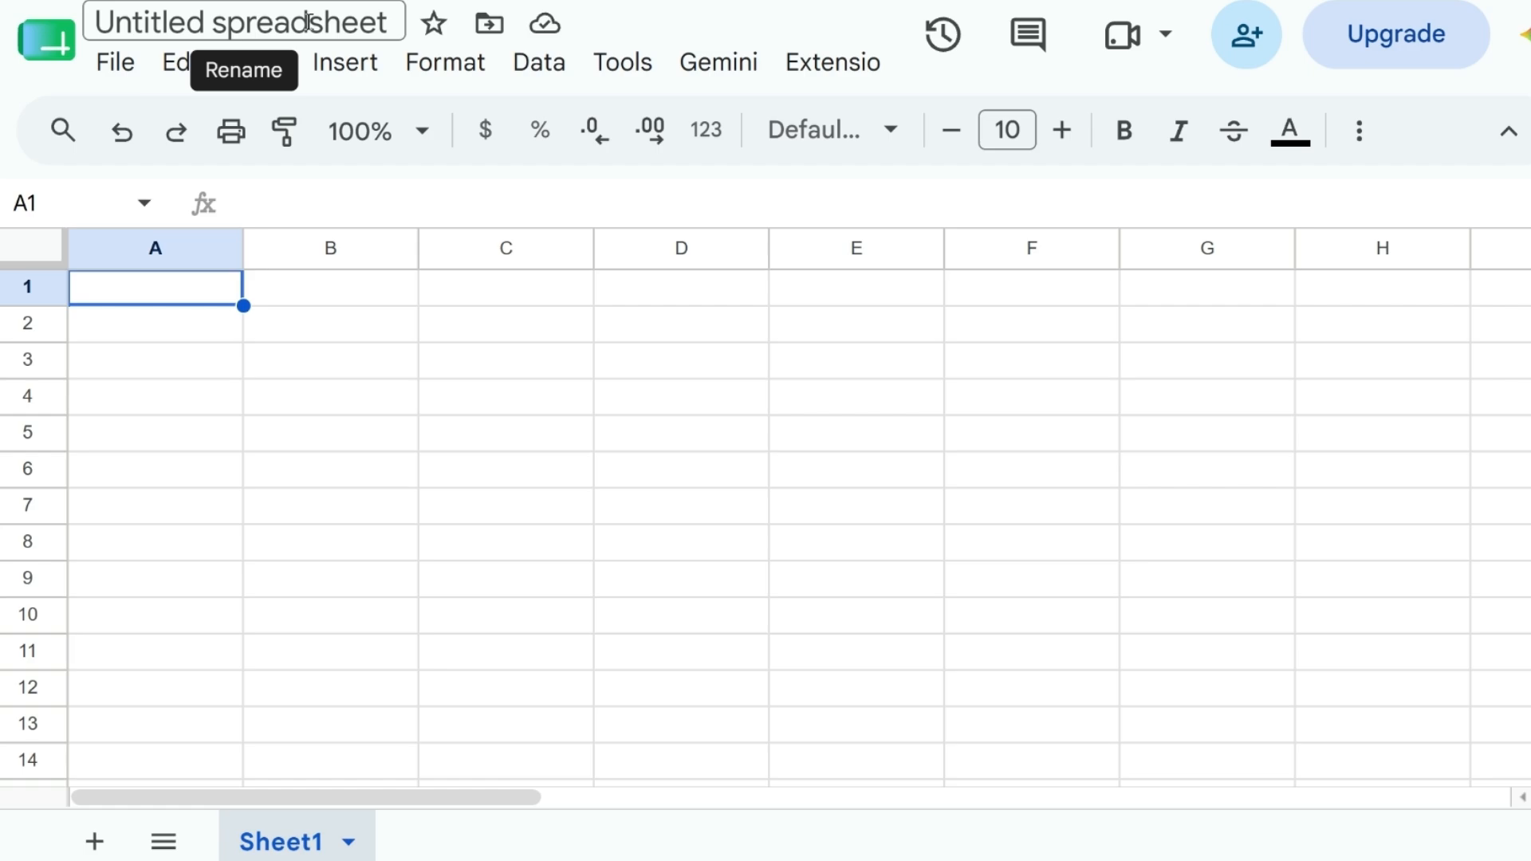
# - Rename the untitled spreadsheet as "Divedend Planner"
pyautogui.doubleClick(308, 21)
pyautogui.tripleClick(308, 22)
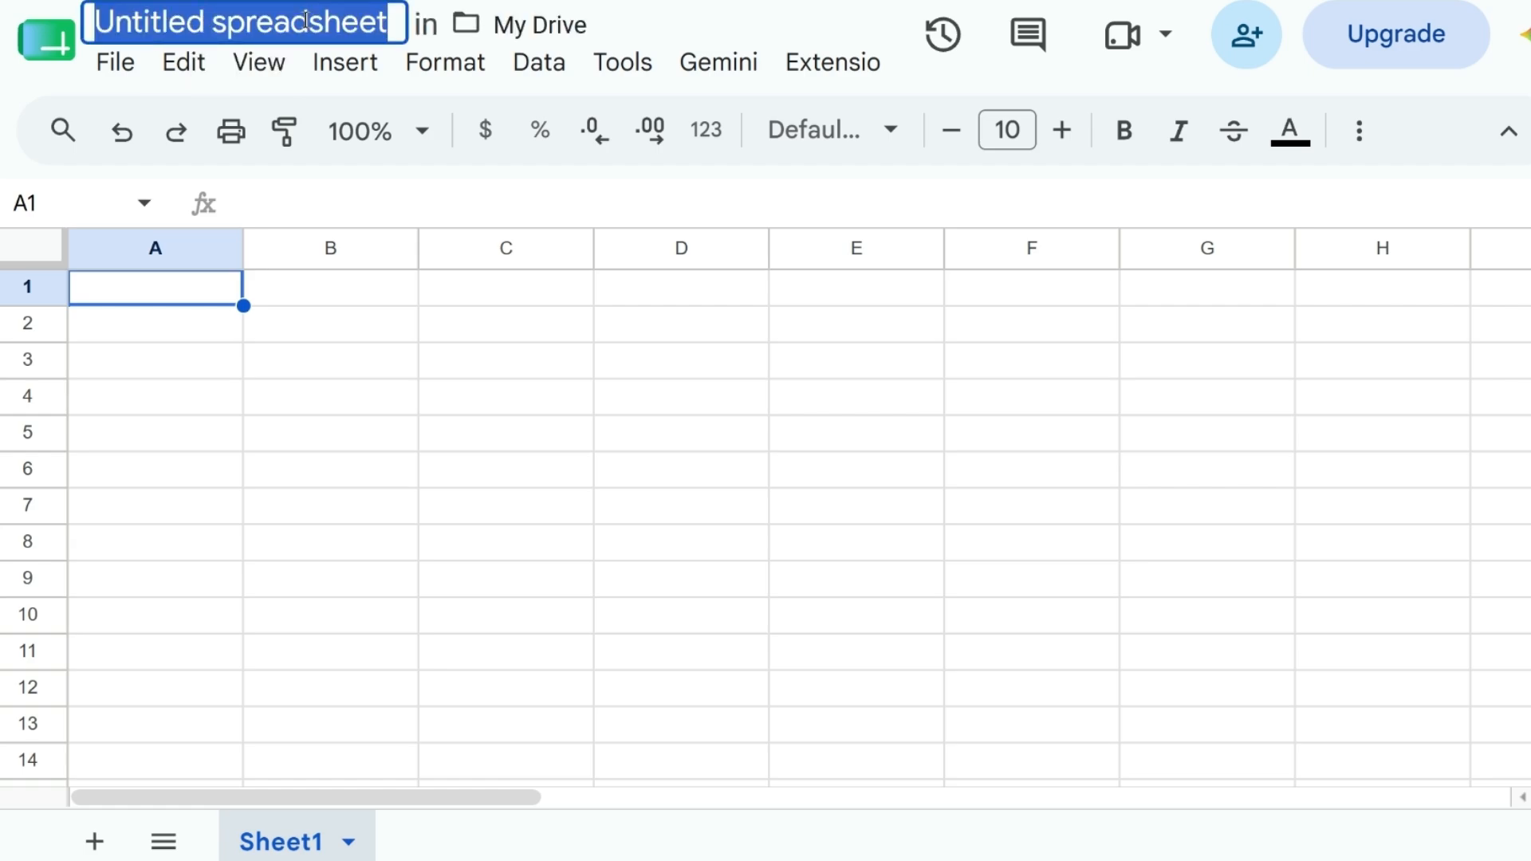
pyautogui.write('Divedend')
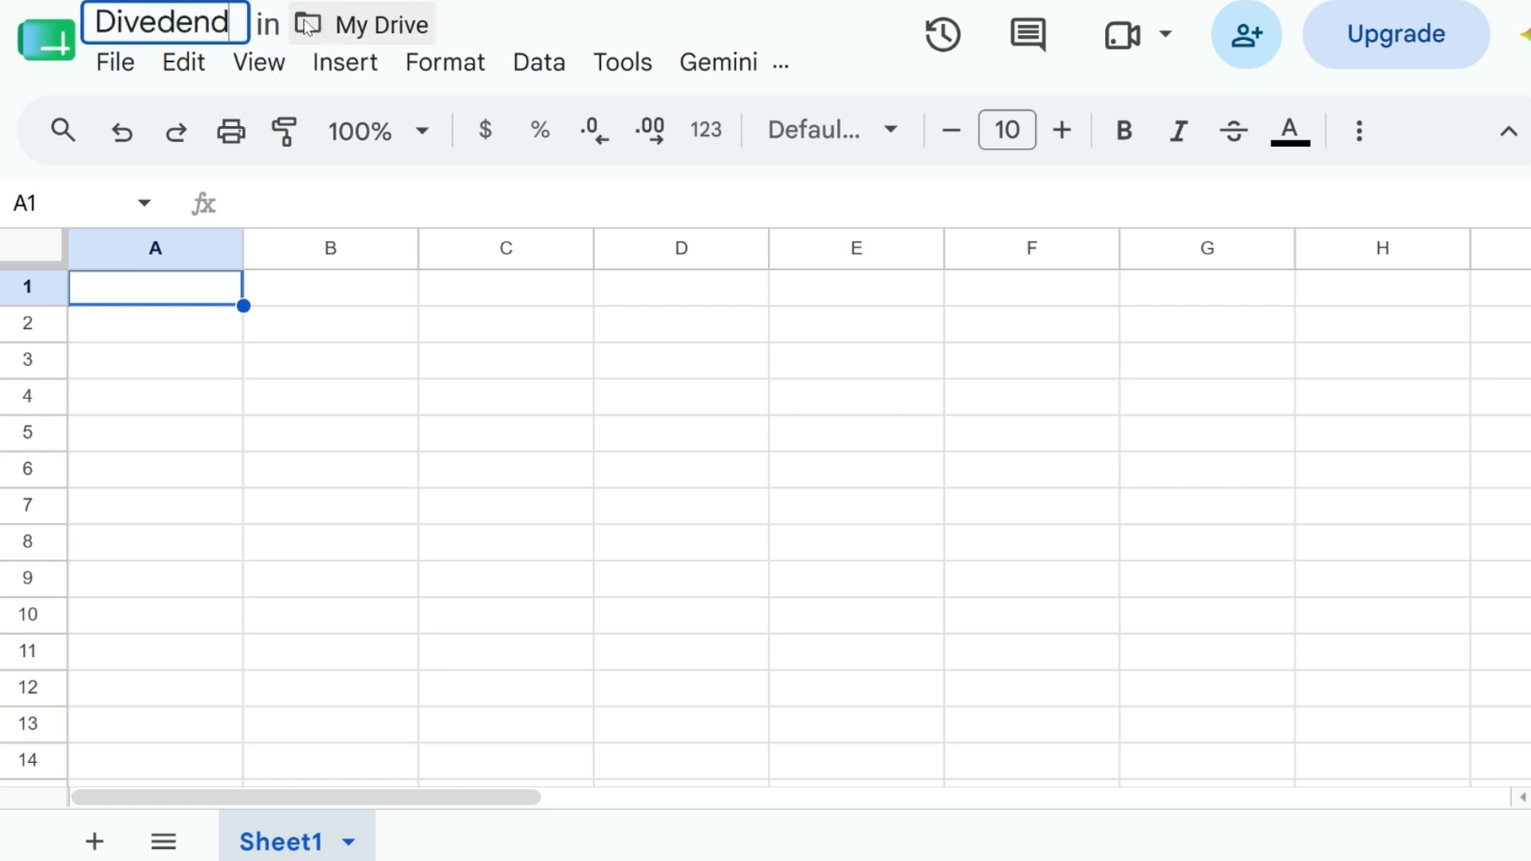
pyautogui.write(' Planner')
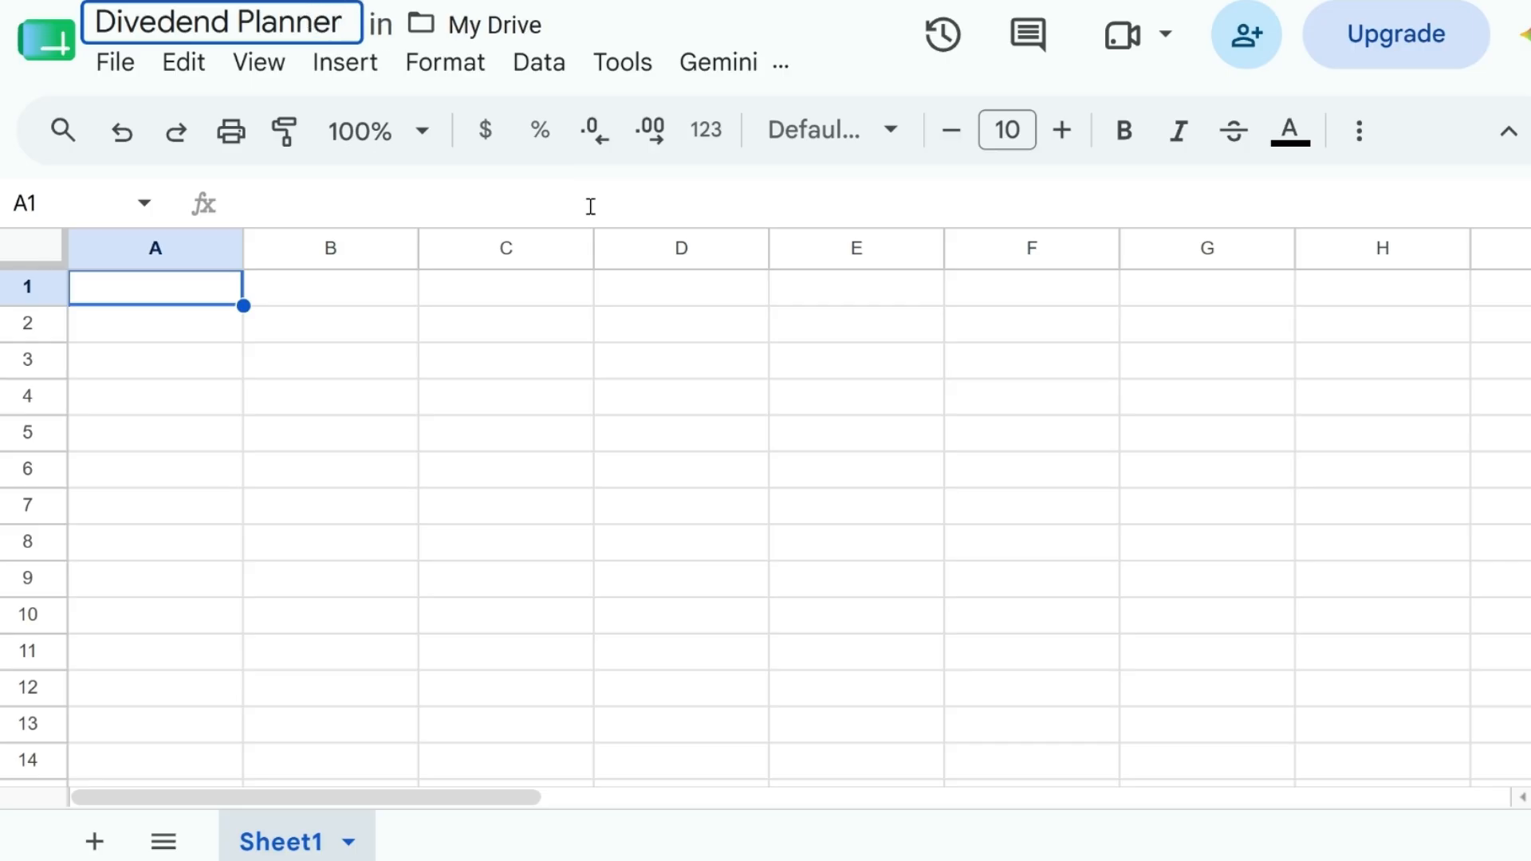
pyautogui.click(496, 410)
# - Enter the column headers Company in A1, Ticker Symbol in B1 and Price in C1
pyautogui.click(196, 295)
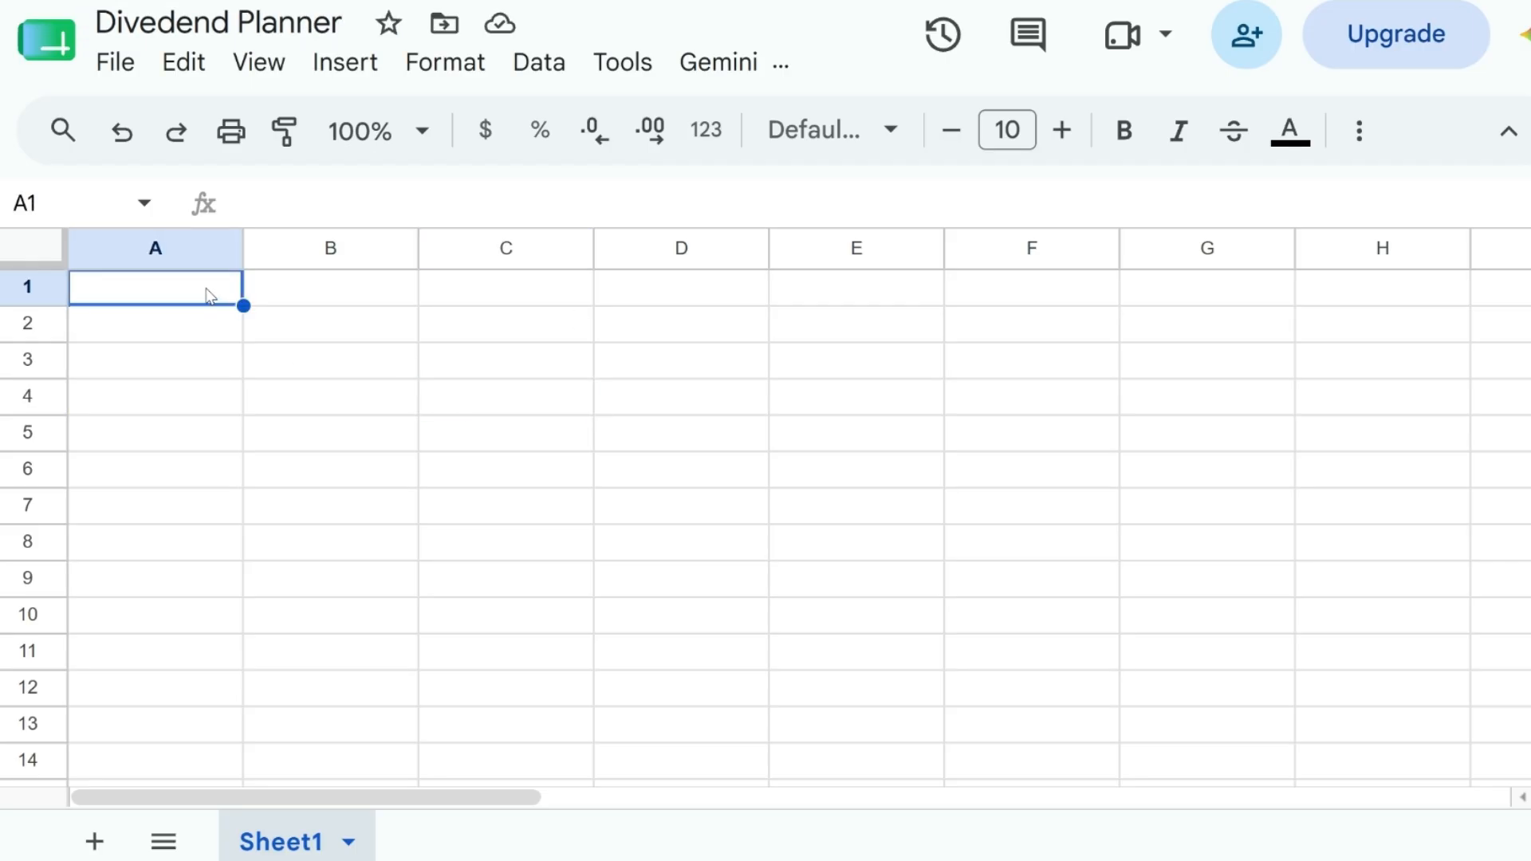
pyautogui.write('Company')
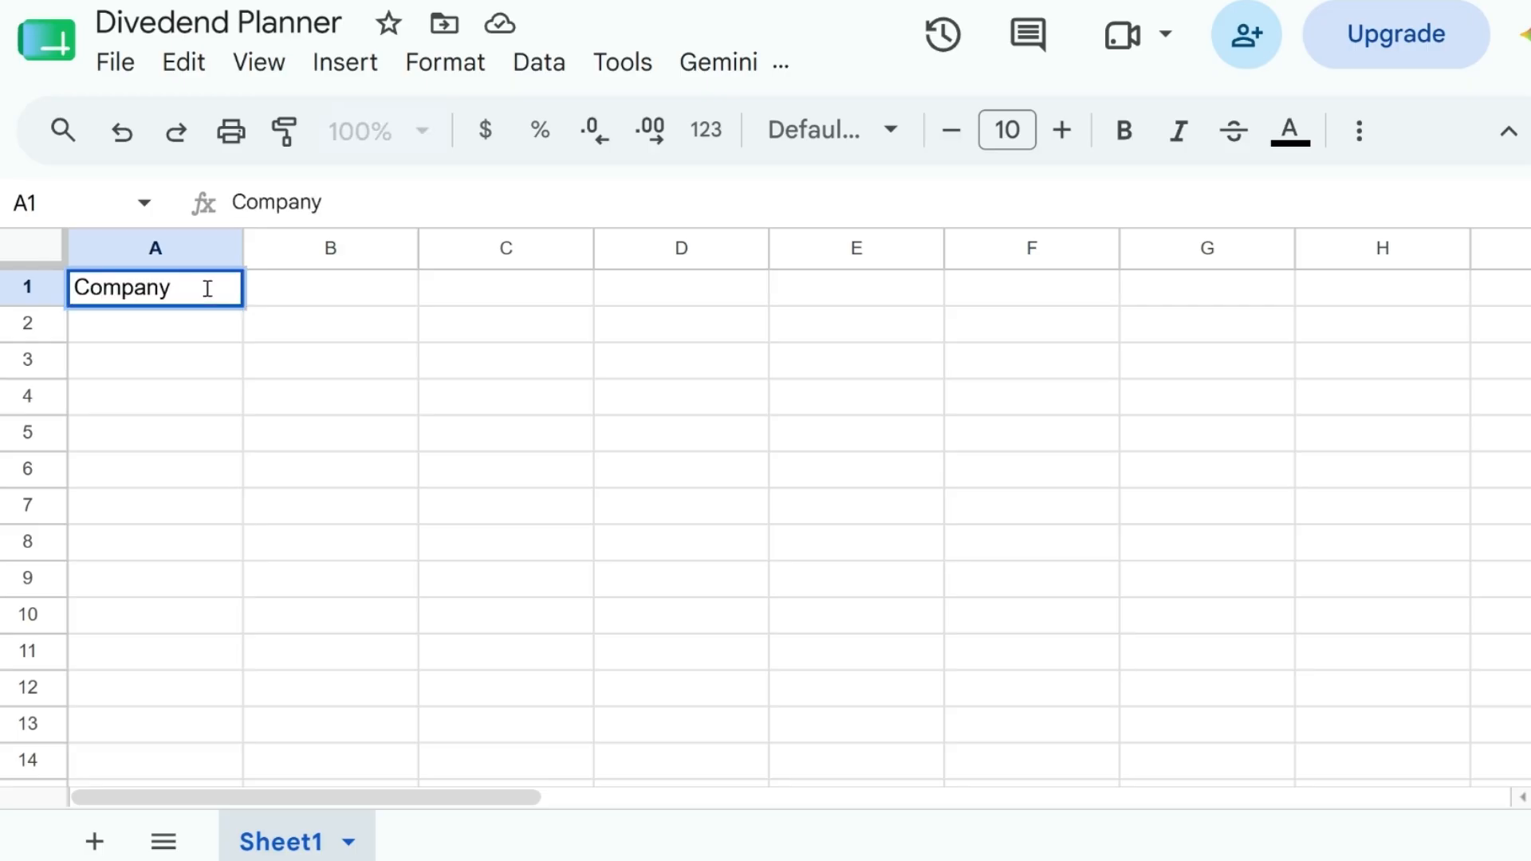
pyautogui.press('Tab')
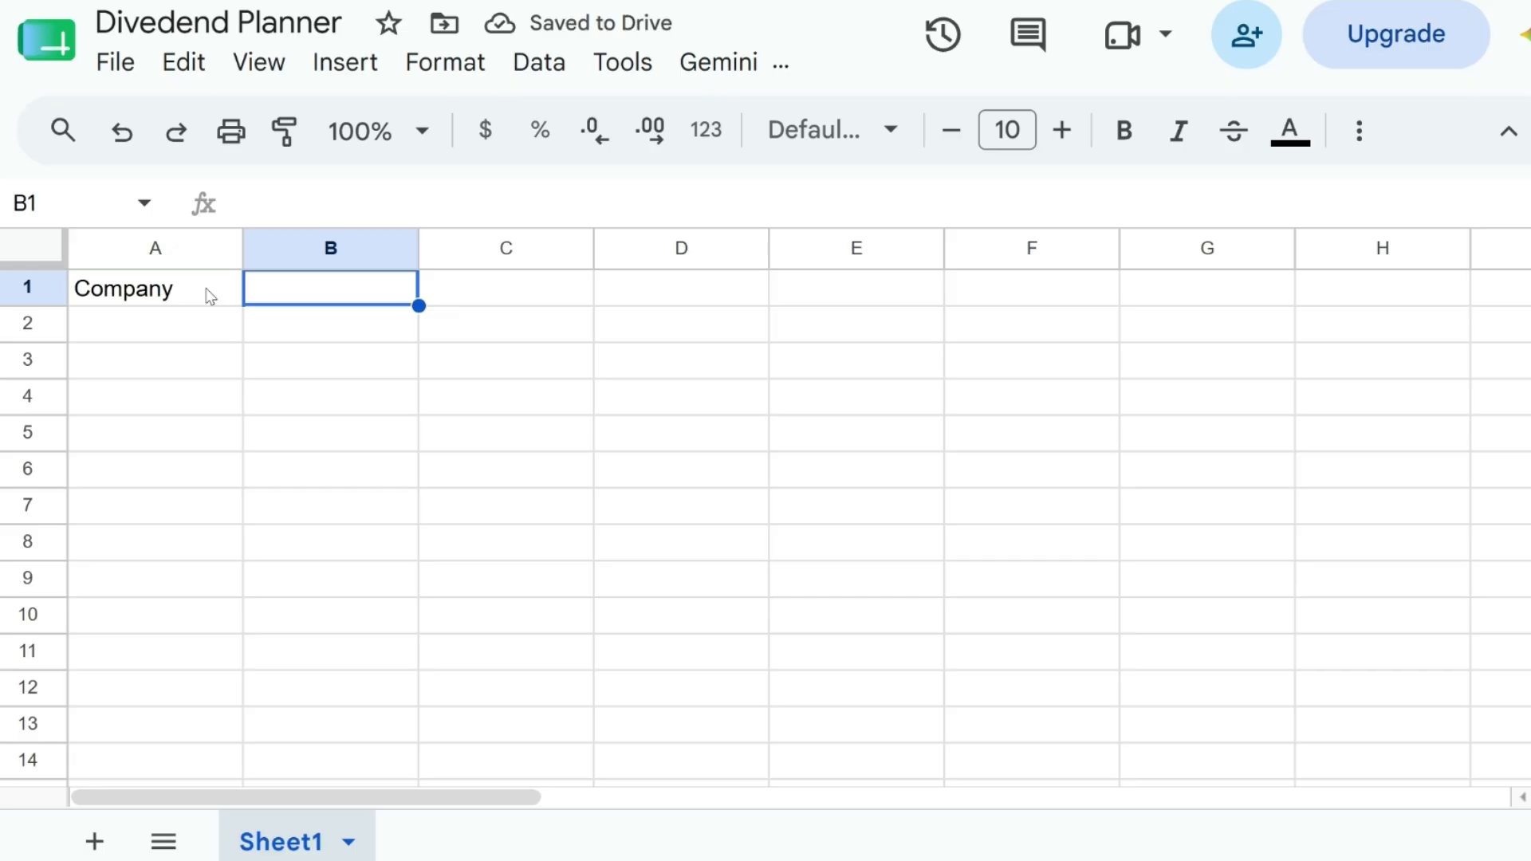
pyautogui.write('TickerSy')
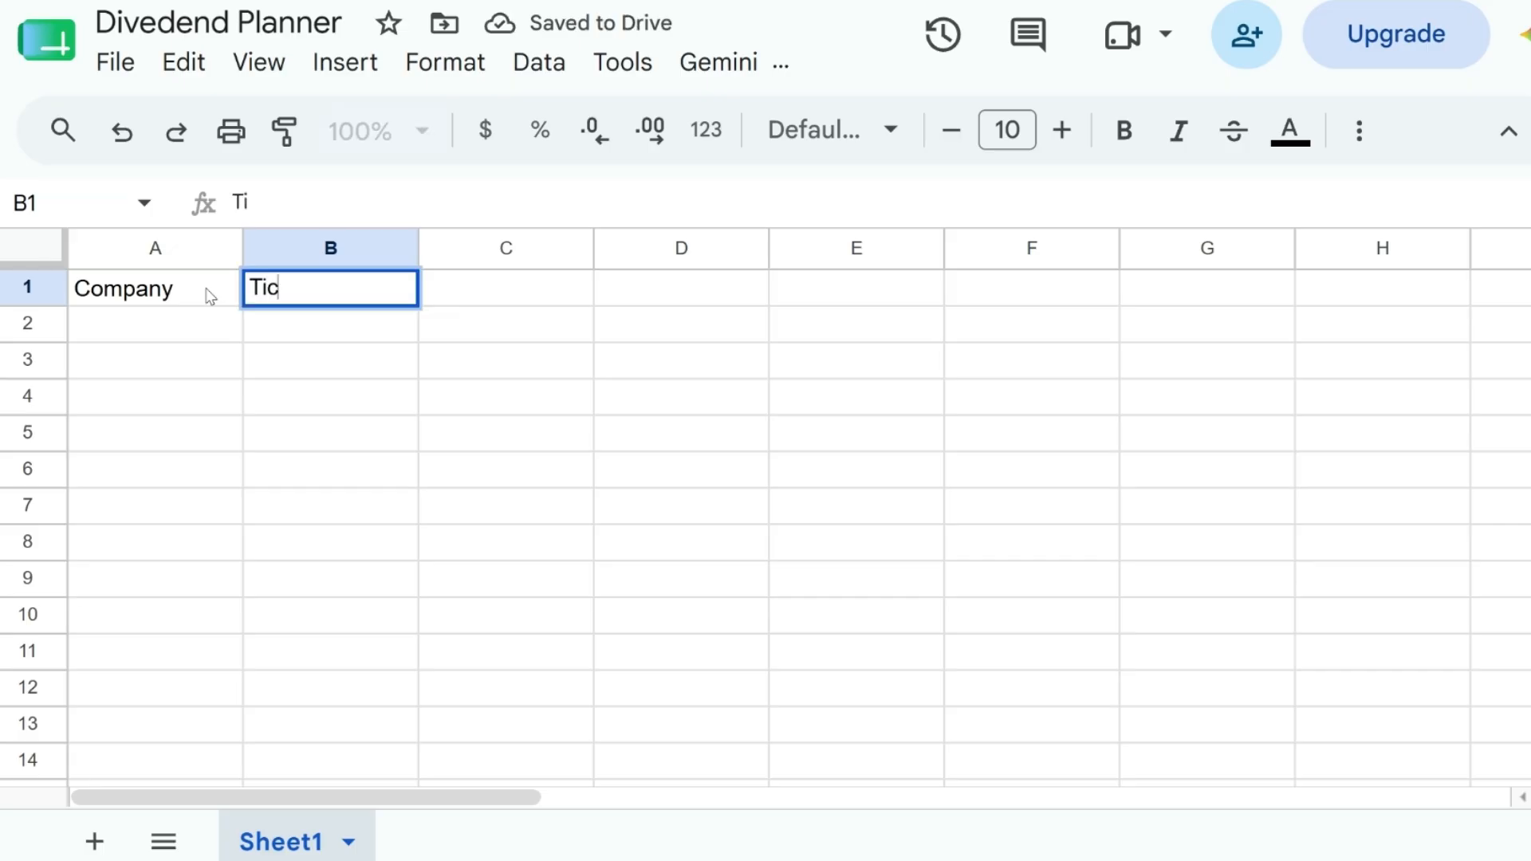
pyautogui.press('BackSpace')
pyautogui.press('BackSpace')
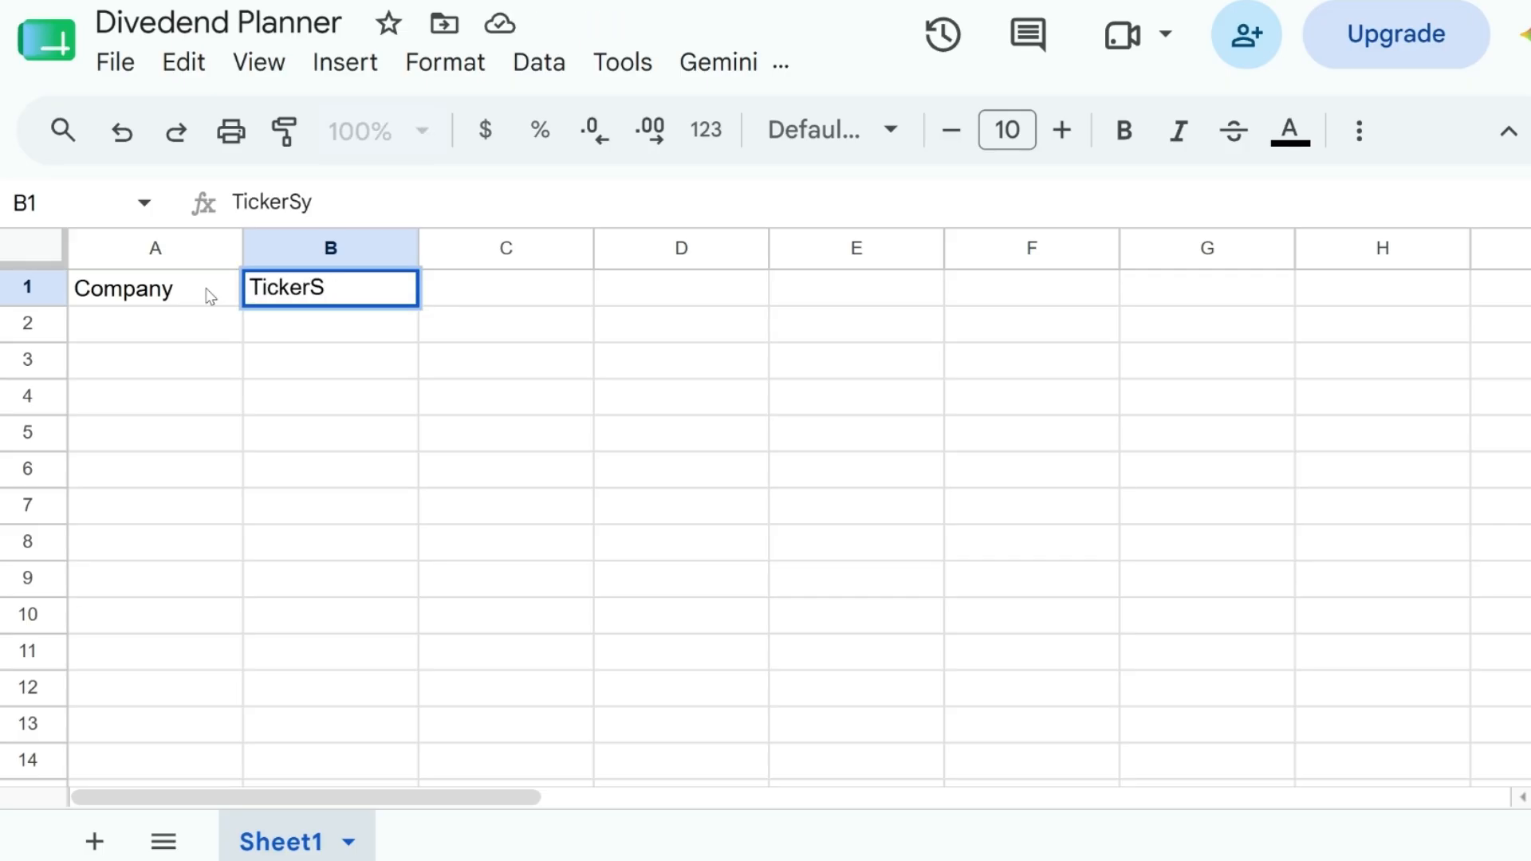
pyautogui.write('Symbol')
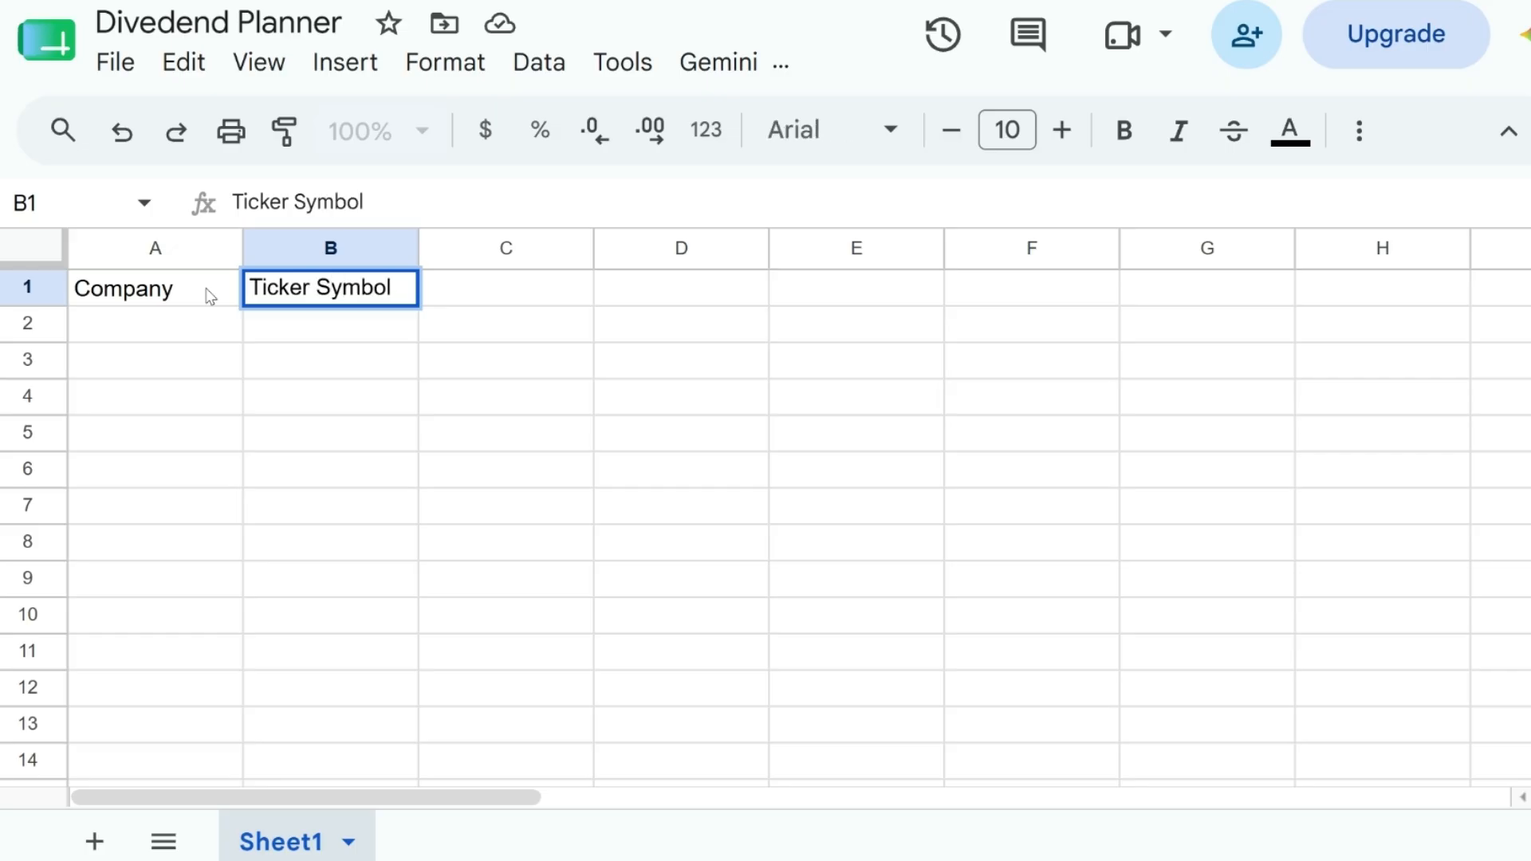
pyautogui.click(475, 303)
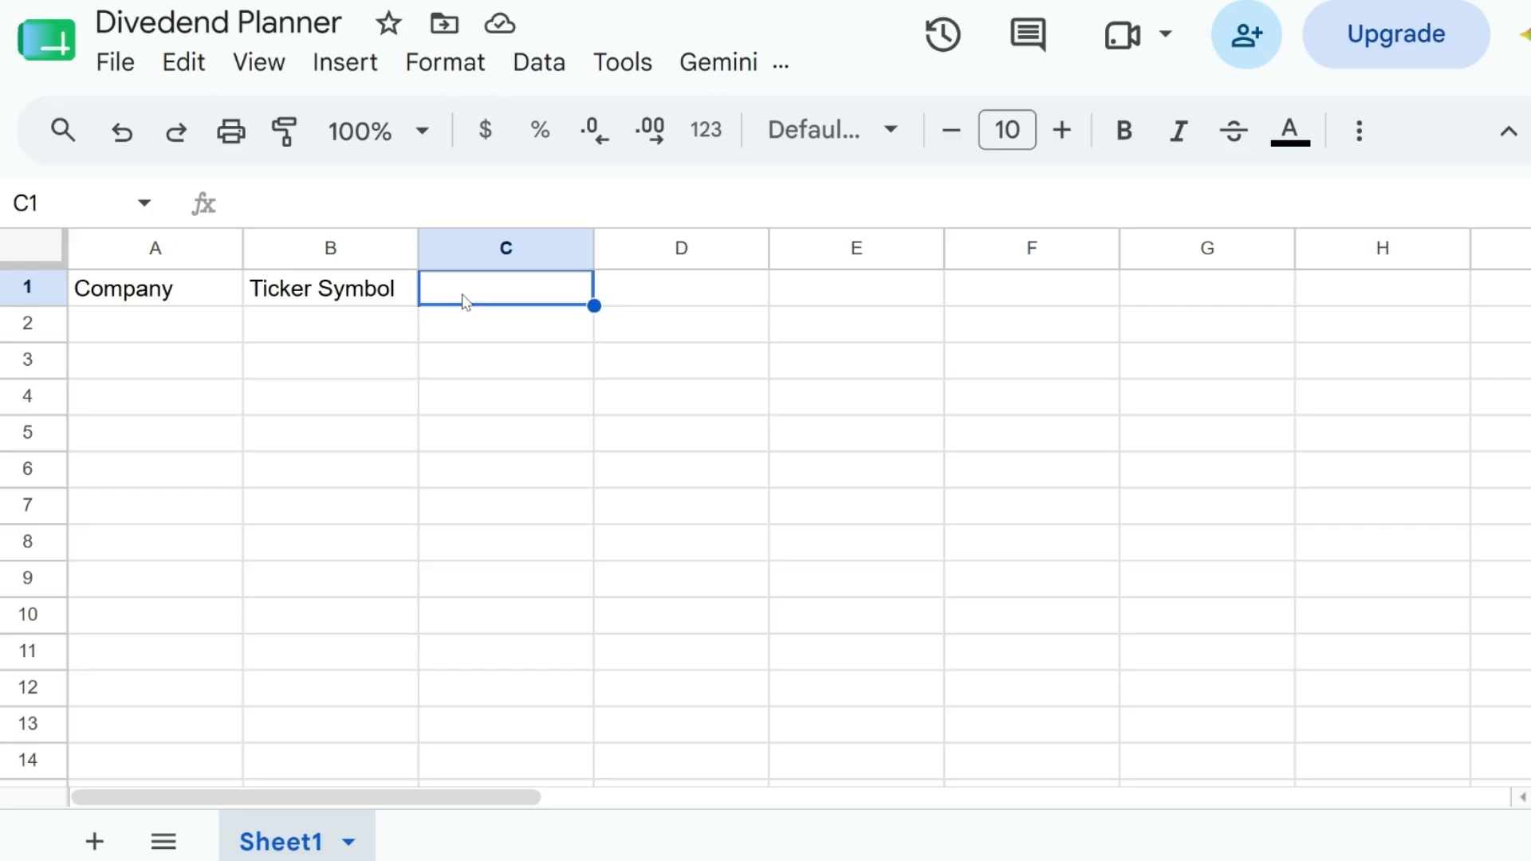
pyautogui.press('Left')
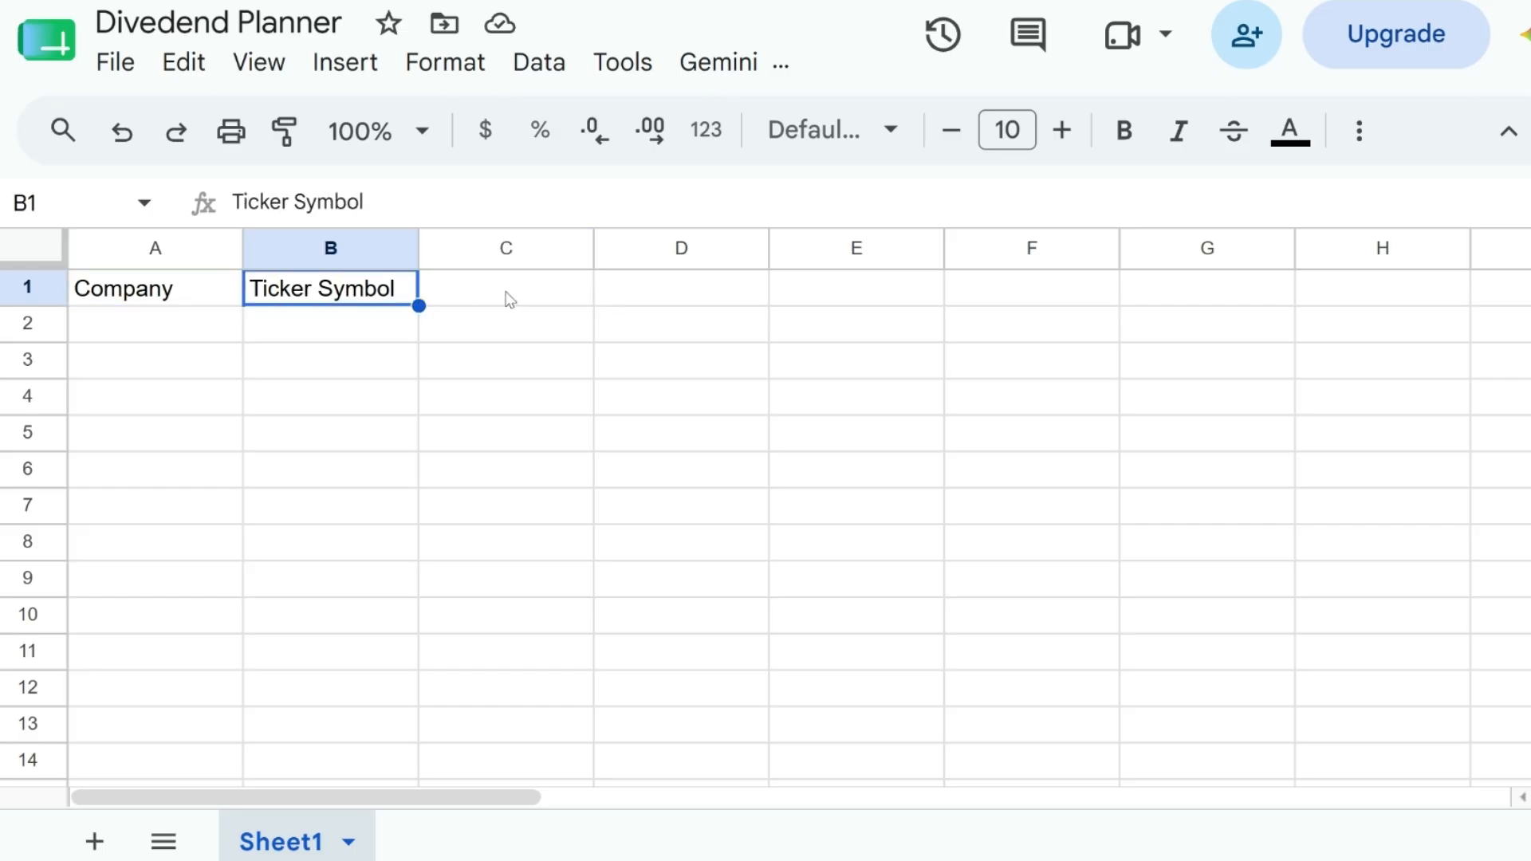
pyautogui.click(505, 297)
pyautogui.write('Price')
# - Enter the header "Divendend Annual Yield" in D1 and fit column D's width to its text
pyautogui.click(748, 287)
pyautogui.write('Divened')
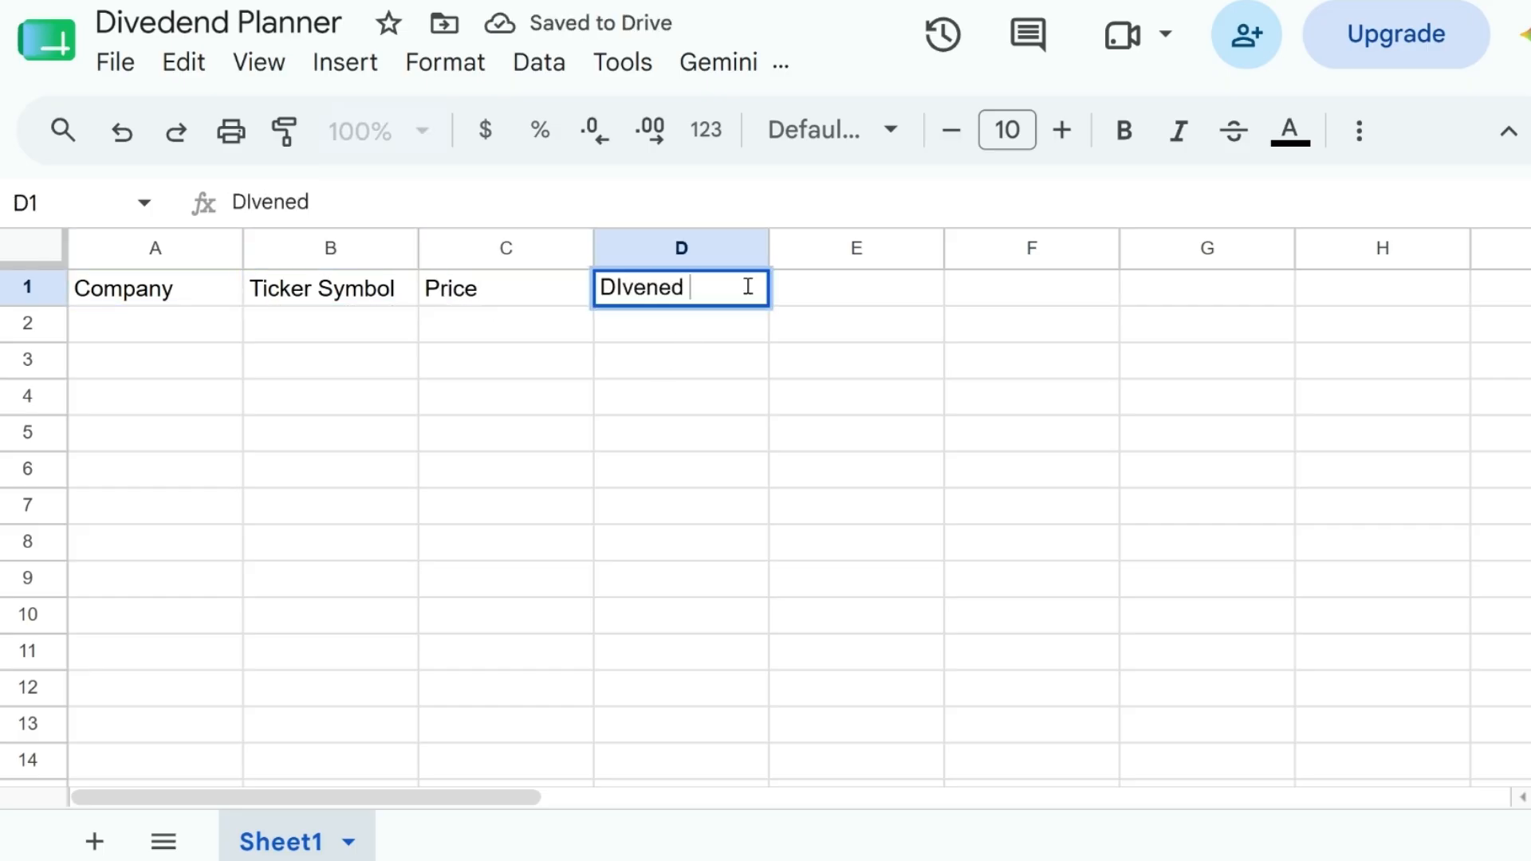
pyautogui.press('BackSpace')
pyautogui.press('BackSpace')
pyautogui.press('BackSpace')
pyautogui.press('BackSpace')
pyautogui.press('BackSpace')
pyautogui.write('vendend Annual Yield')
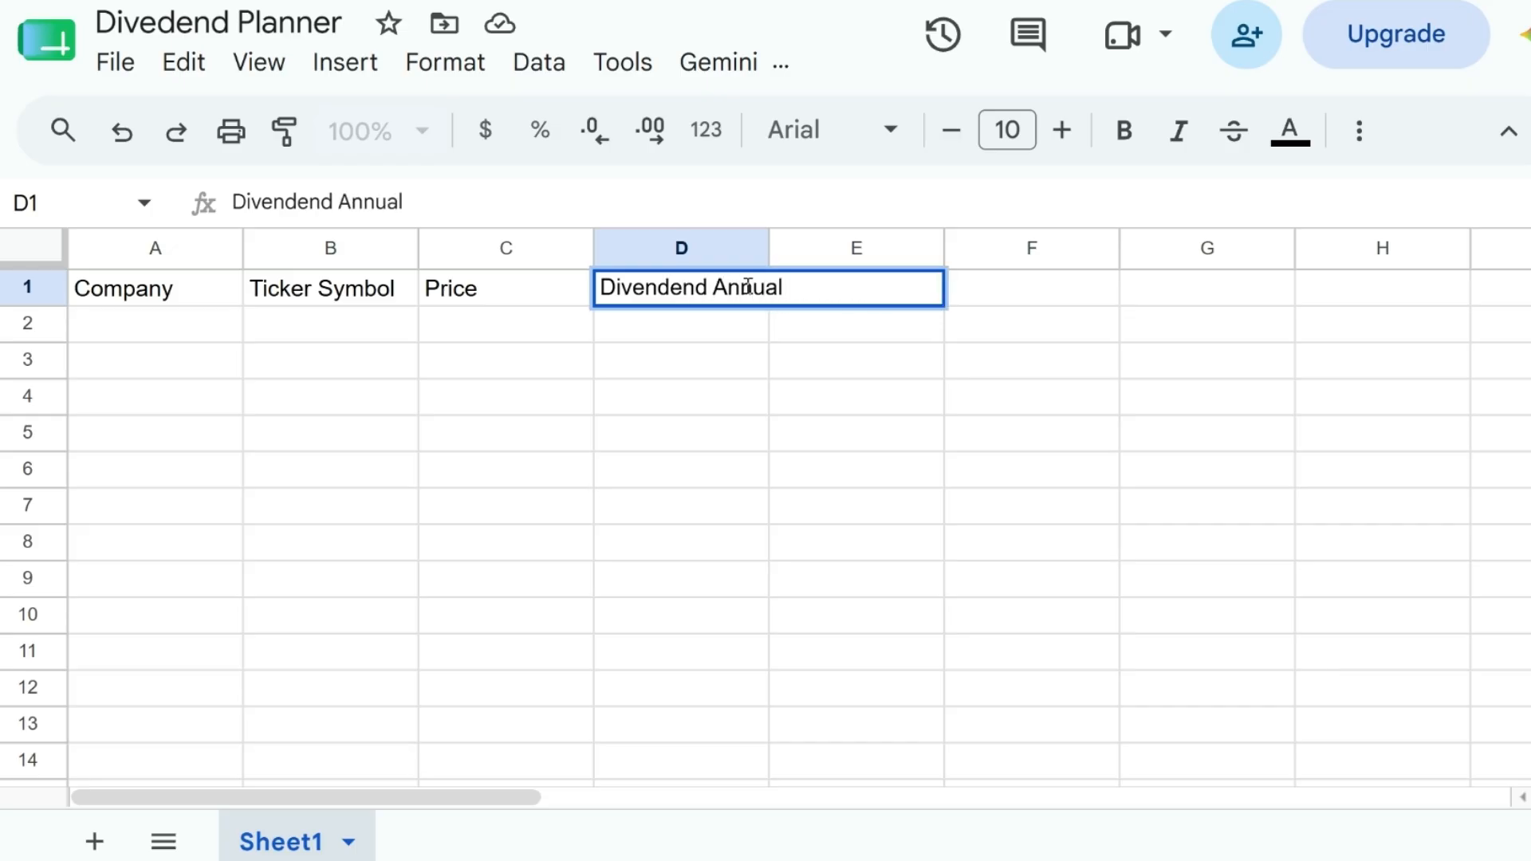
pyautogui.click(820, 376)
pyautogui.doubleClick(768, 248)
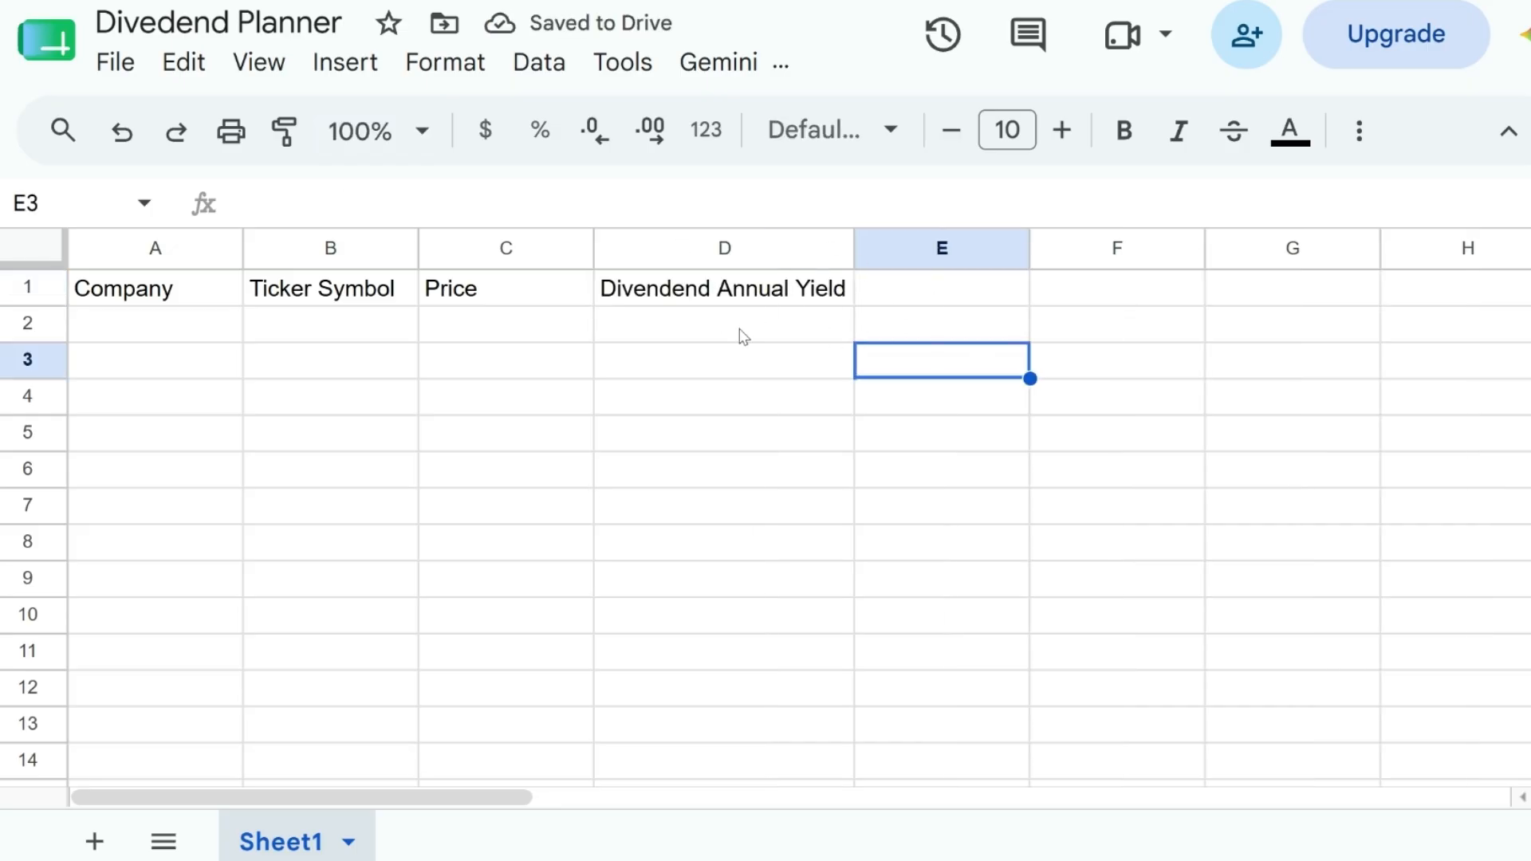
pyautogui.click(781, 328)
# - Enter the company Kraft in A2 and its ticker symbol KHC in B2
pyautogui.click(173, 330)
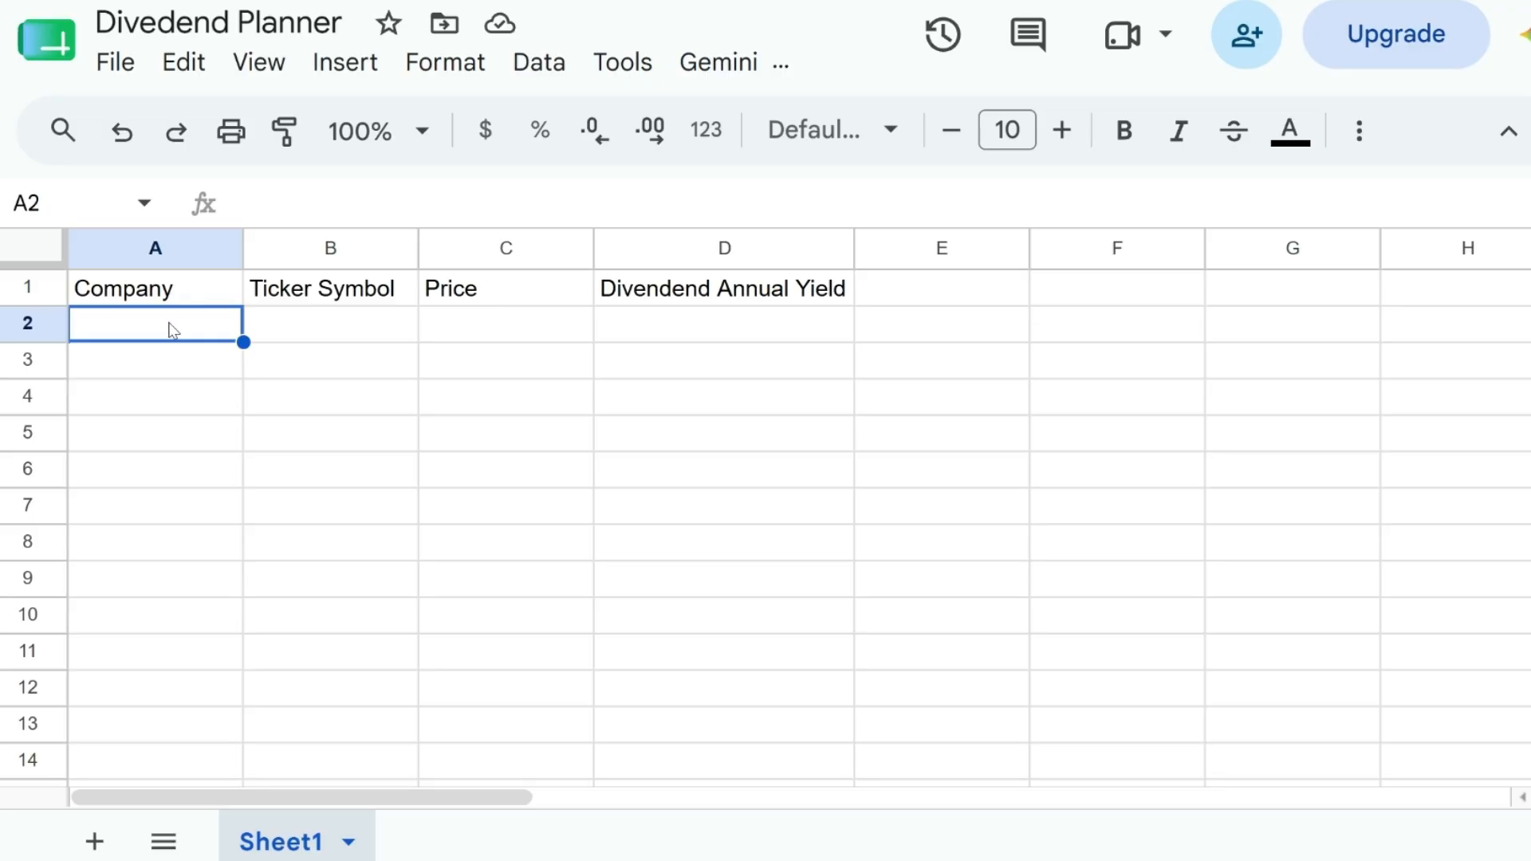
pyautogui.write('Kraft')
pyautogui.press('Tab')
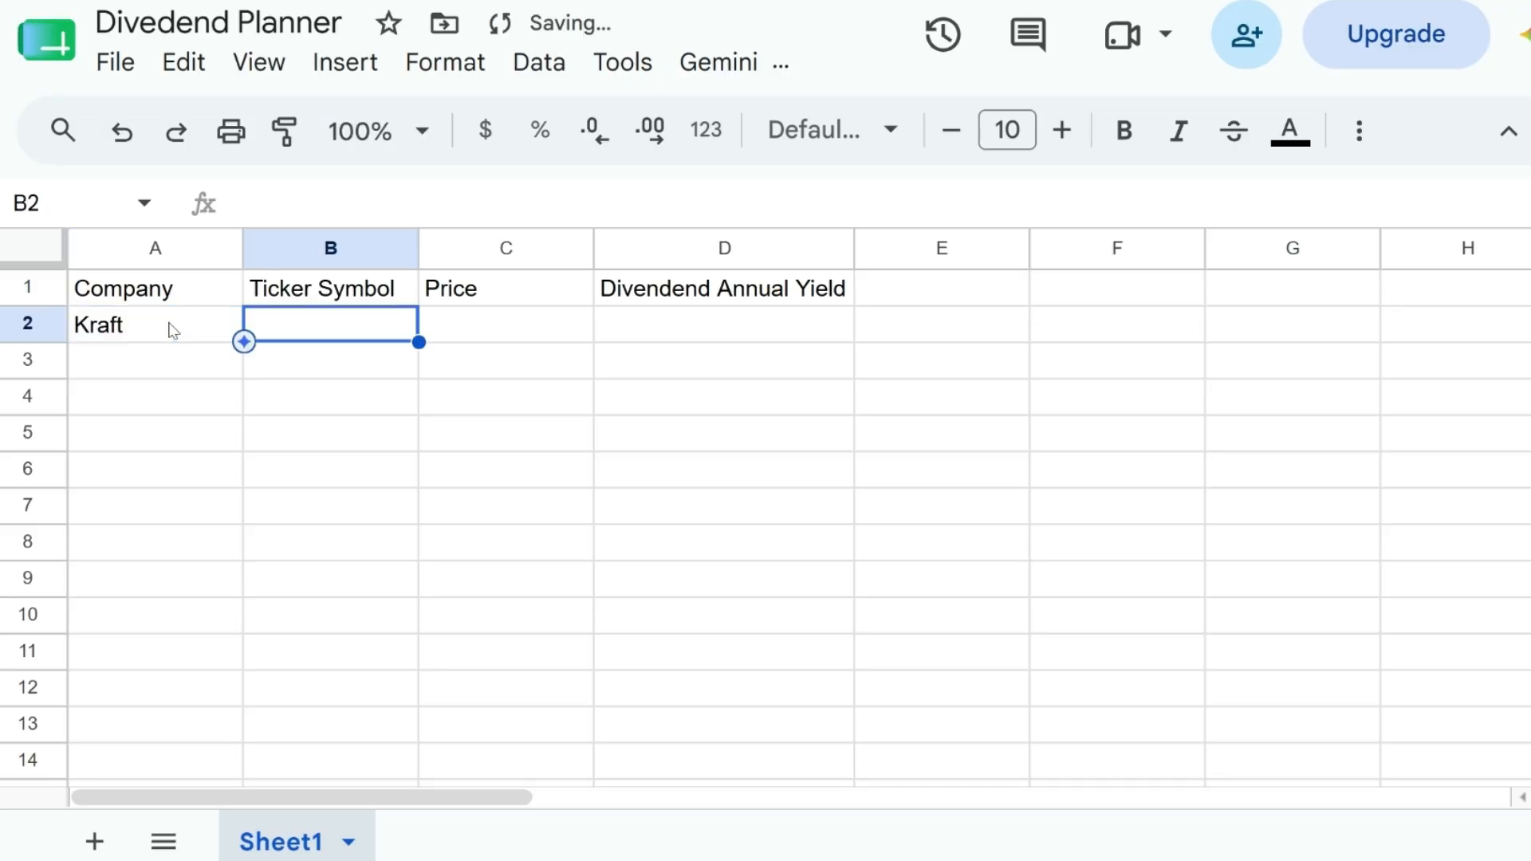
pyautogui.write('KHC')
pyautogui.press('Tab')
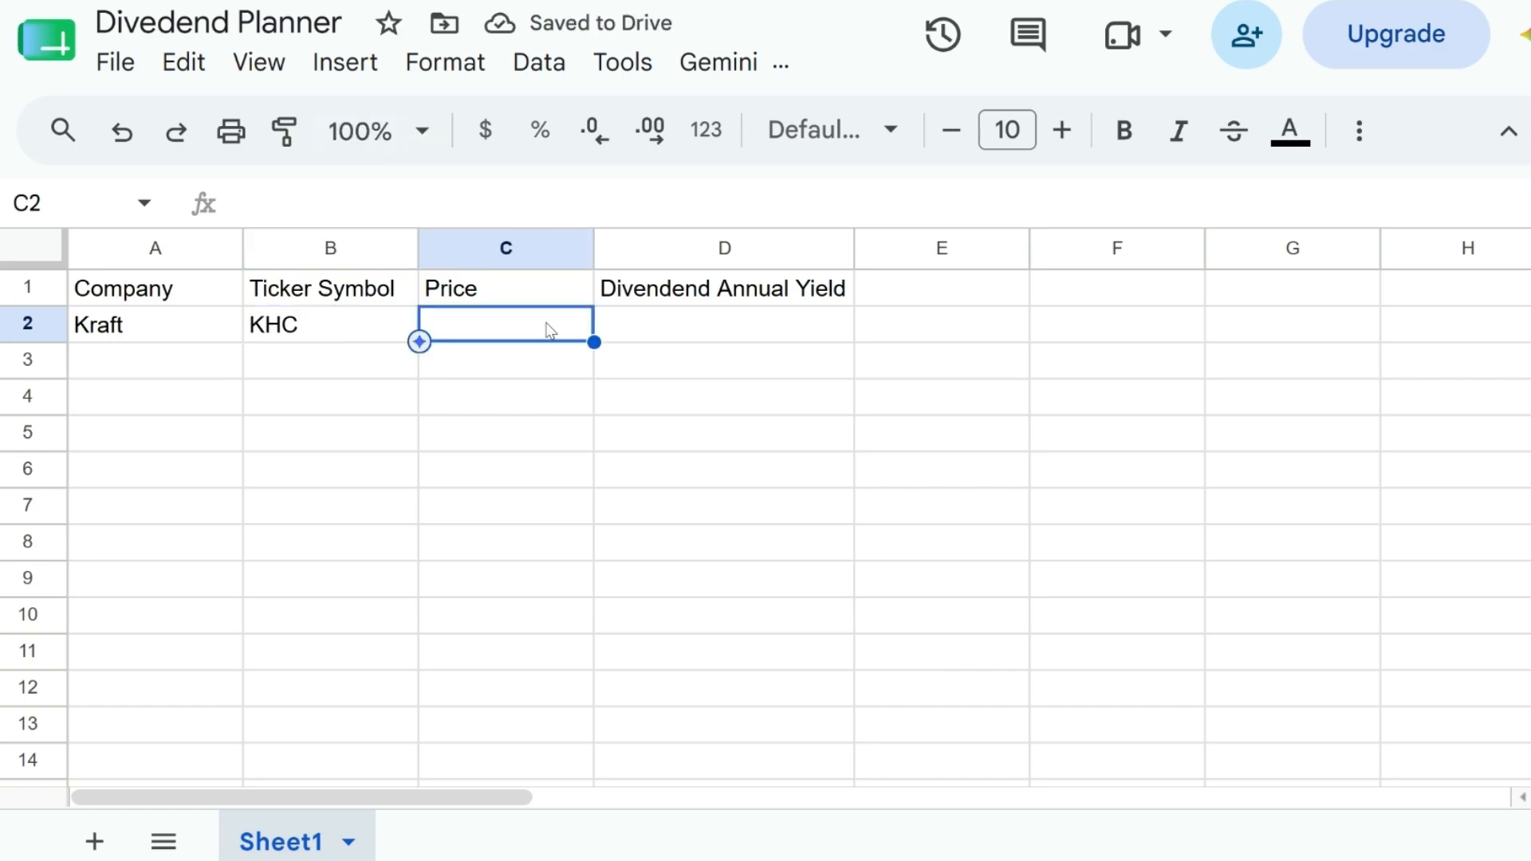
# - Fetch Kraft's share price in C2 with the formula =GOOGLEFINANCE(B2,C1)
pyautogui.write('=googlefin')
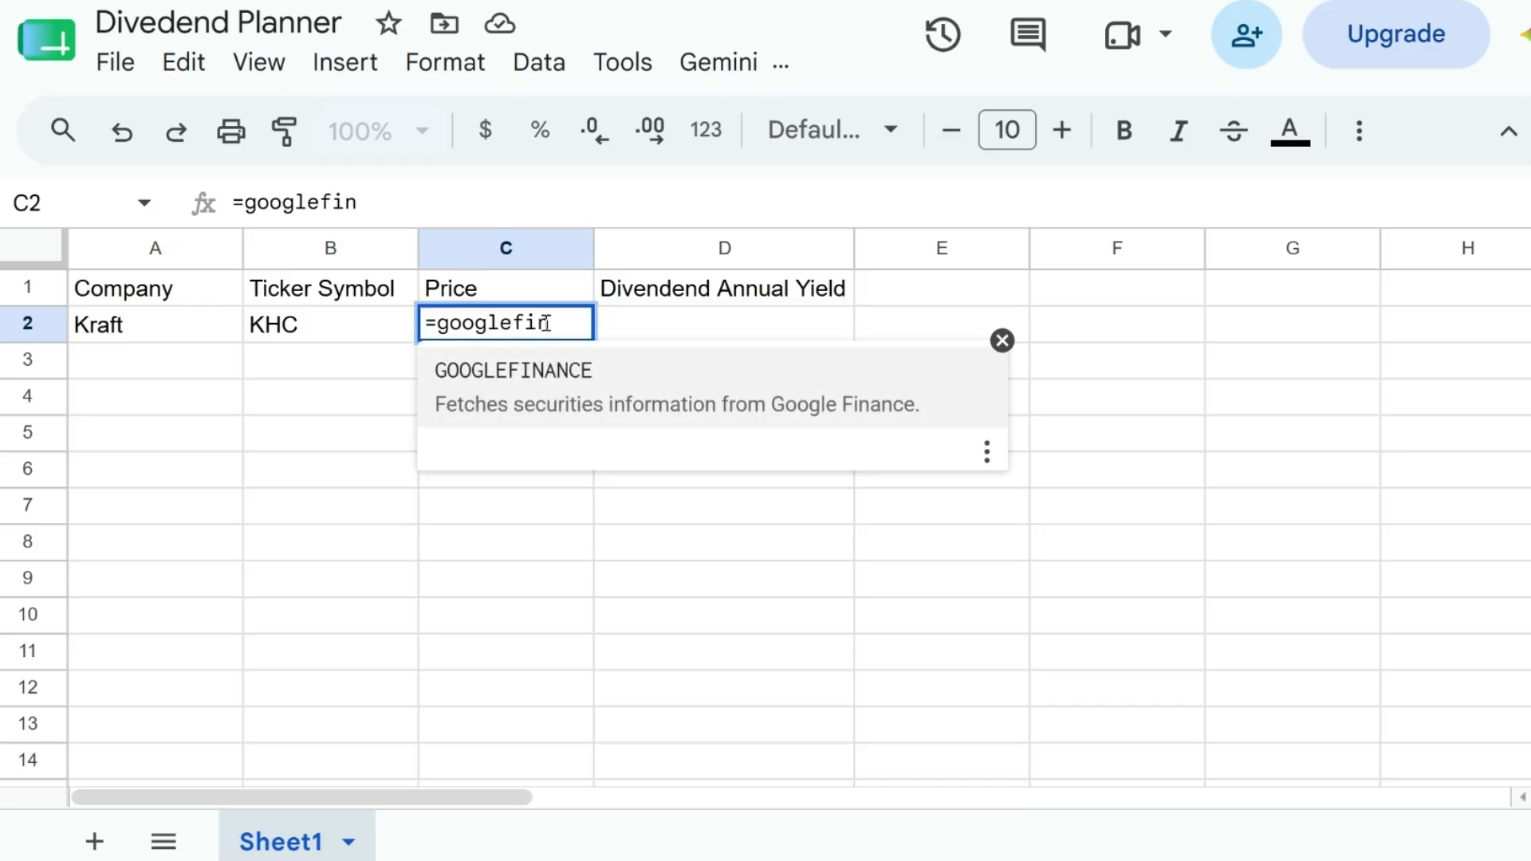
pyautogui.click(554, 368)
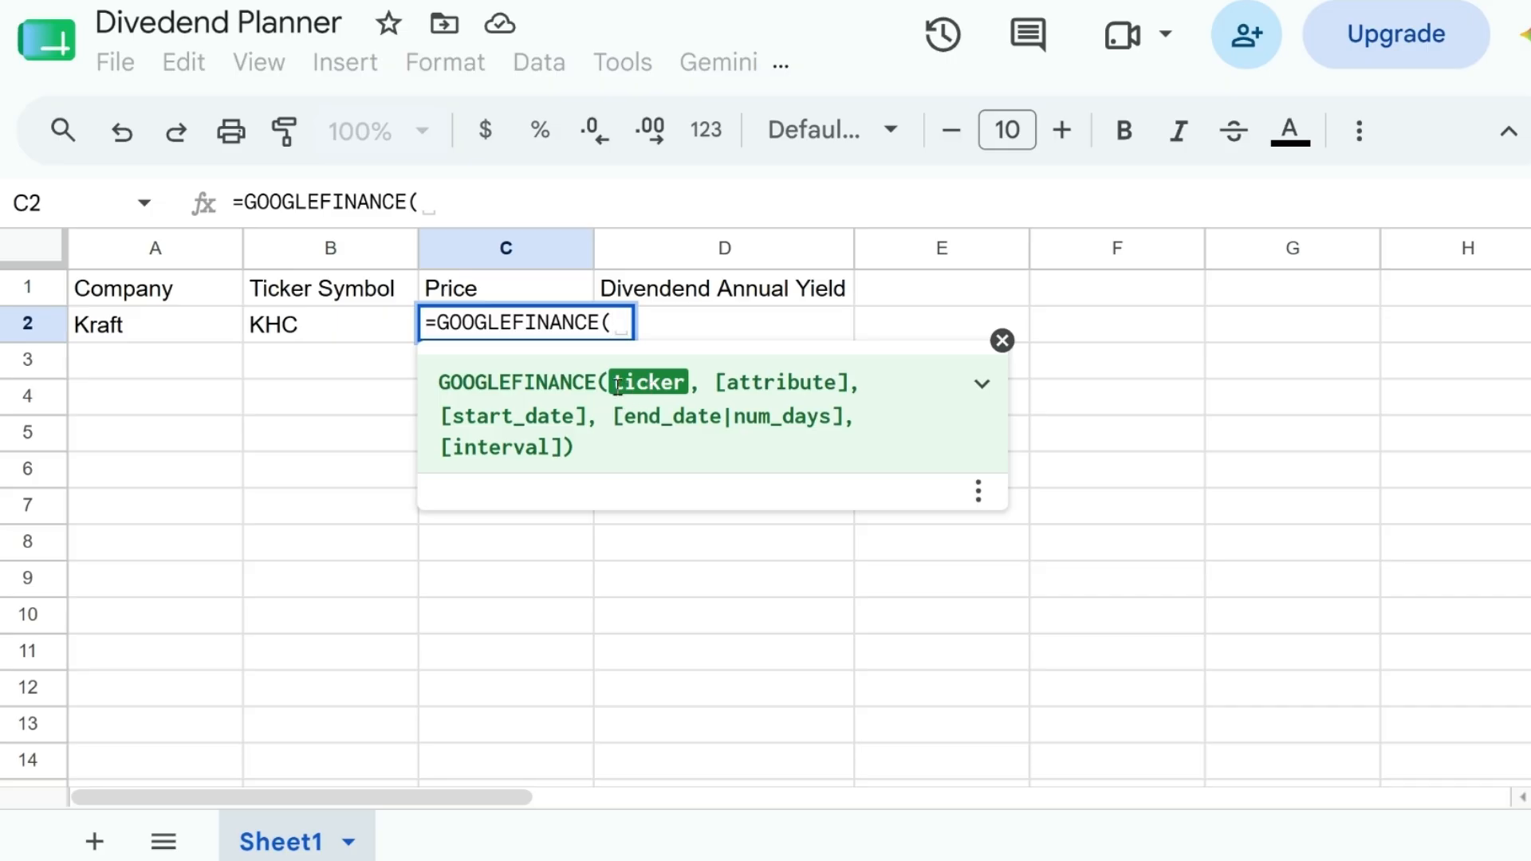
pyautogui.click(343, 335)
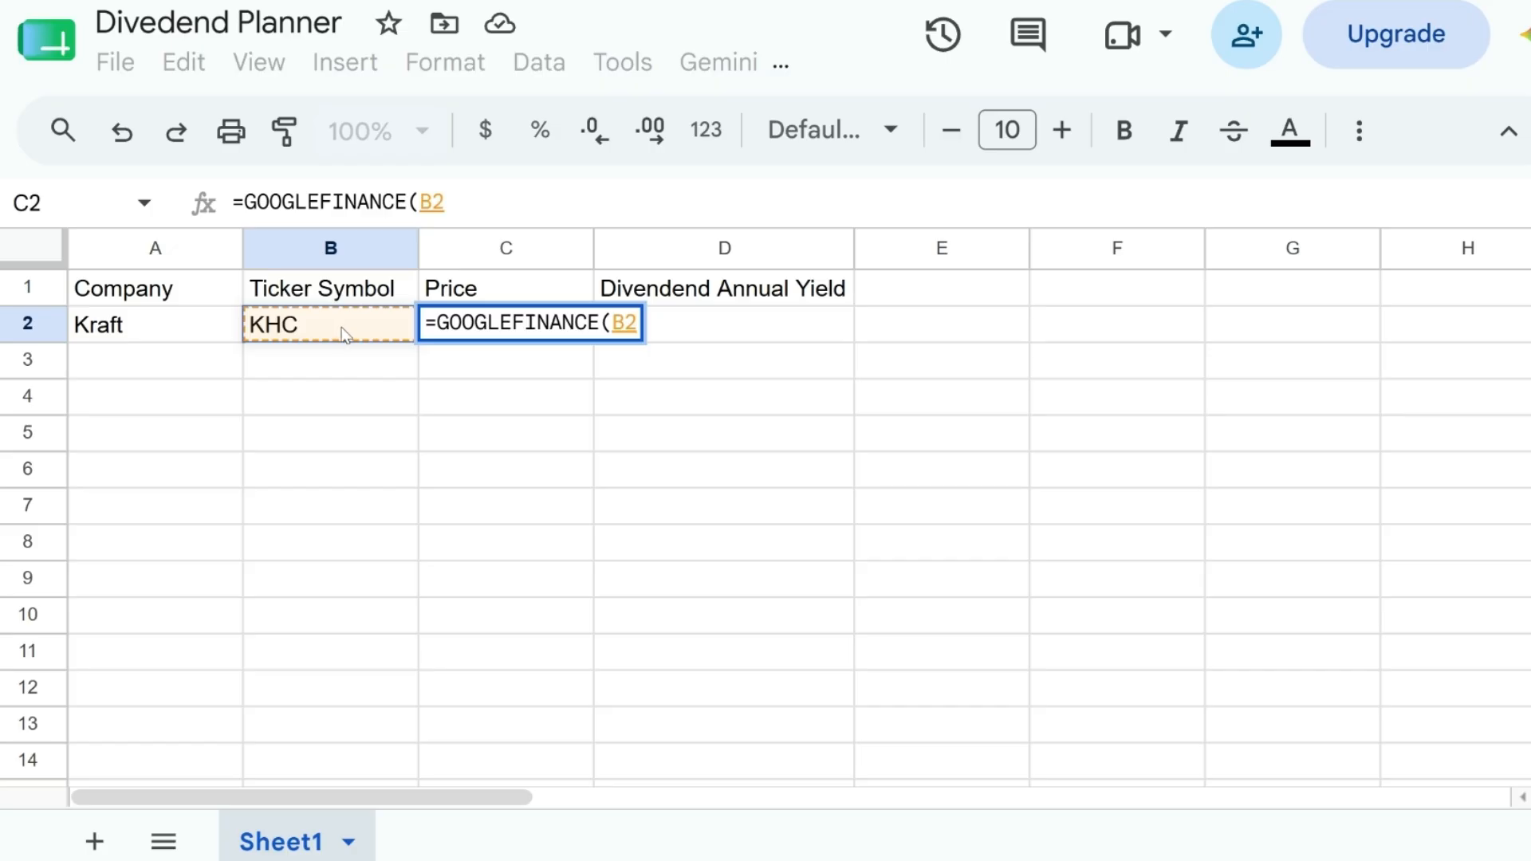
pyautogui.write(',')
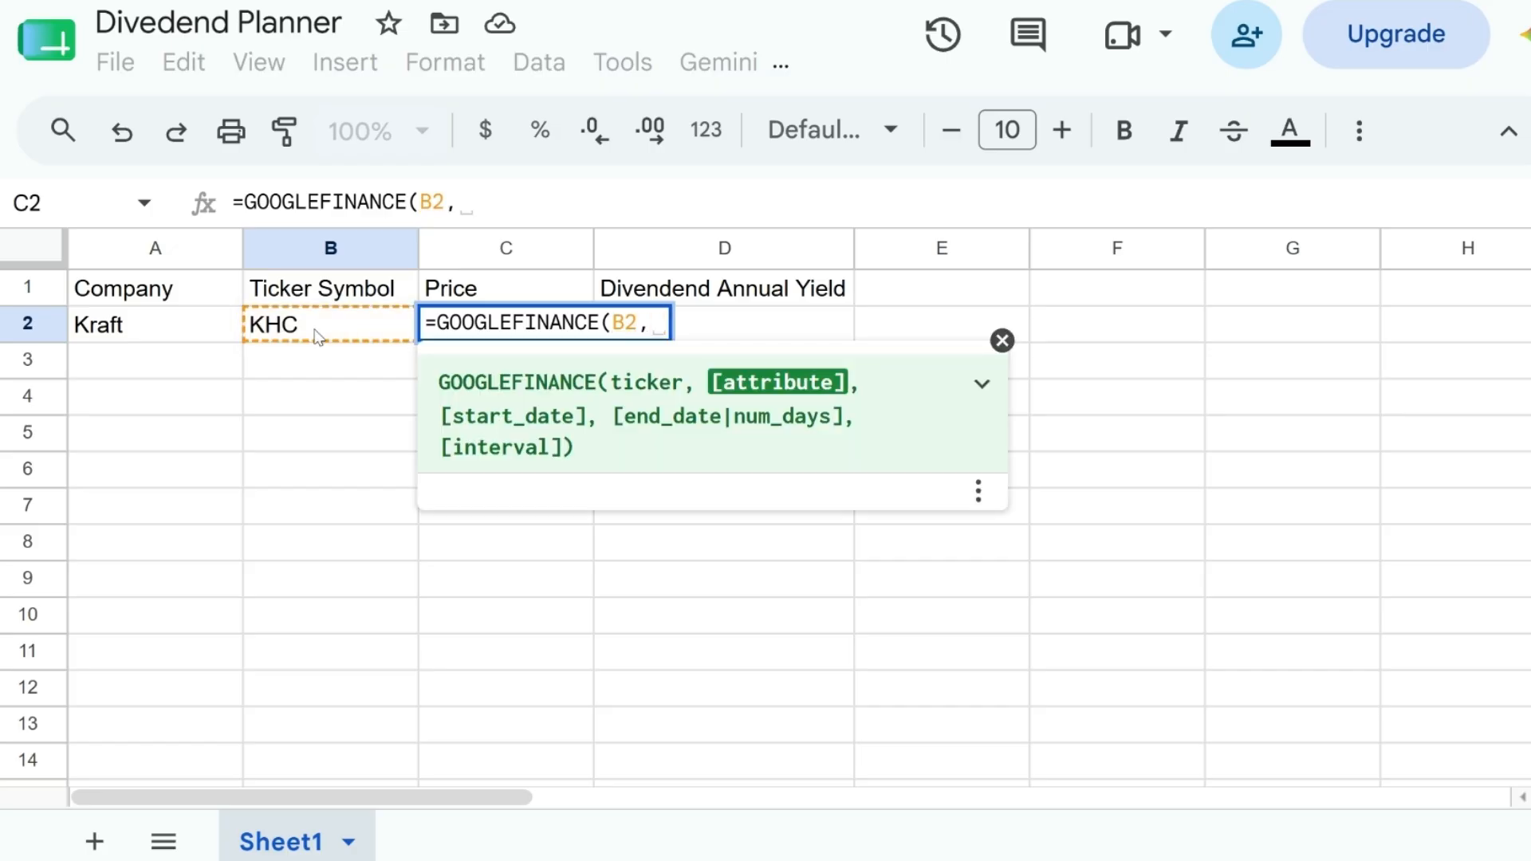
pyautogui.click(466, 301)
pyautogui.press('Return')
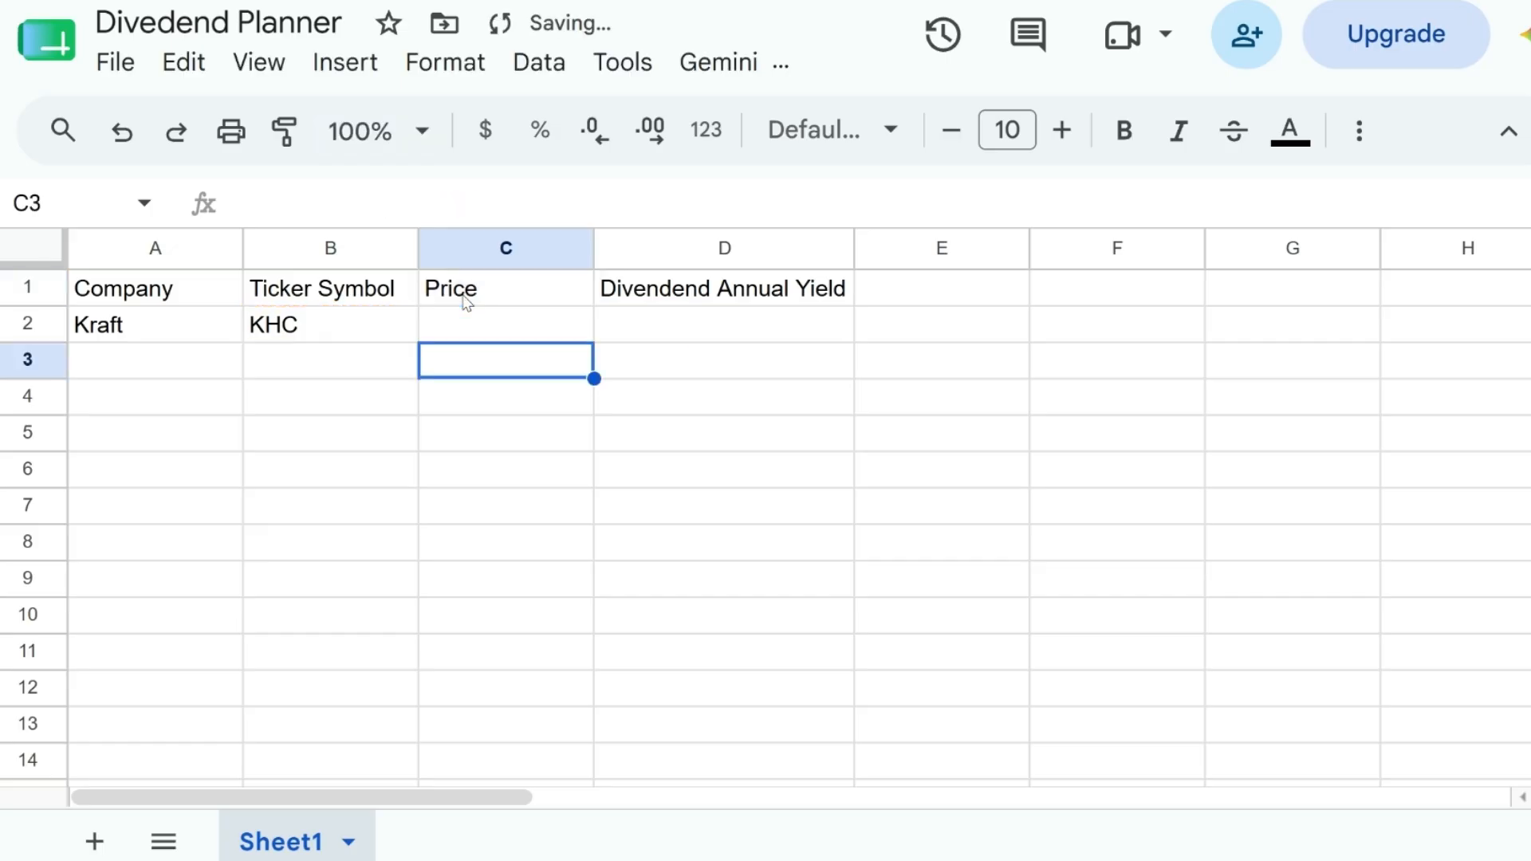
pyautogui.click(523, 329)
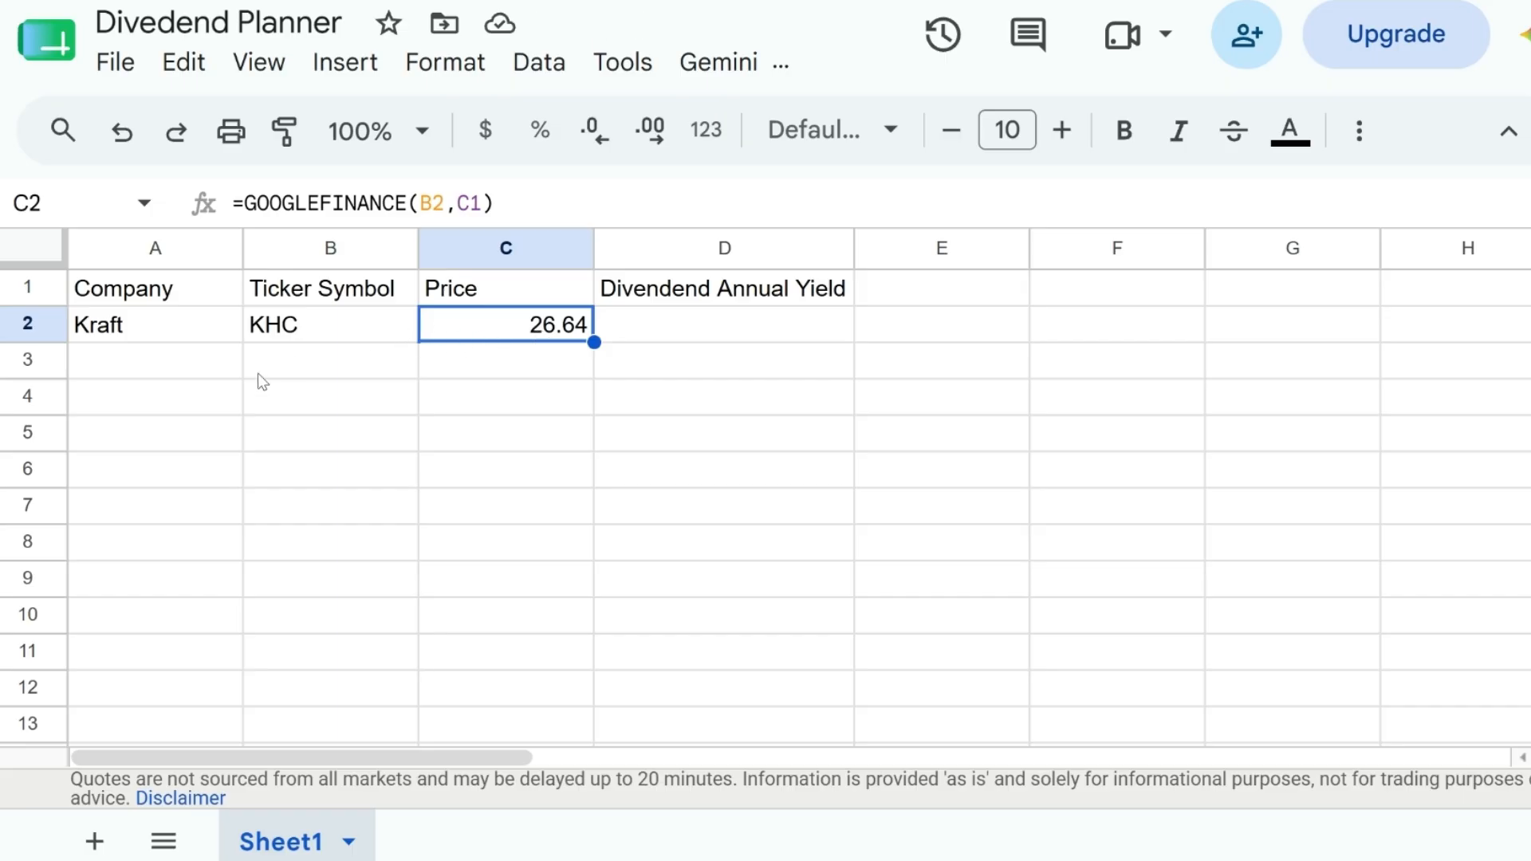
# - Add the company Ford in A3 with its ticker symbol F in B3
pyautogui.click(172, 372)
pyautogui.write('Ford')
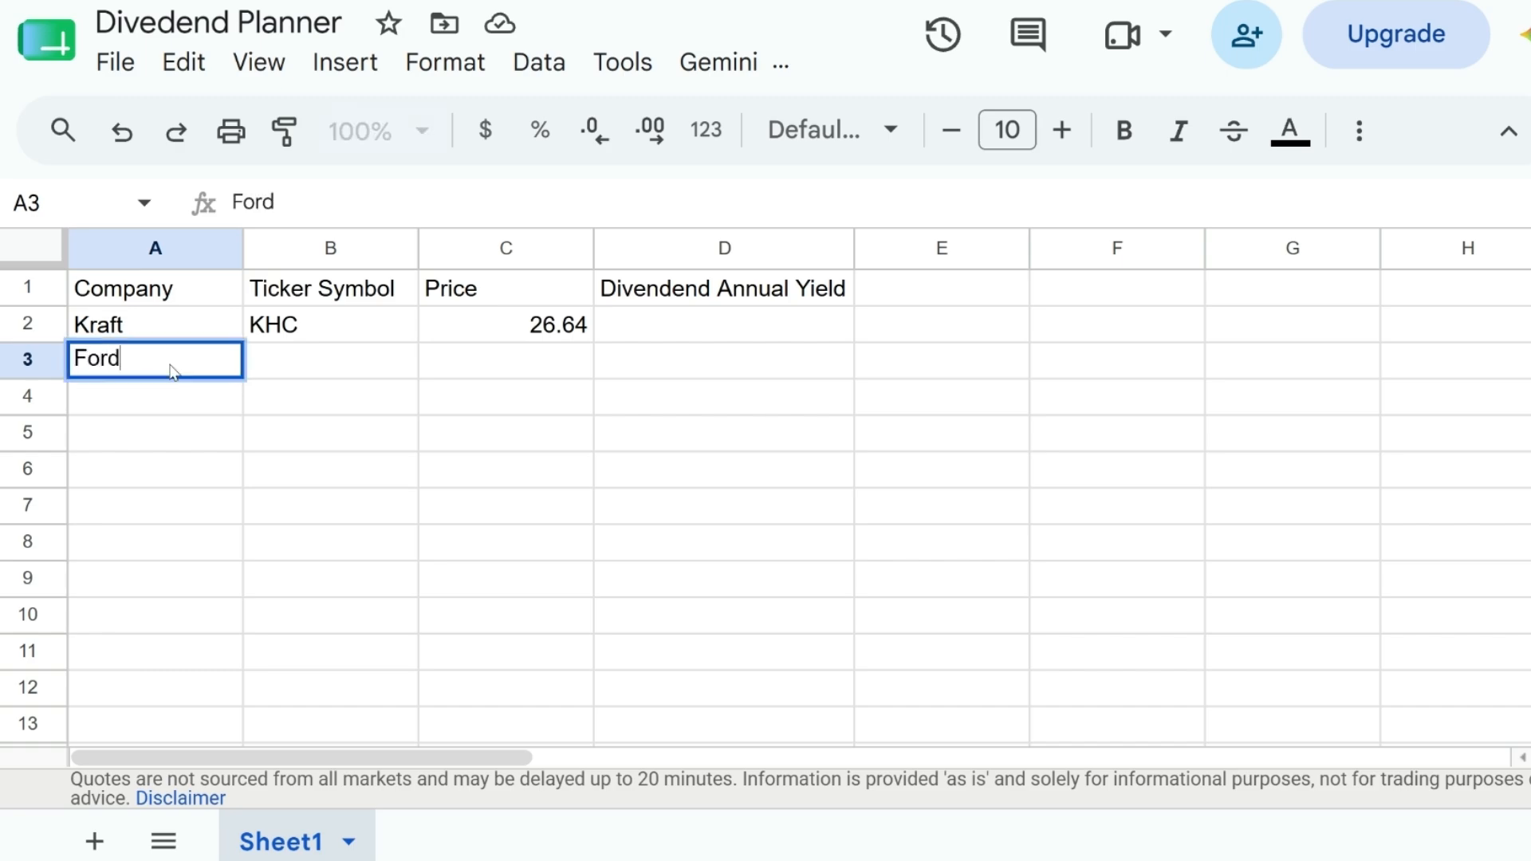
pyautogui.press('Tab')
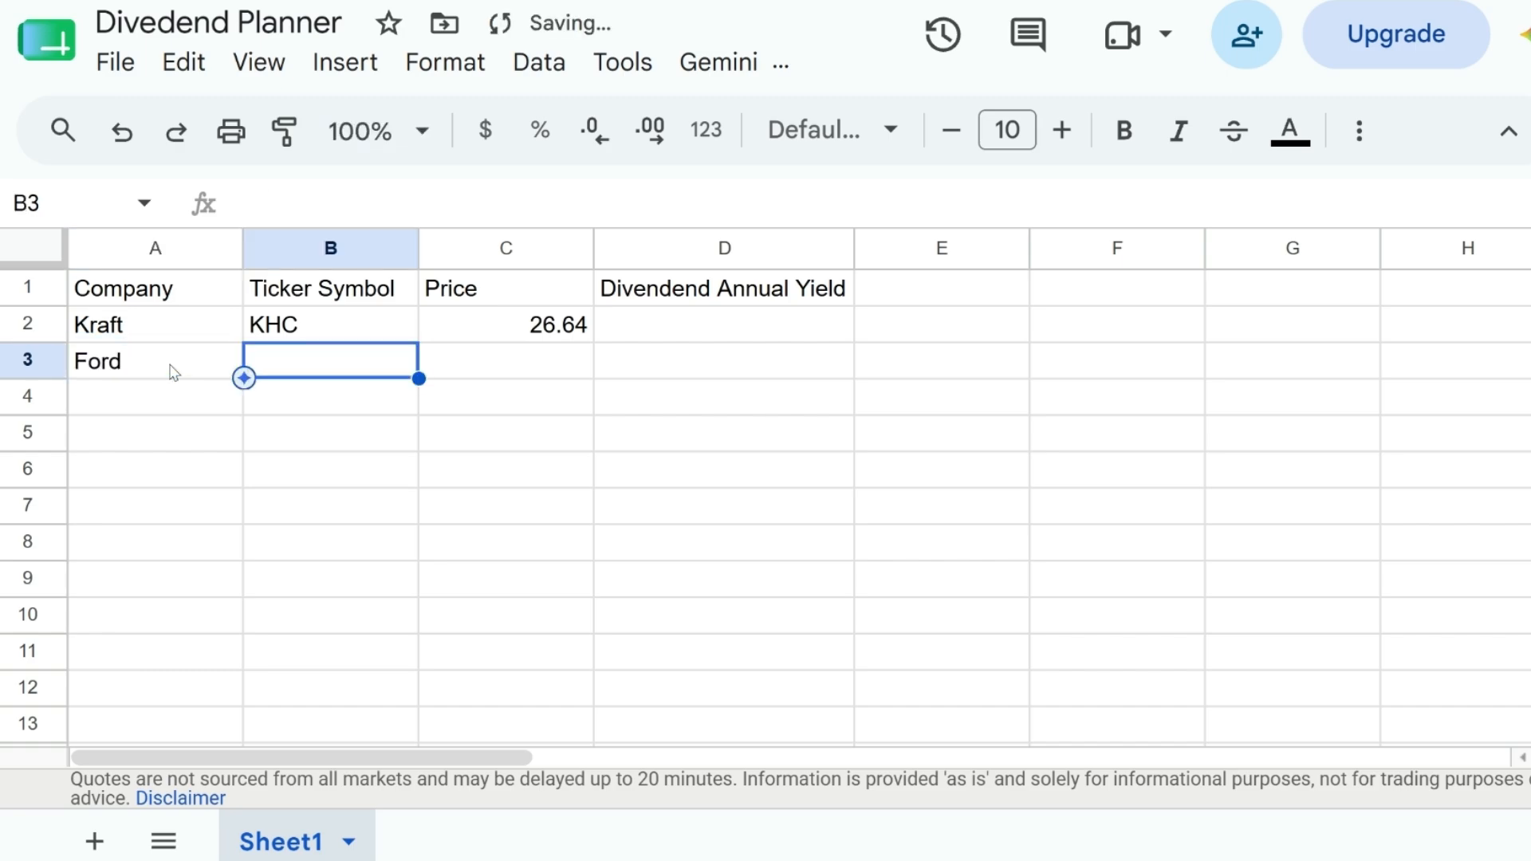
pyautogui.write('F')
pyautogui.press('Tab')
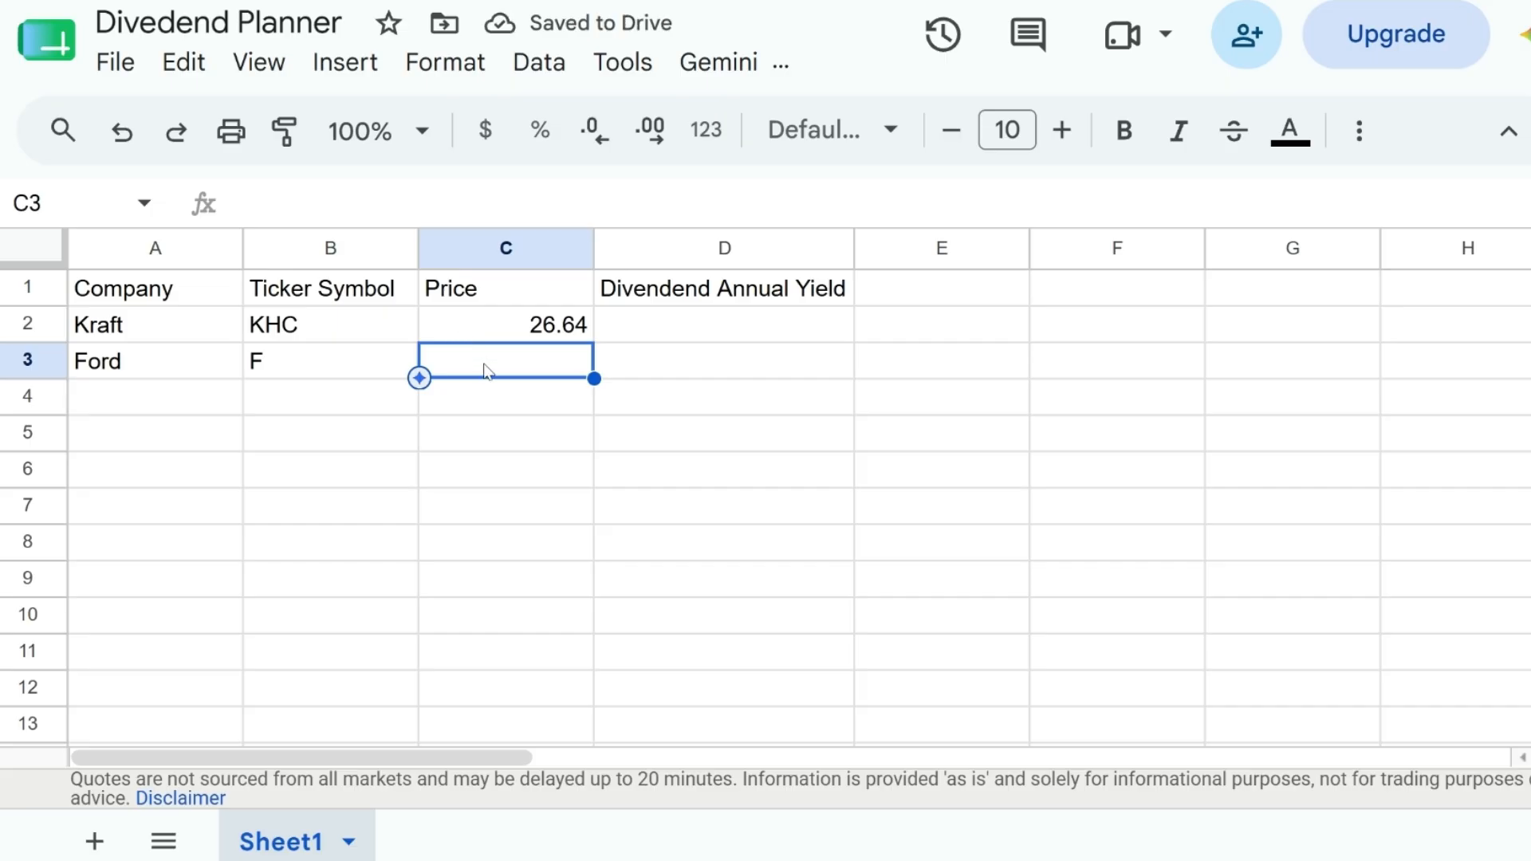
# - Fetch Ford's share price in C3 with the formula =GOOGLEFINANCE(B3,C1)
pyautogui.write('=Googlfi')
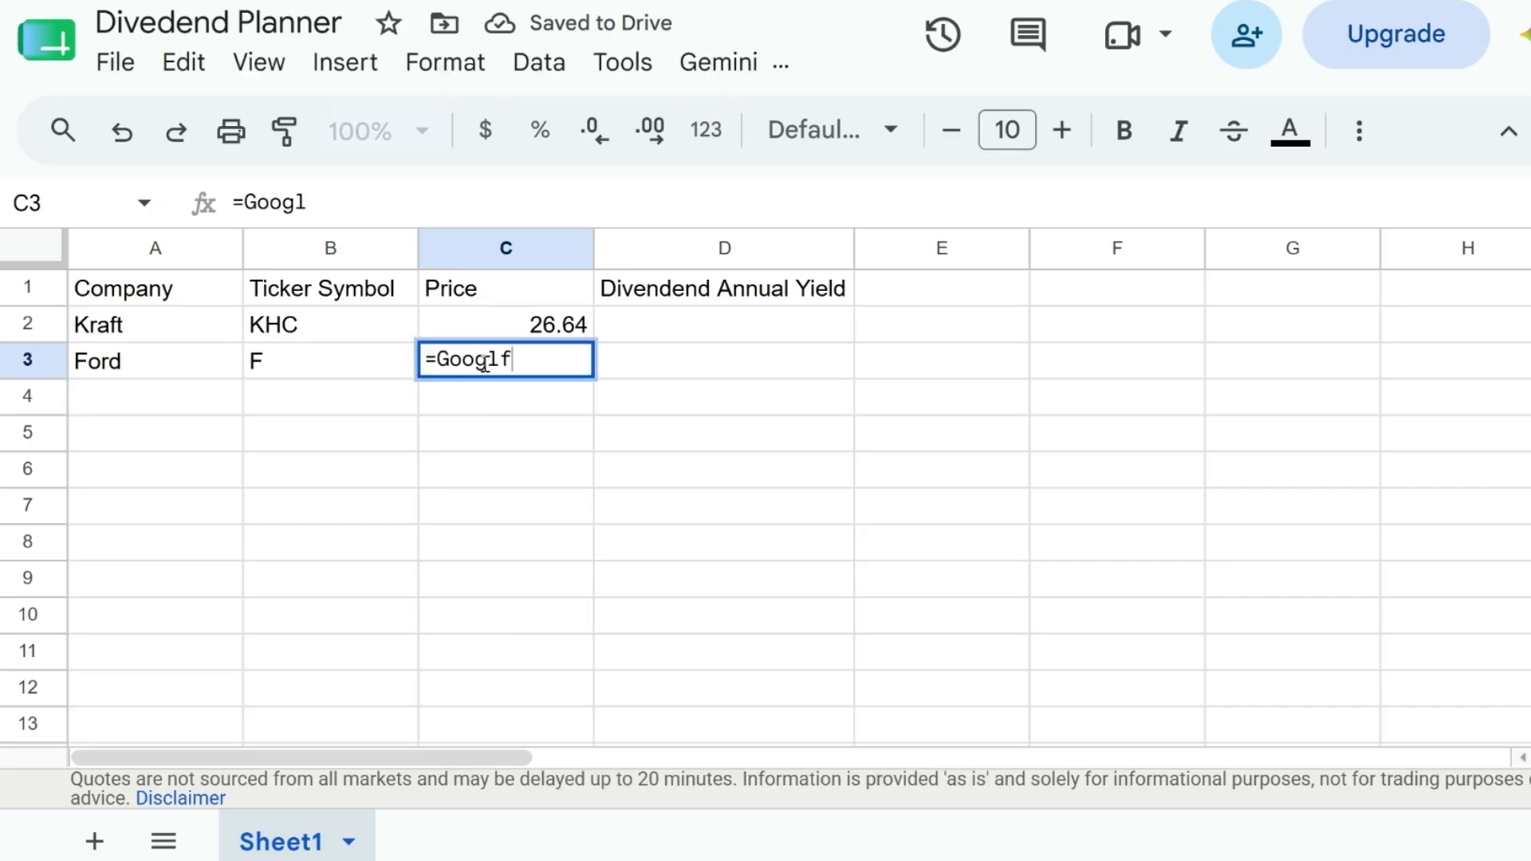
pyautogui.press('BackSpace')
pyautogui.press('BackSpace')
pyautogui.write('e')
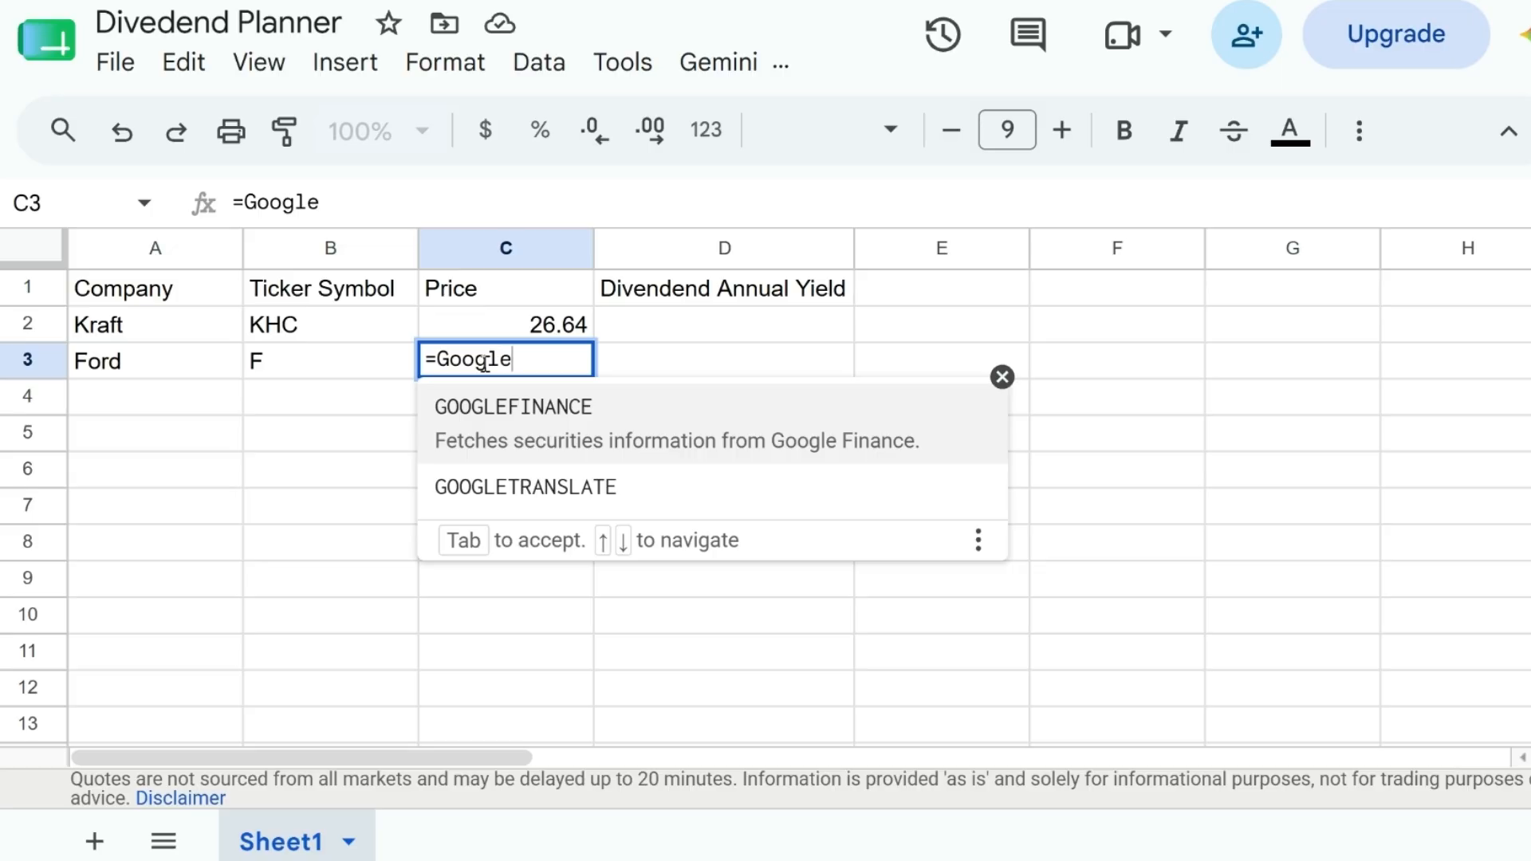
pyautogui.click(538, 405)
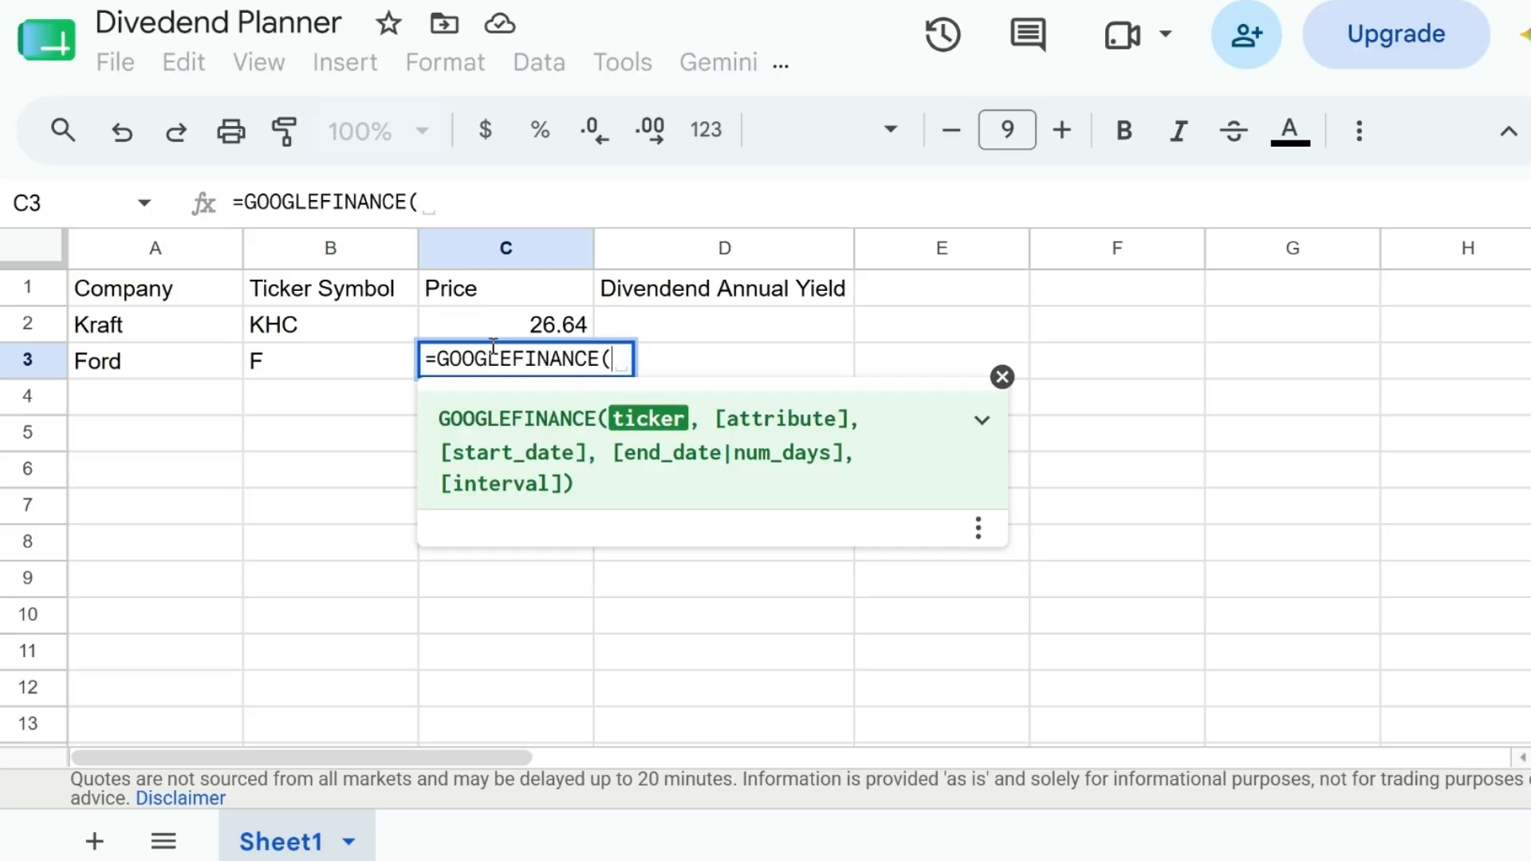
pyautogui.click(346, 363)
pyautogui.write(',')
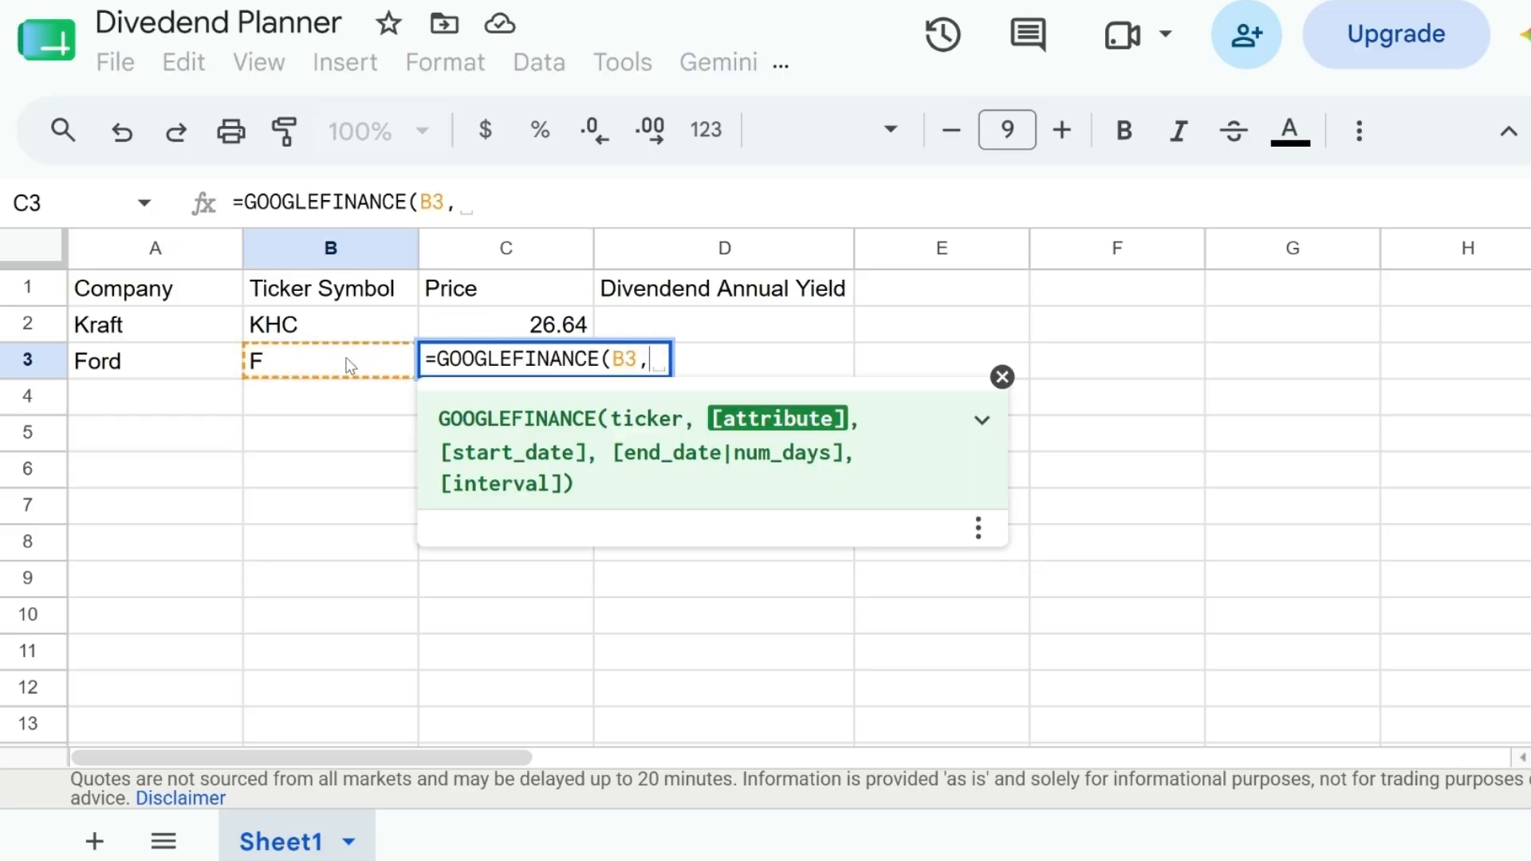
pyautogui.click(477, 290)
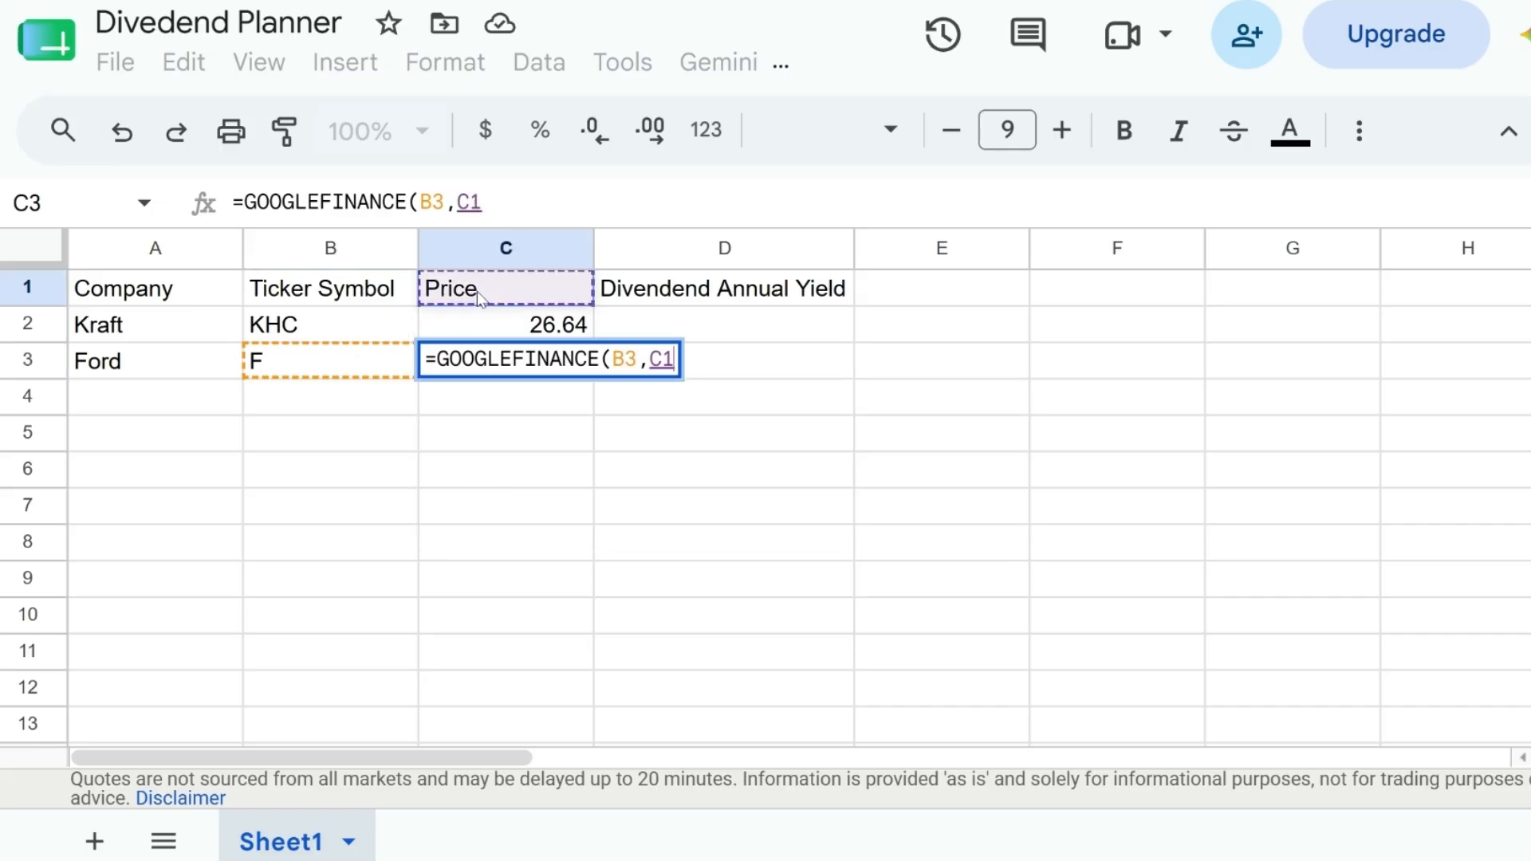
pyautogui.press('Return')
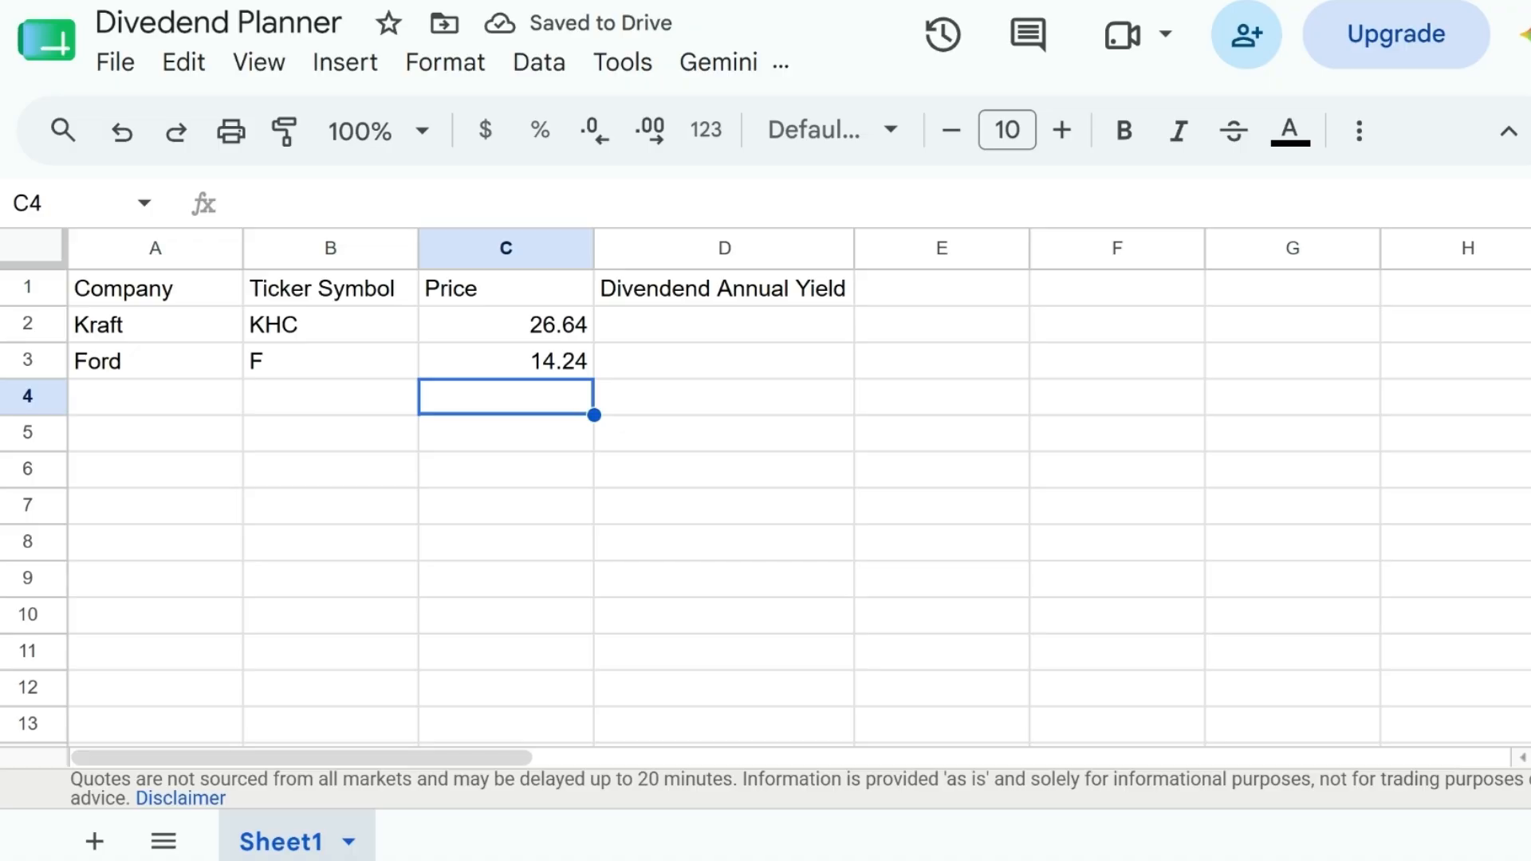
pyautogui.click(528, 361)
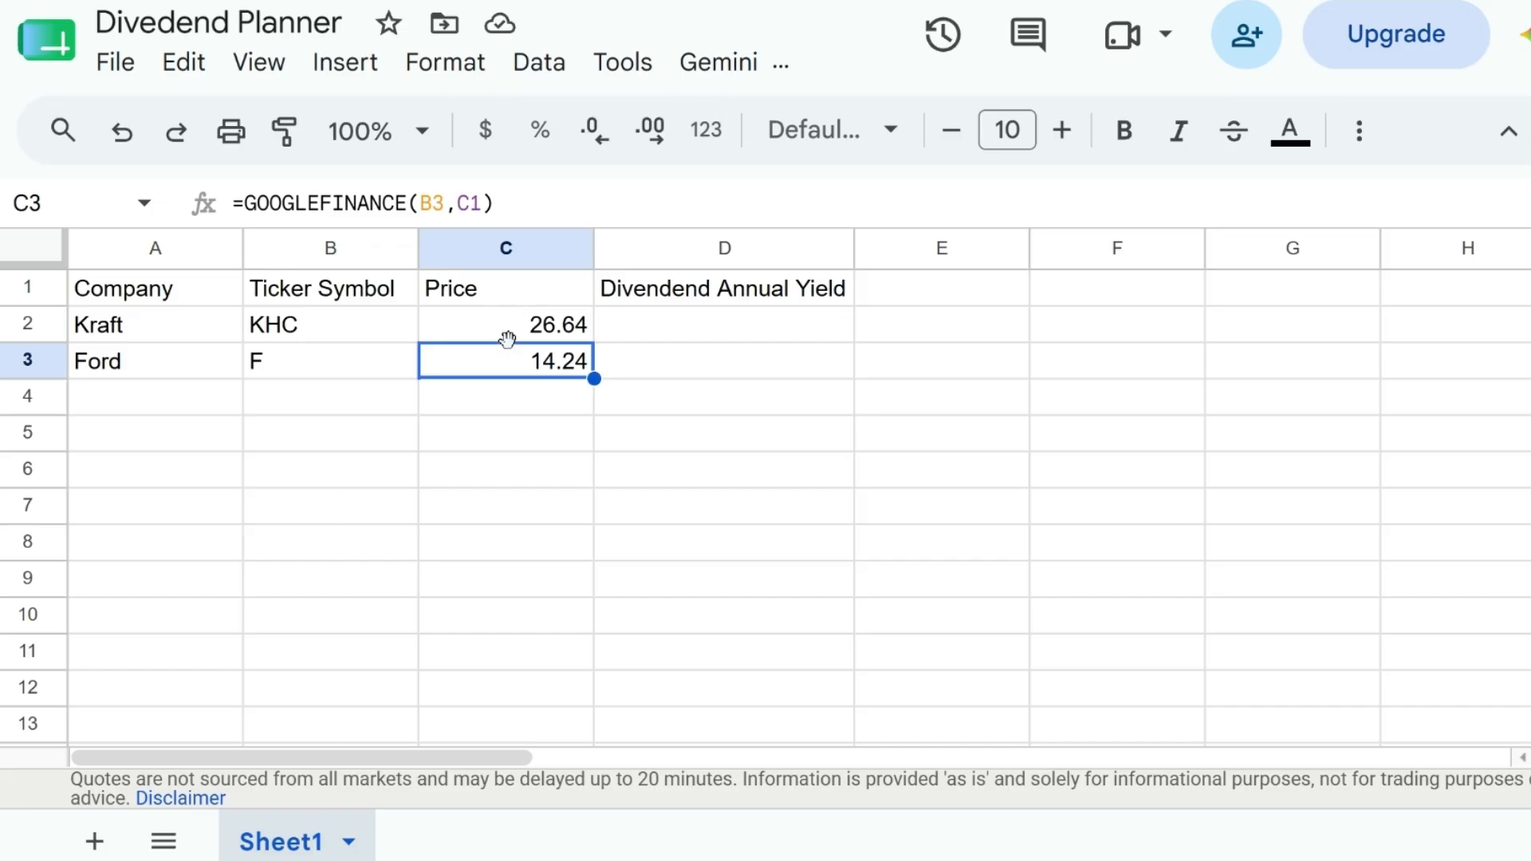
pyautogui.click(519, 329)
# - Enter the annual dividend yields: 6% for Kraft in D2 and 4% for Ford in D3
pyautogui.click(717, 343)
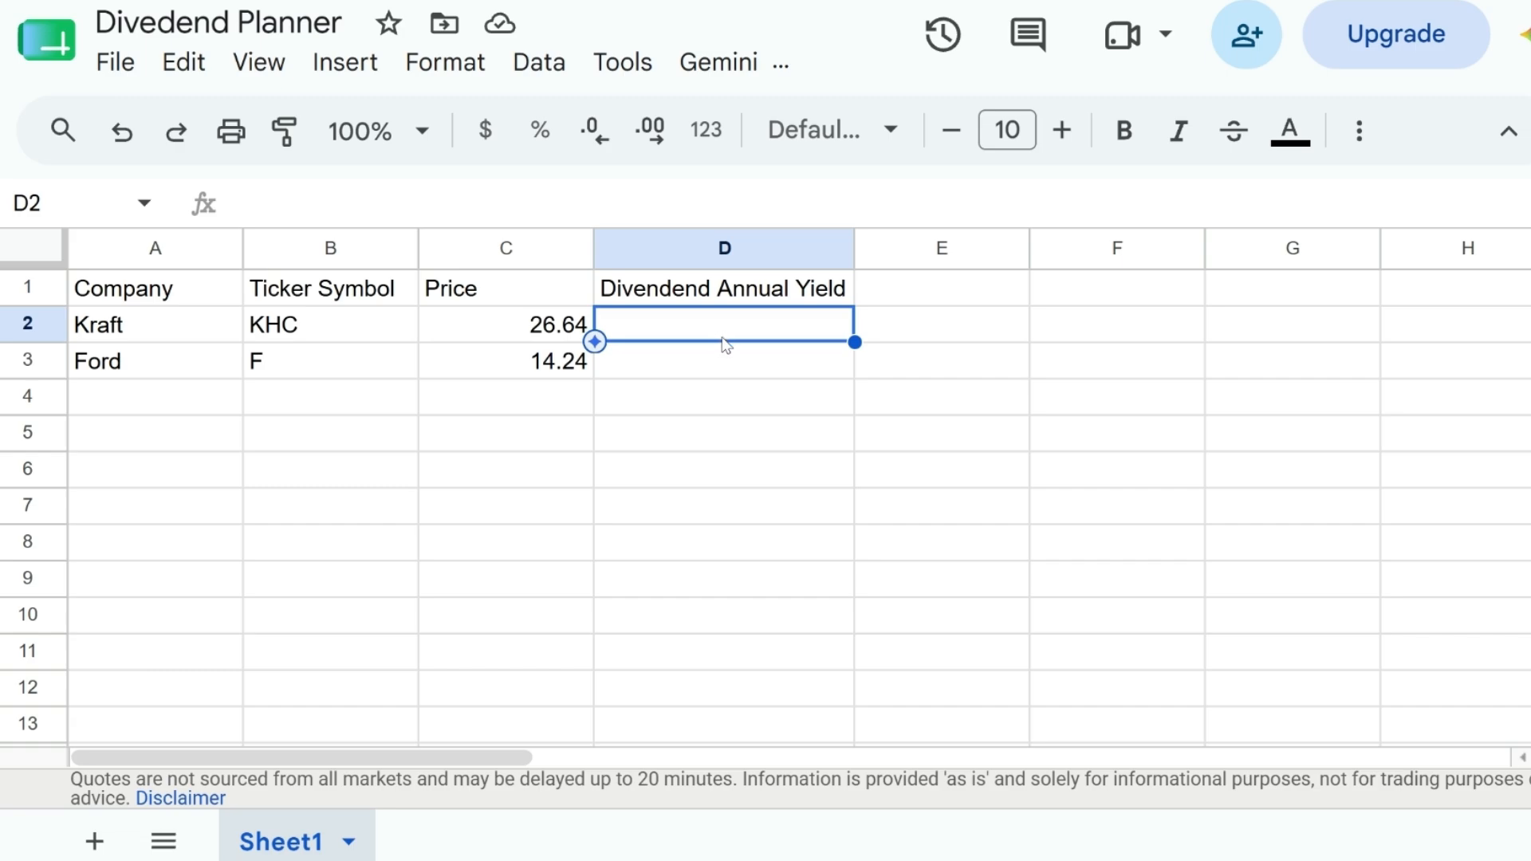
pyautogui.click(727, 368)
pyautogui.click(734, 332)
pyautogui.write('6%')
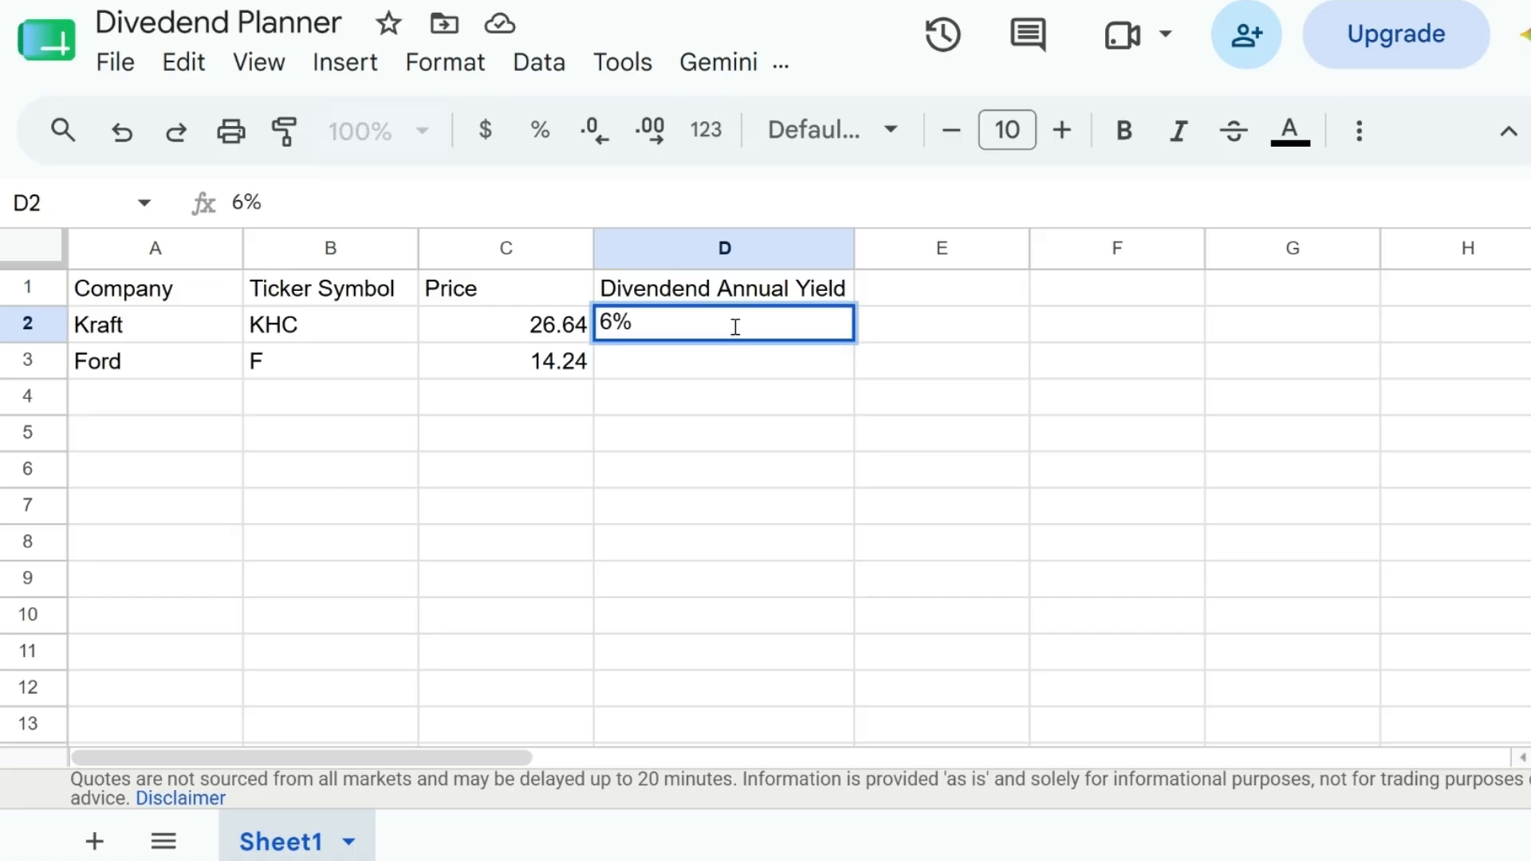
pyautogui.press('Return')
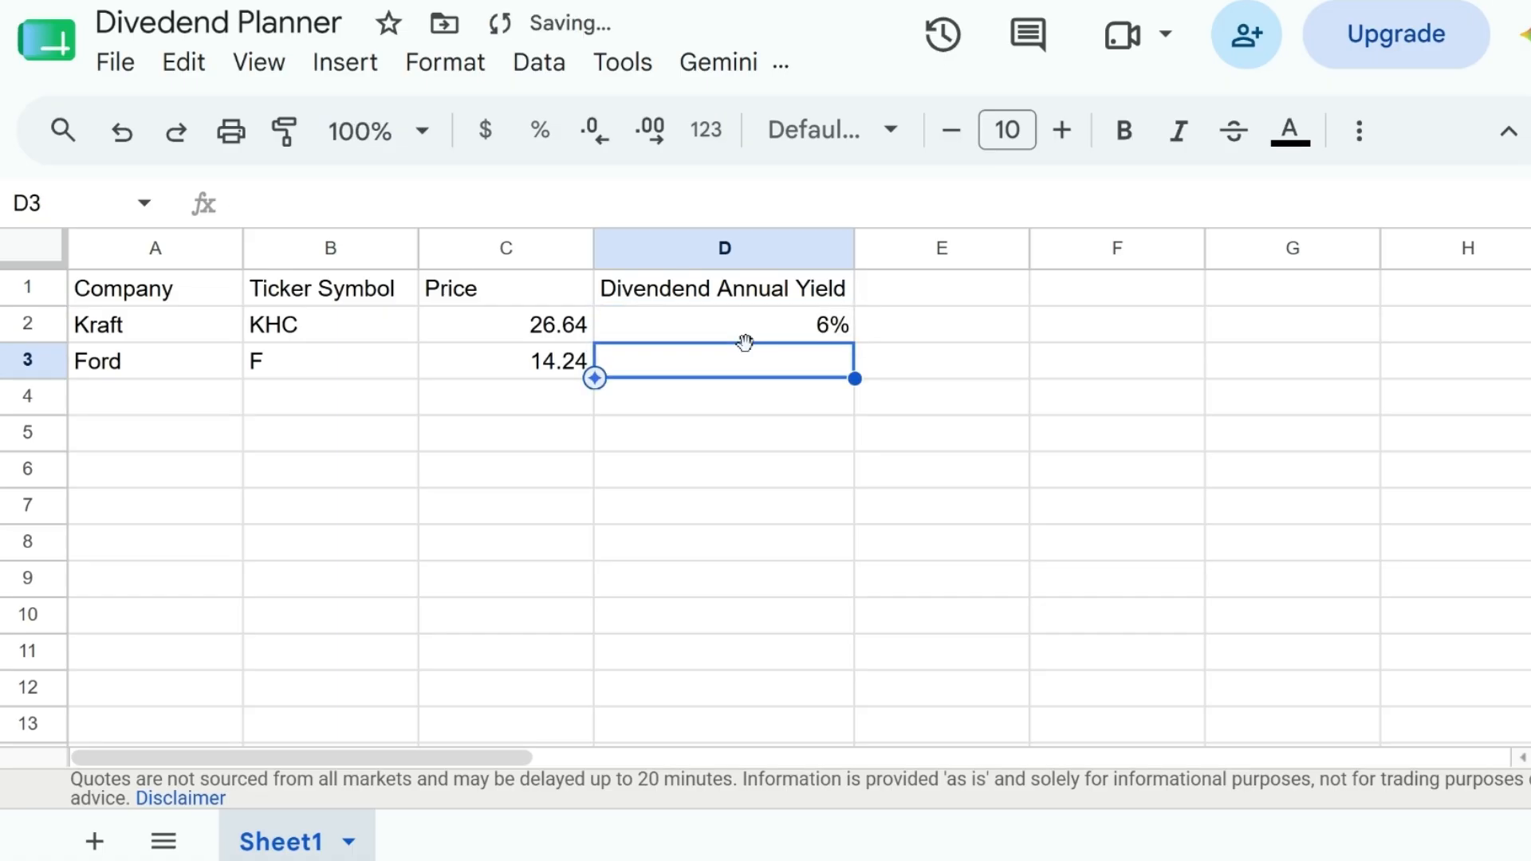
pyautogui.write('4%')
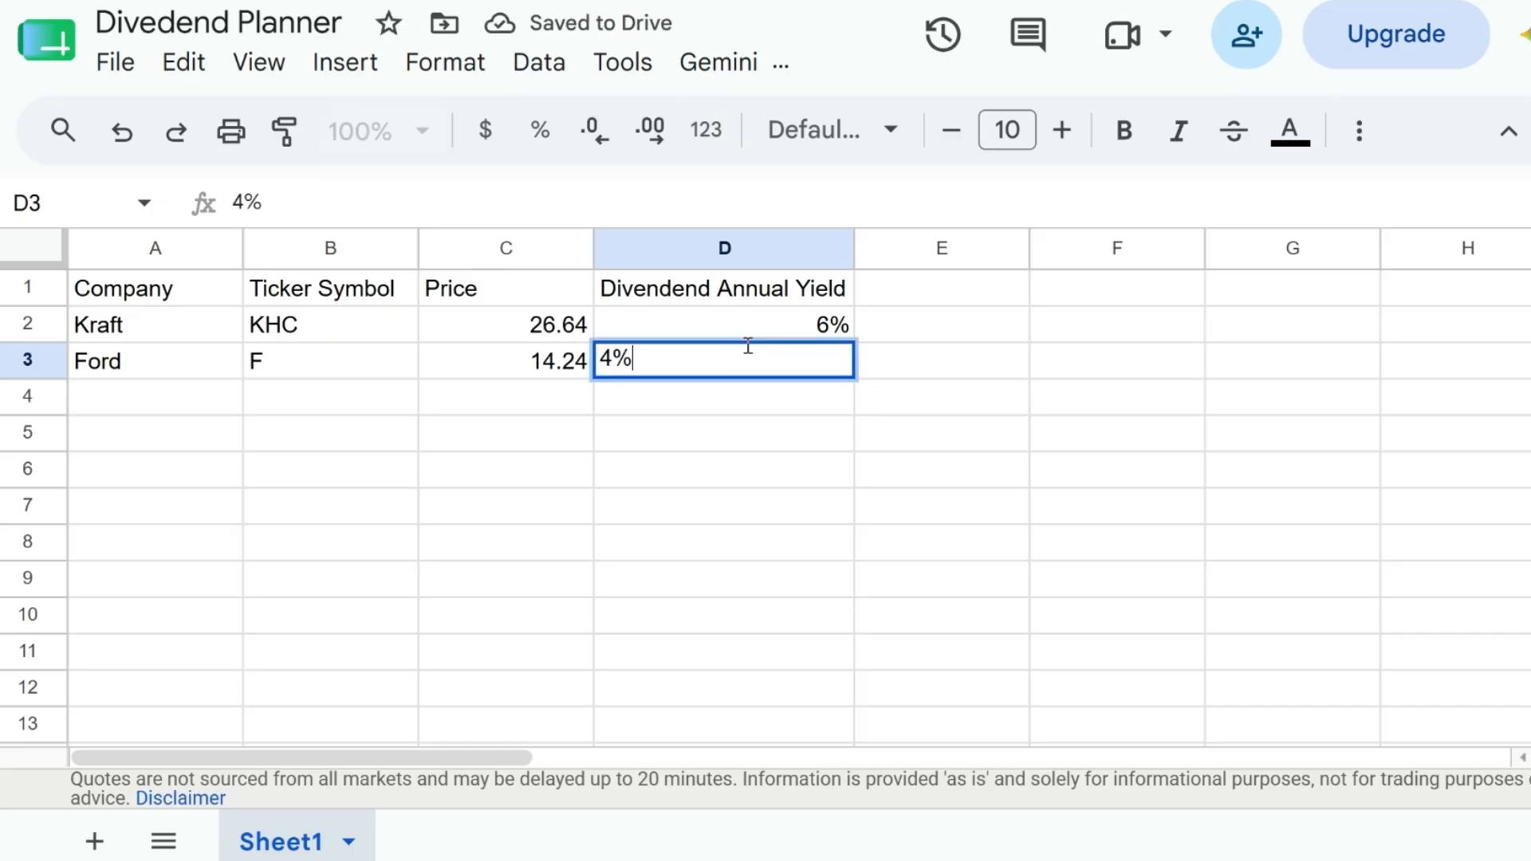
pyautogui.press('Return')
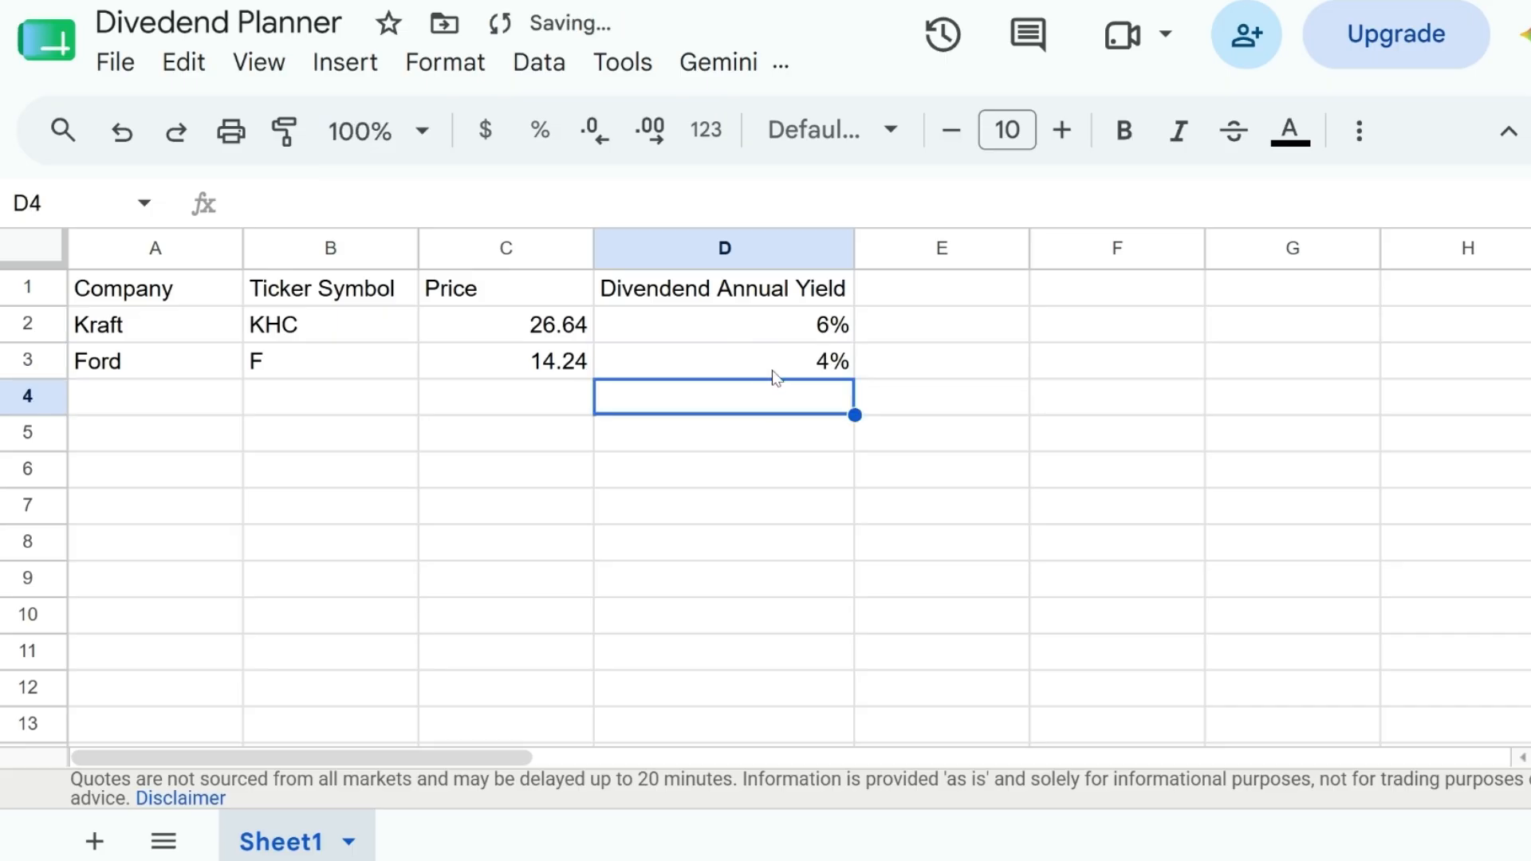
pyautogui.click(775, 369)
pyautogui.click(783, 324)
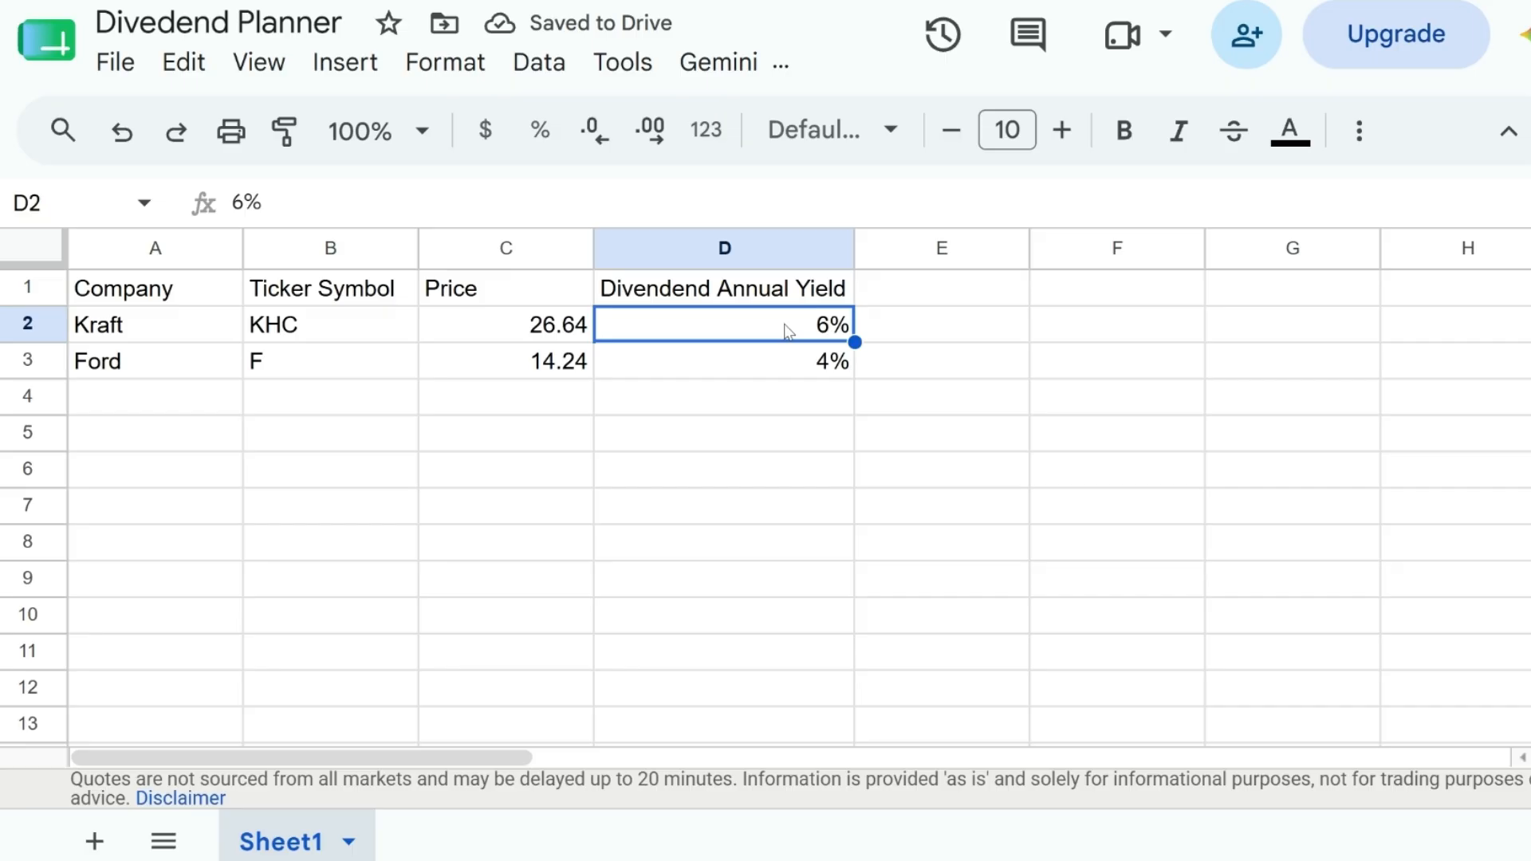
pyautogui.click(777, 366)
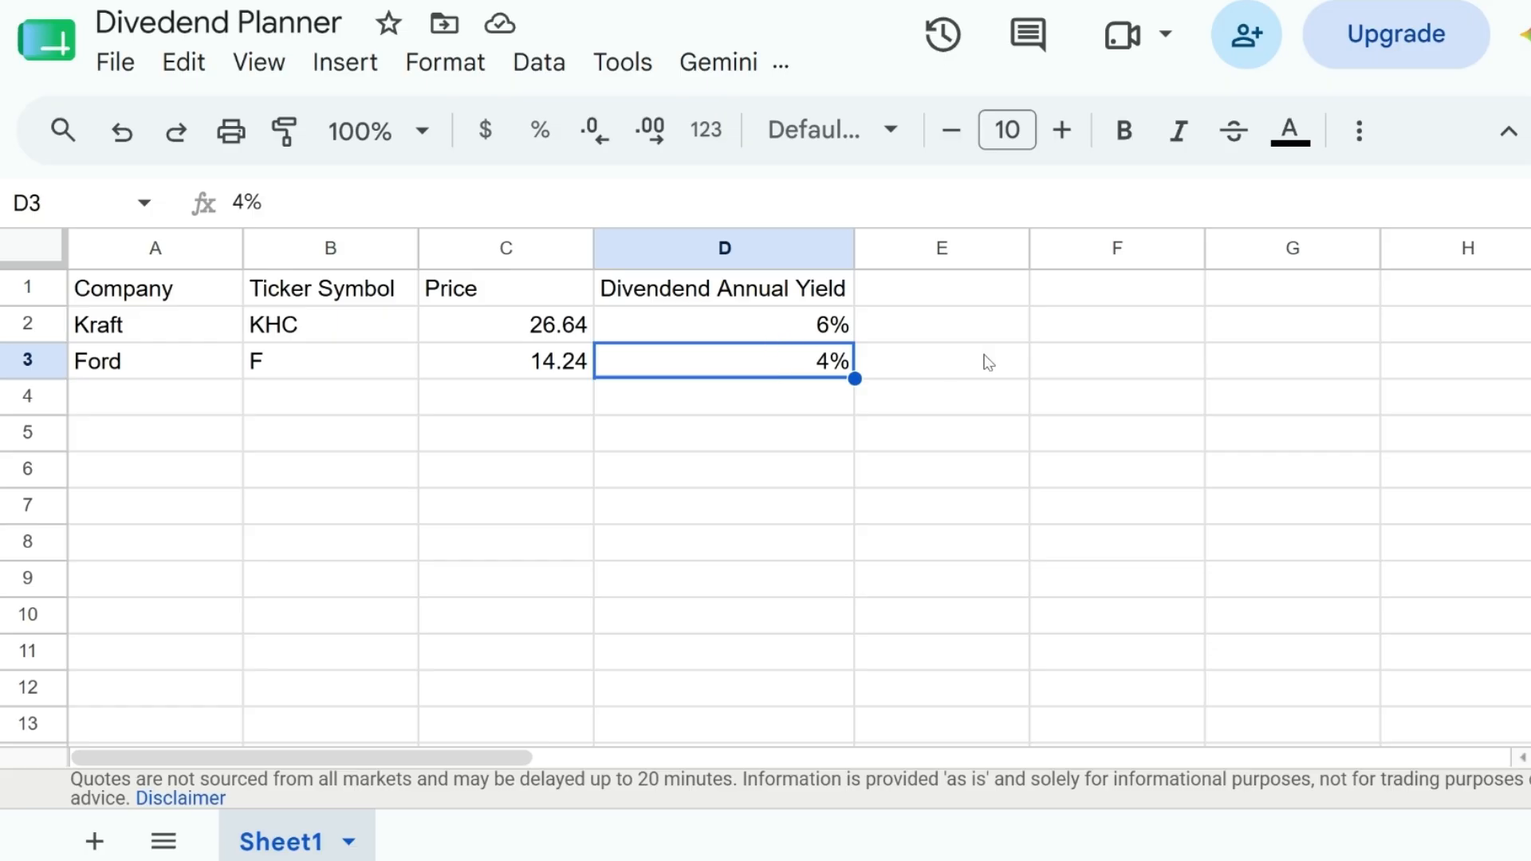
pyautogui.click(799, 291)
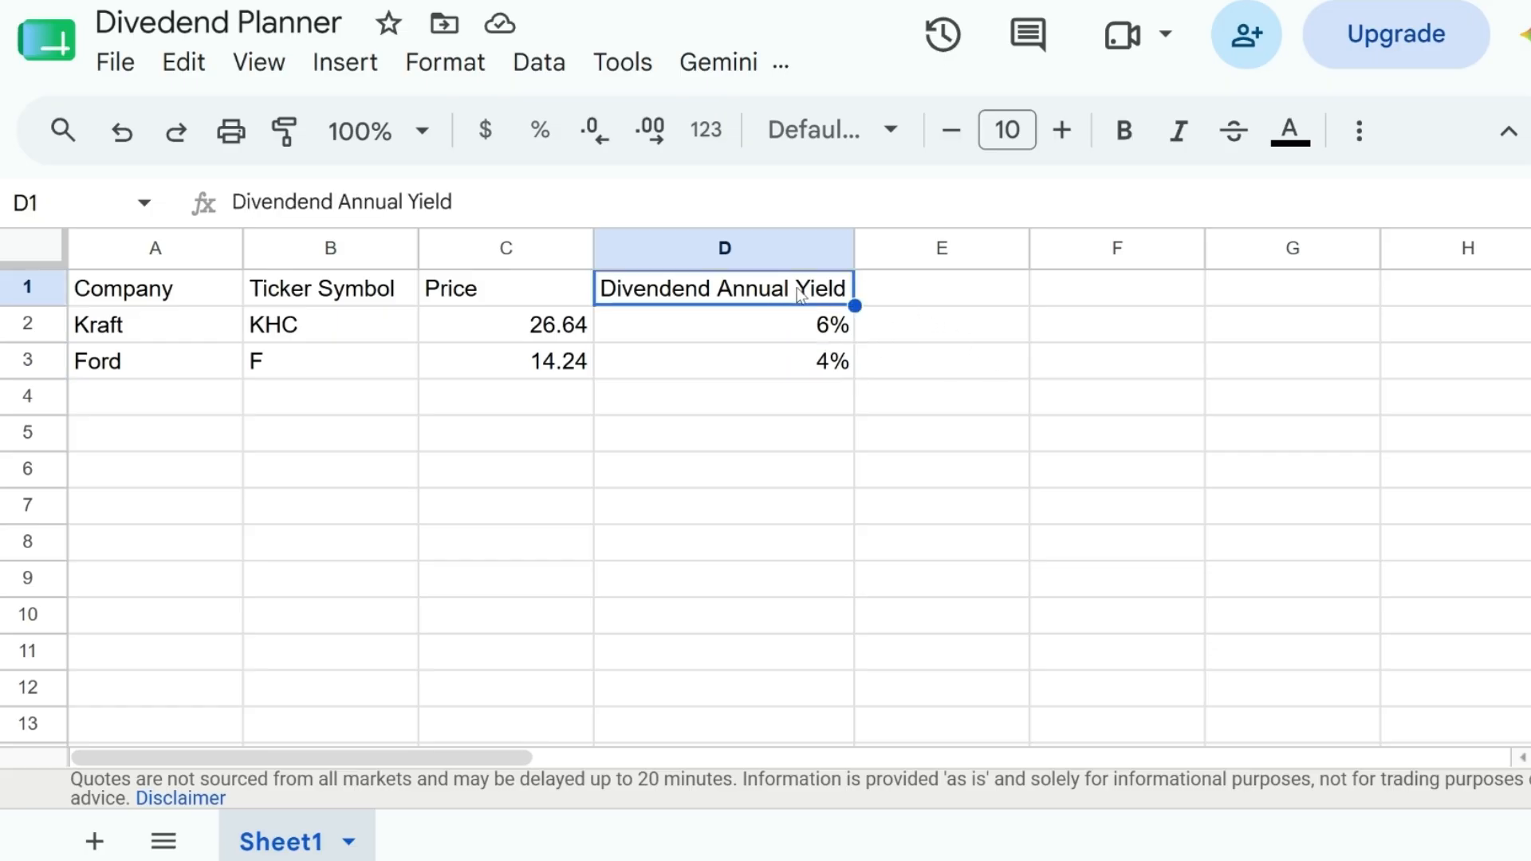
# - Add the column header Yearly Payout in E1
pyautogui.click(953, 300)
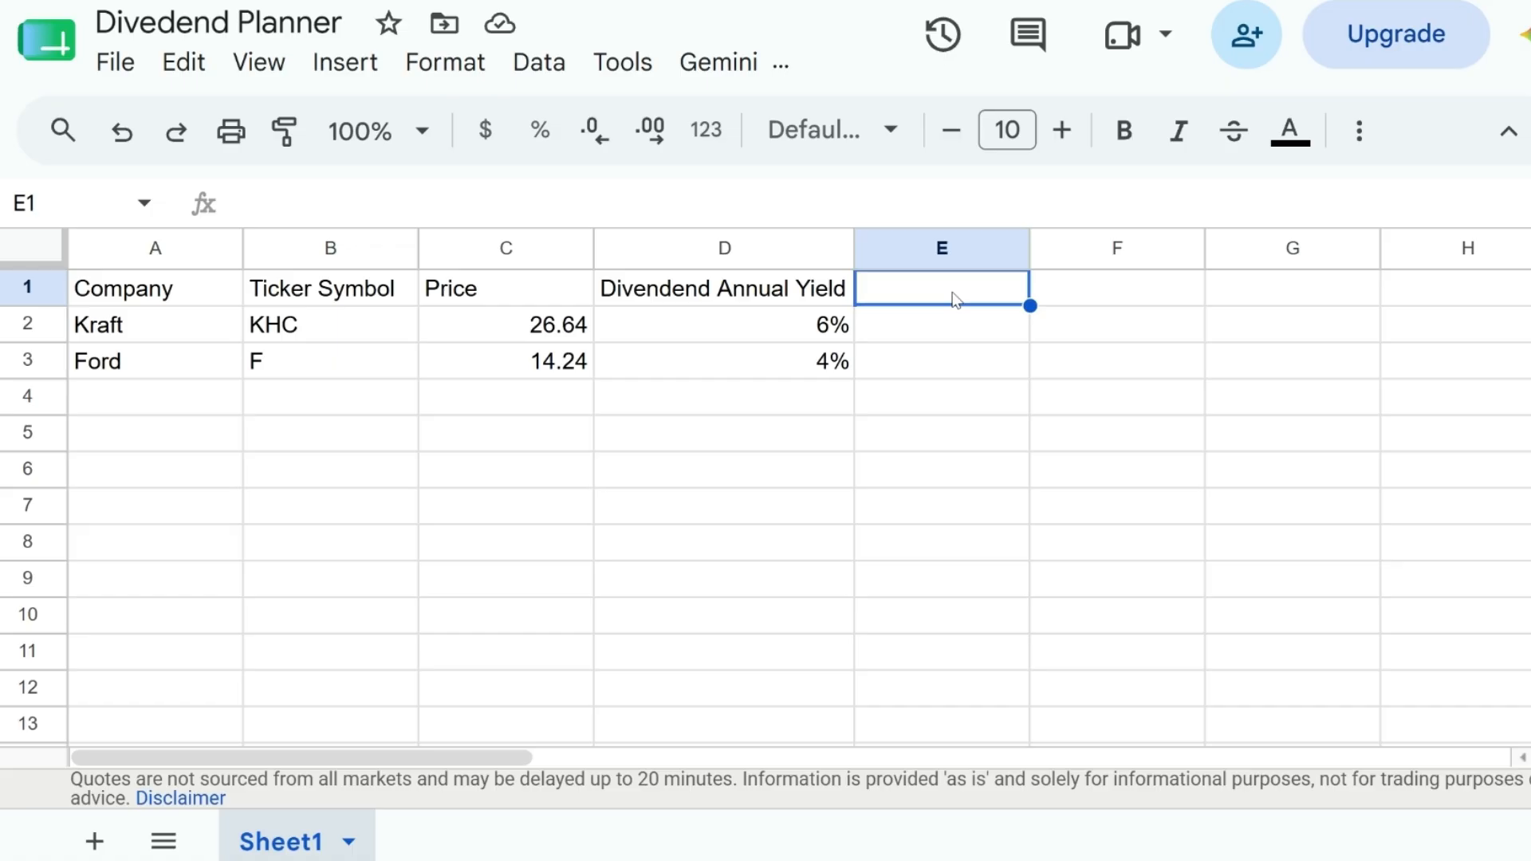
pyautogui.write('Yearly ')
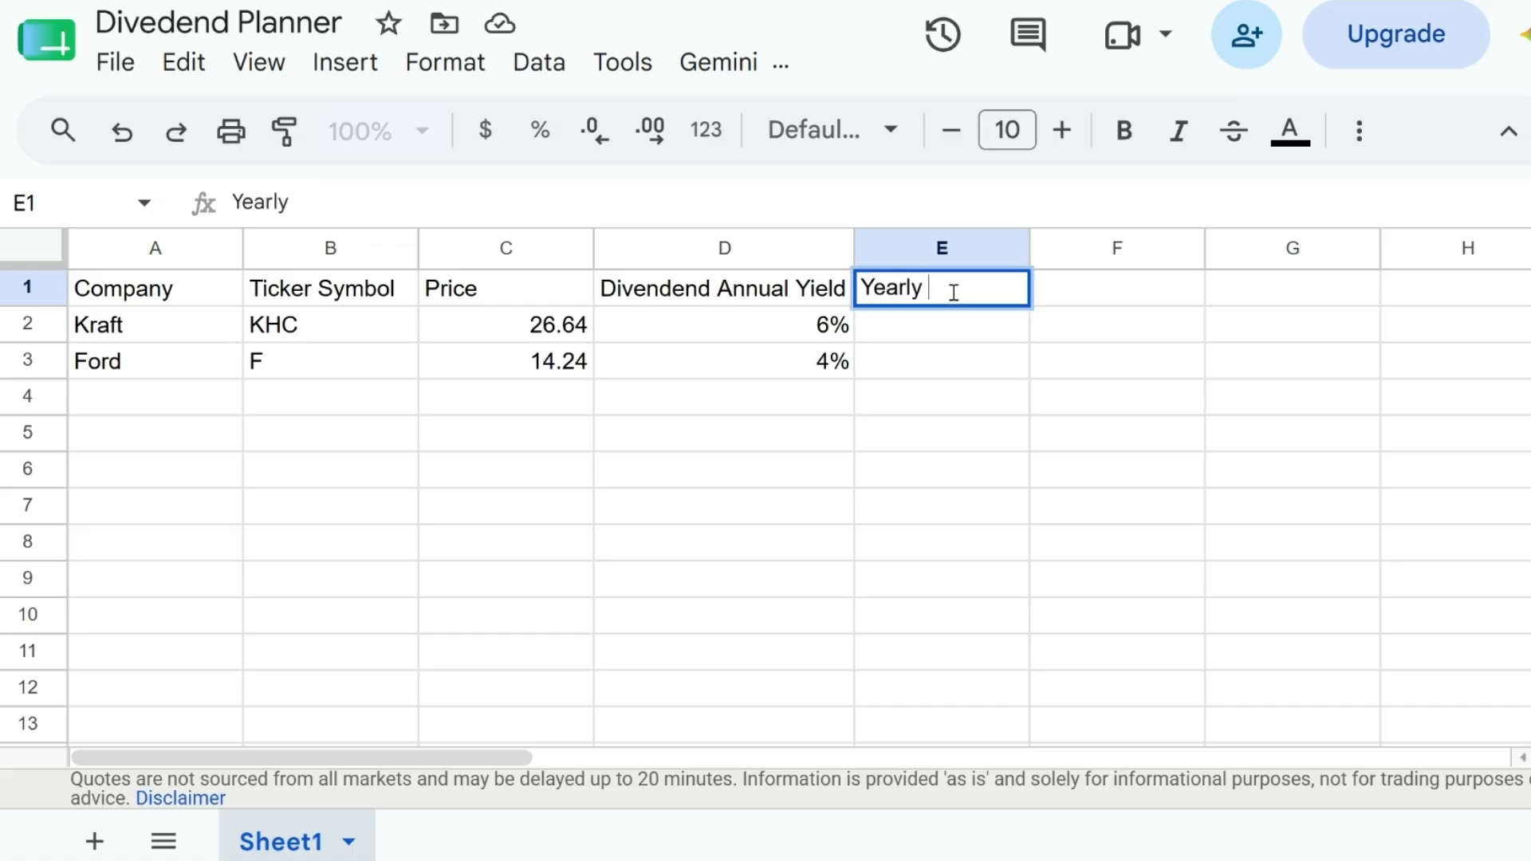
pyautogui.write('Payout')
pyautogui.press('Return')
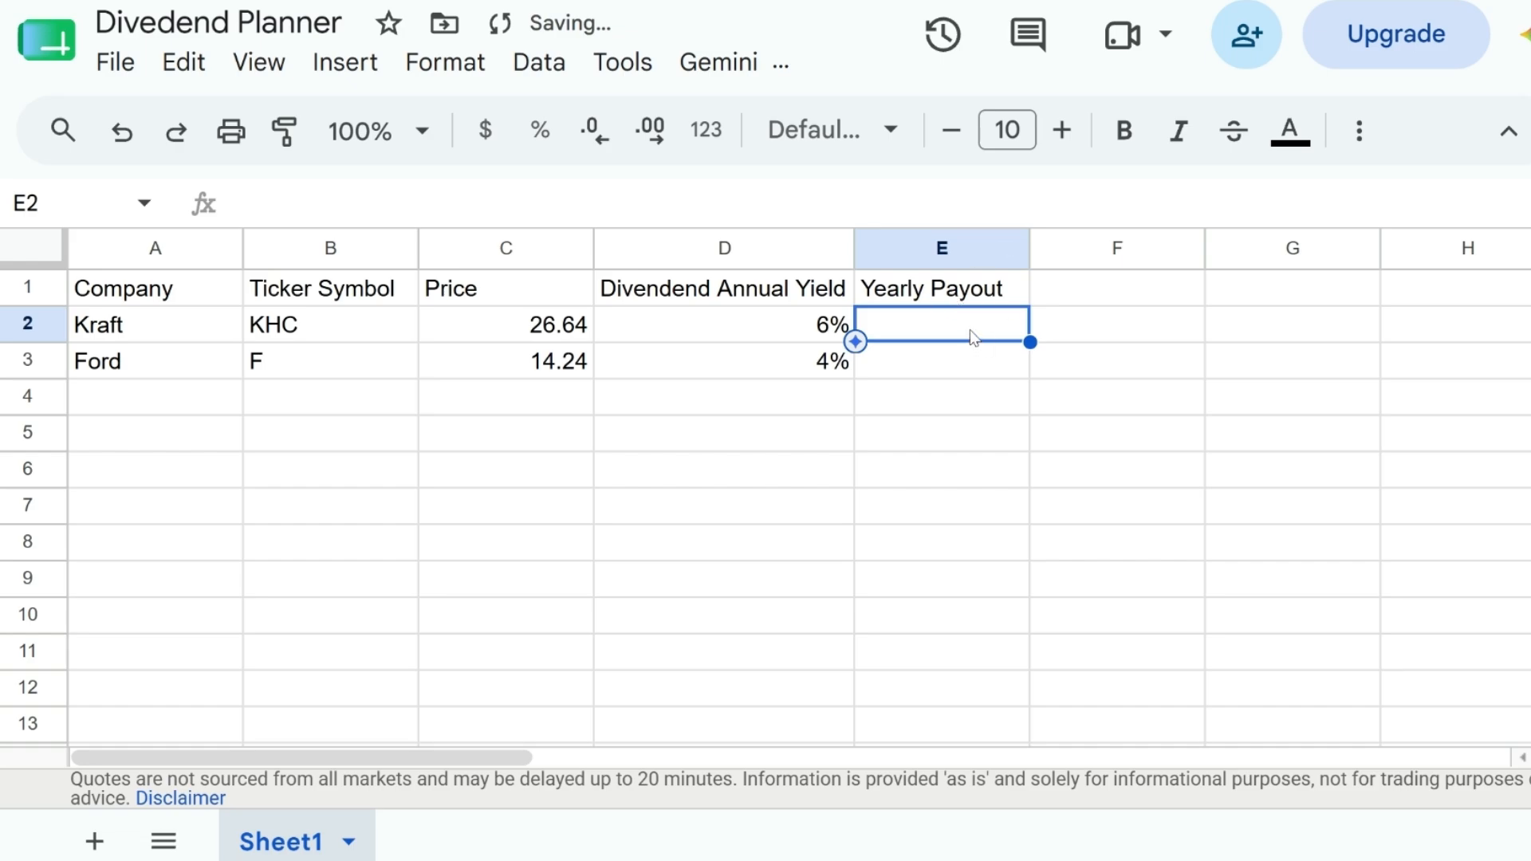
# - Calculate the yearly payout with the suggested formula =C2*D2 in E2 and autofill =C3*D3 into E3
pyautogui.doubleClick(973, 337)
pyautogui.write('=')
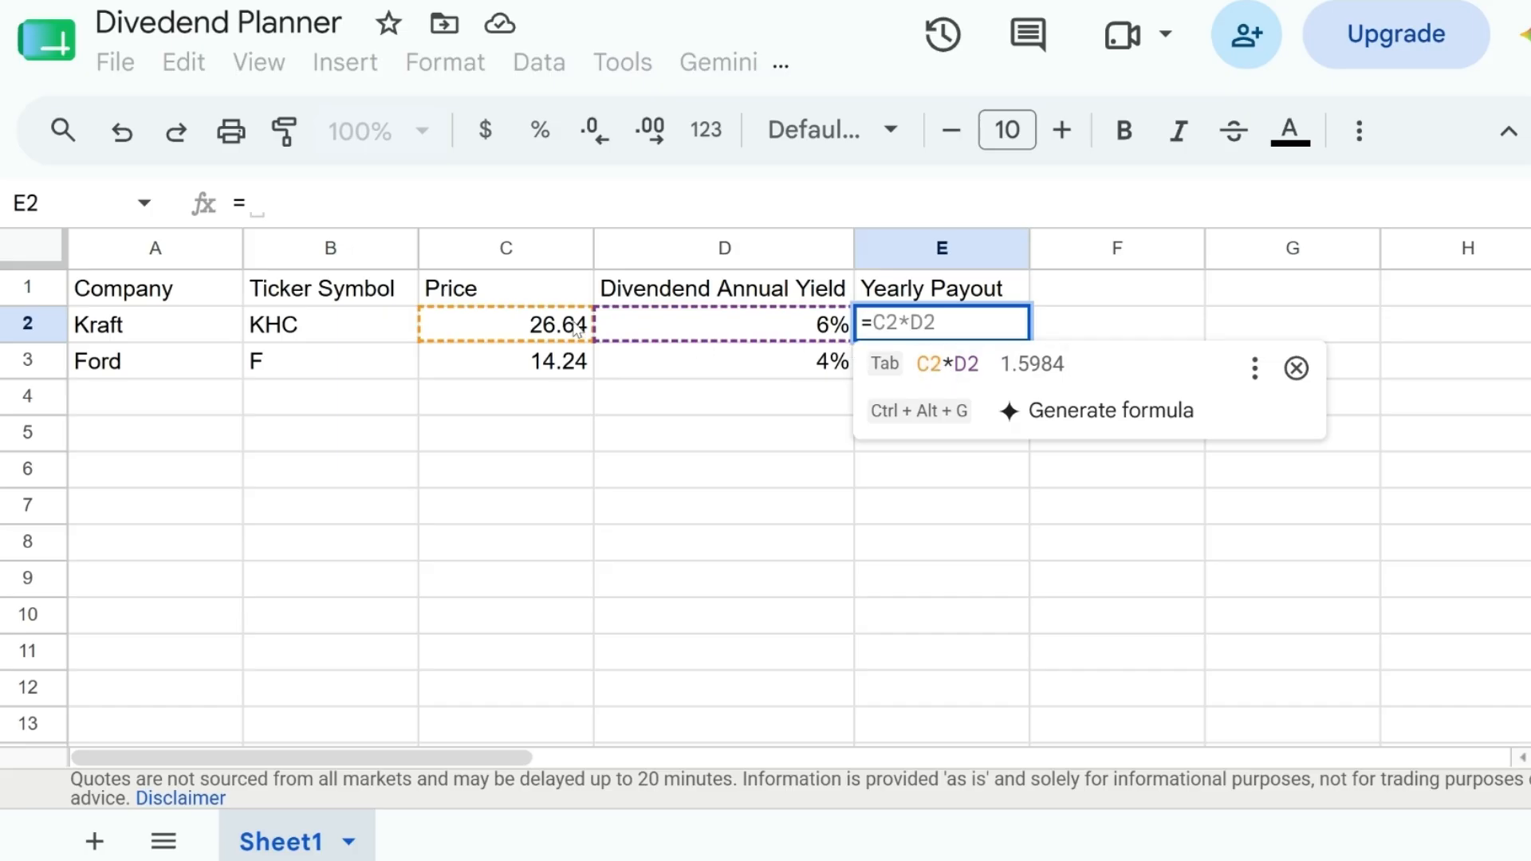
pyautogui.click(921, 364)
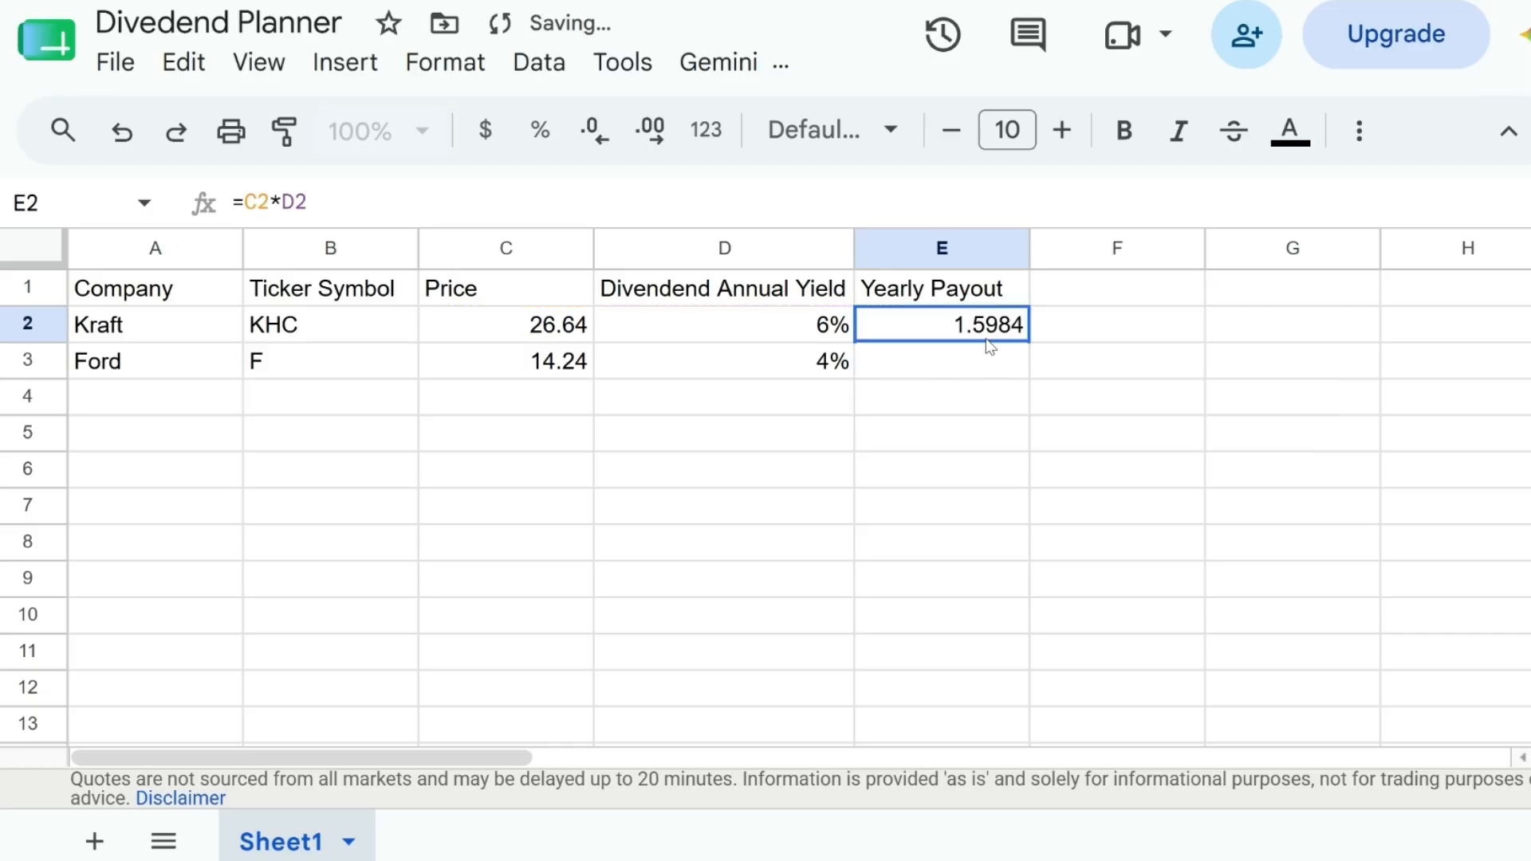
pyautogui.click(986, 360)
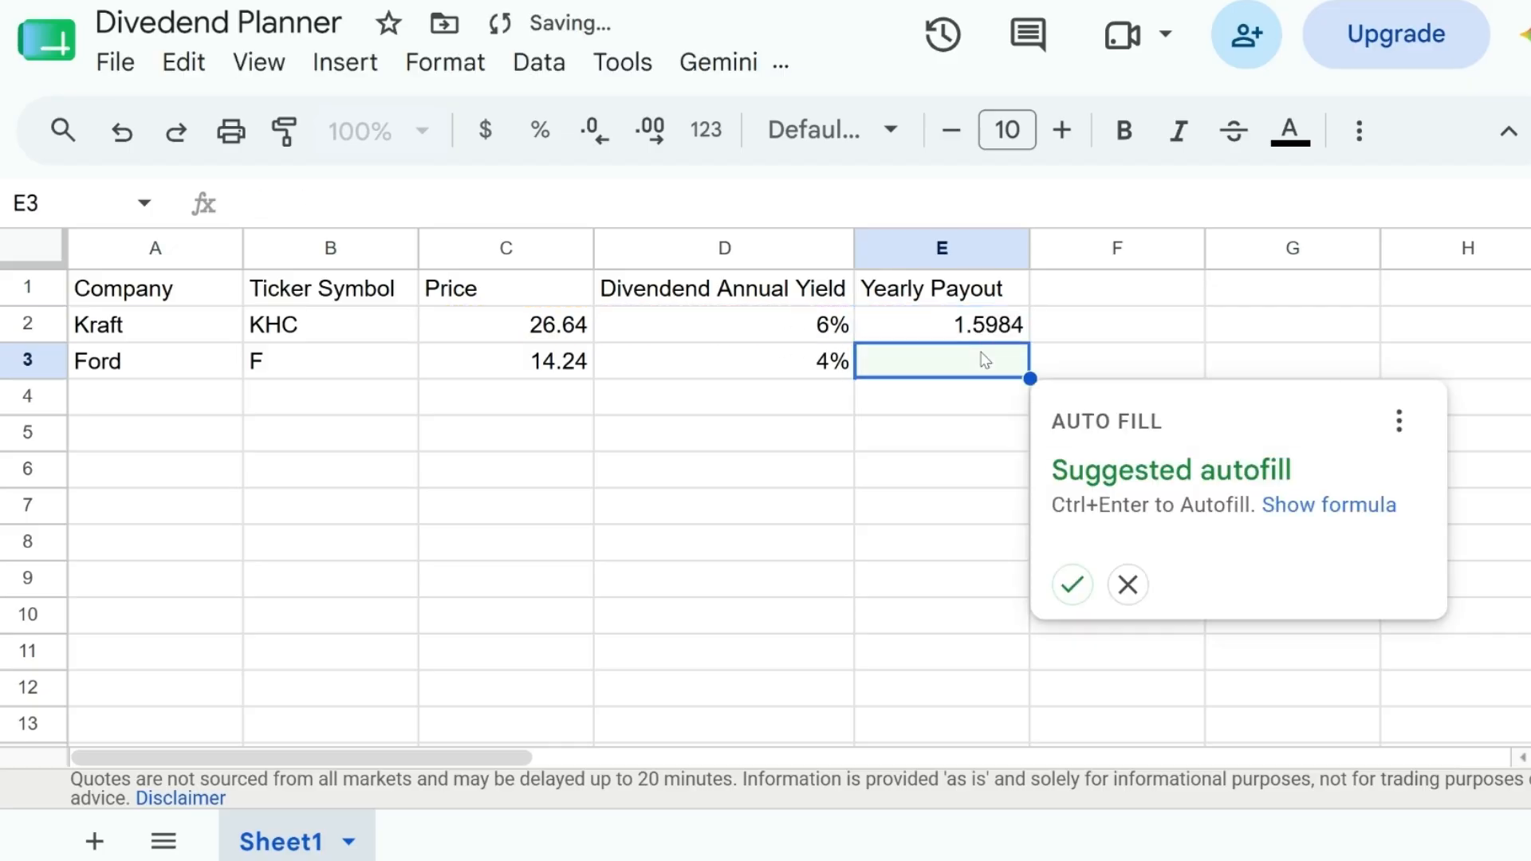
pyautogui.click(1069, 585)
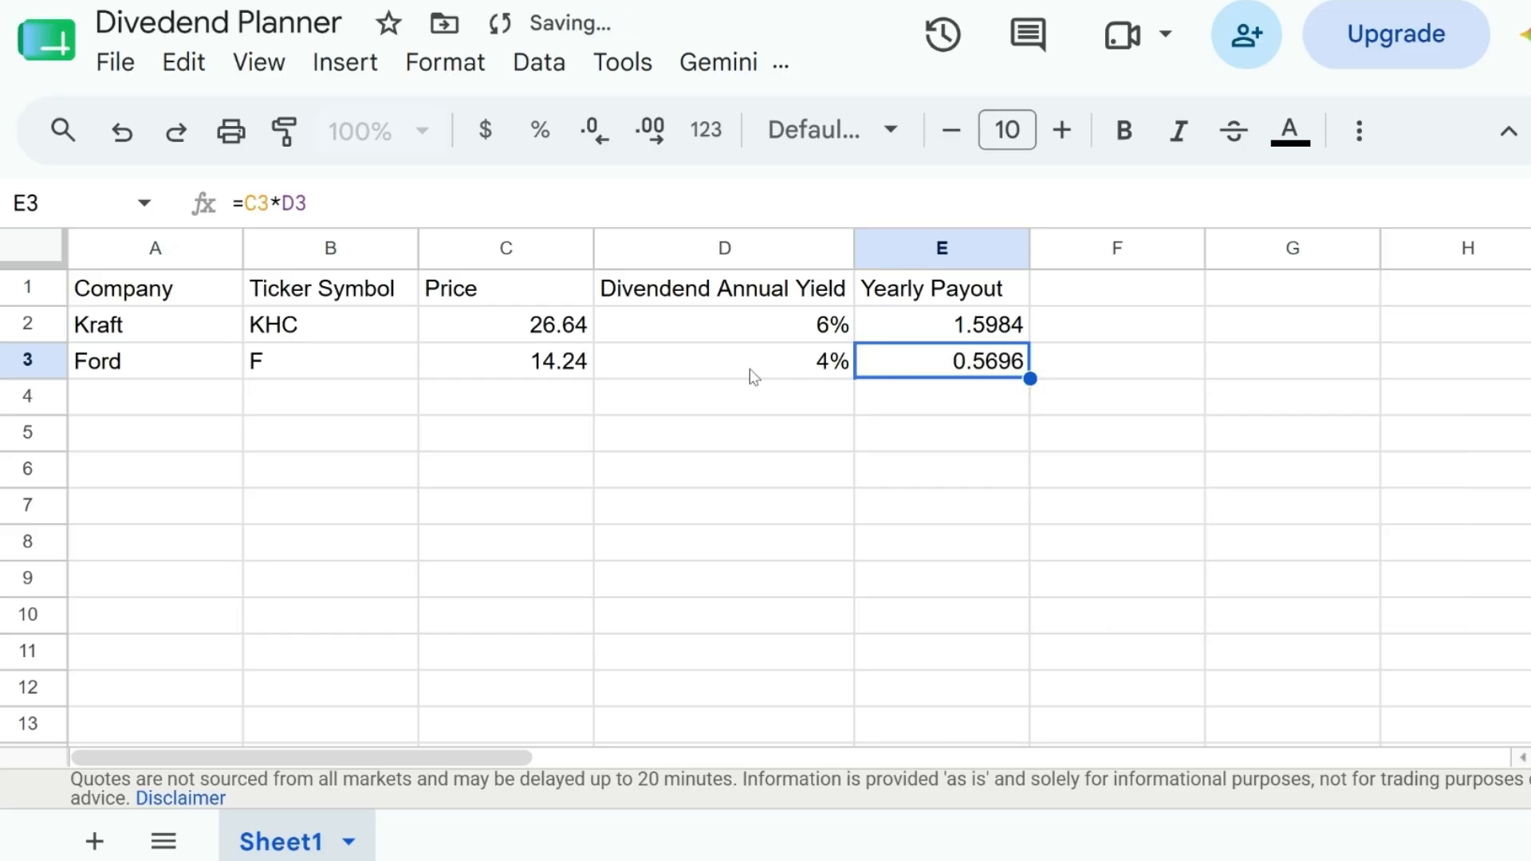
pyautogui.click(548, 367)
pyautogui.click(726, 361)
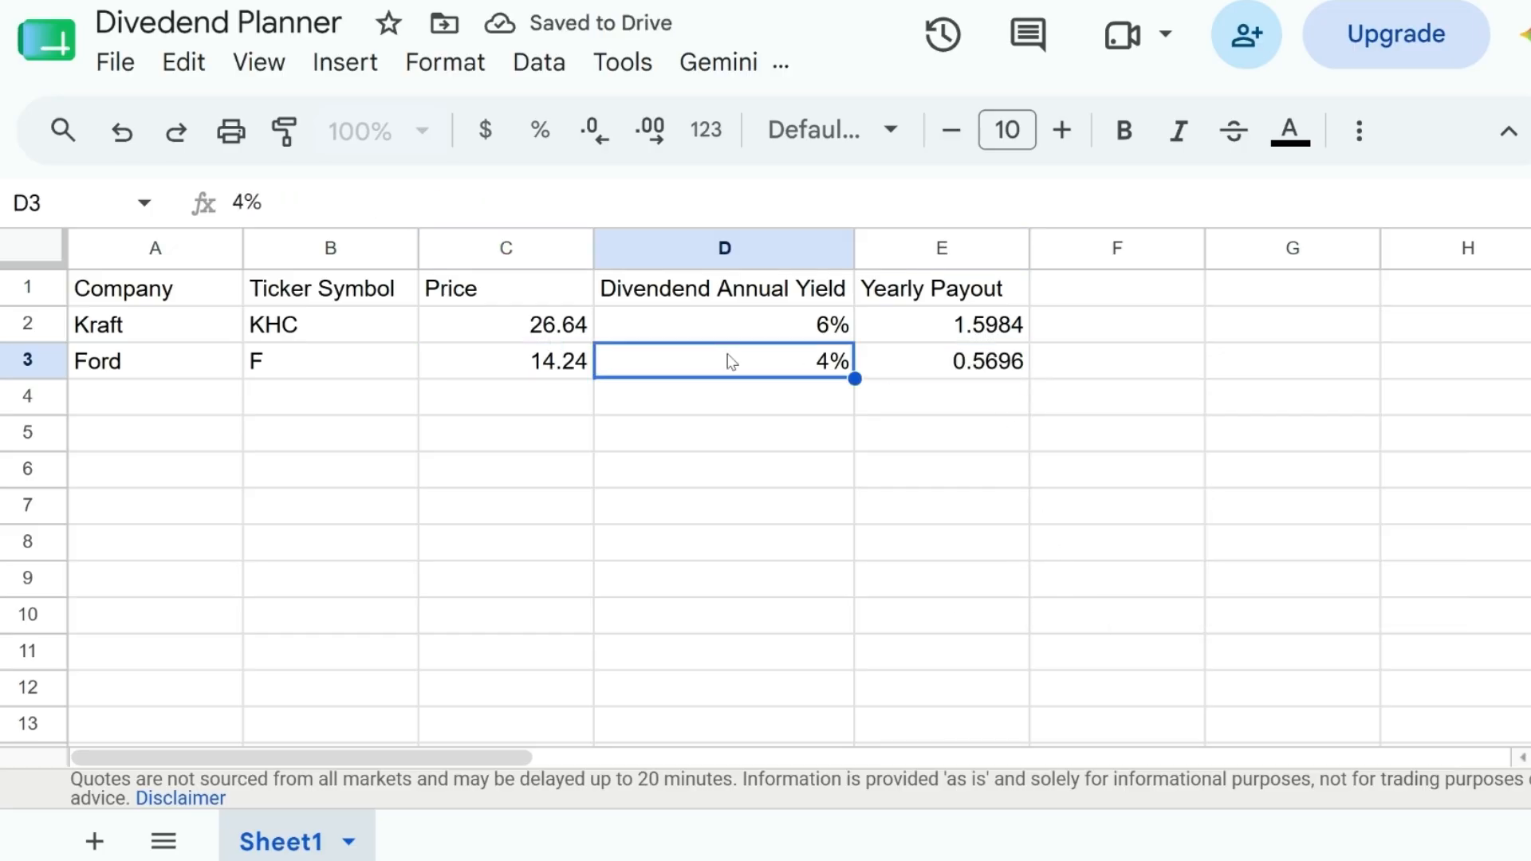
pyautogui.click(979, 364)
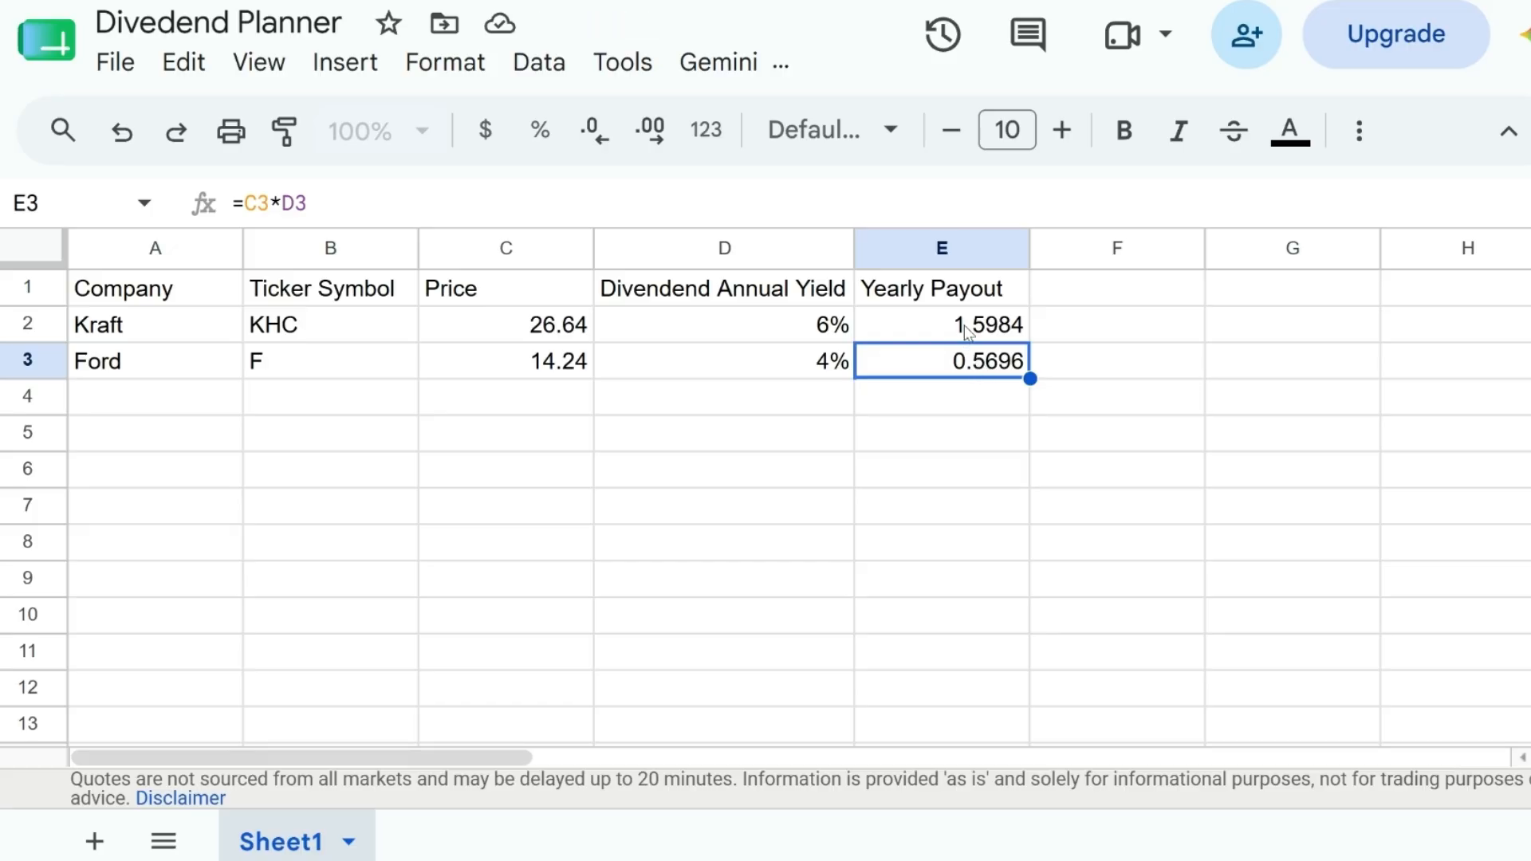
pyautogui.click(969, 339)
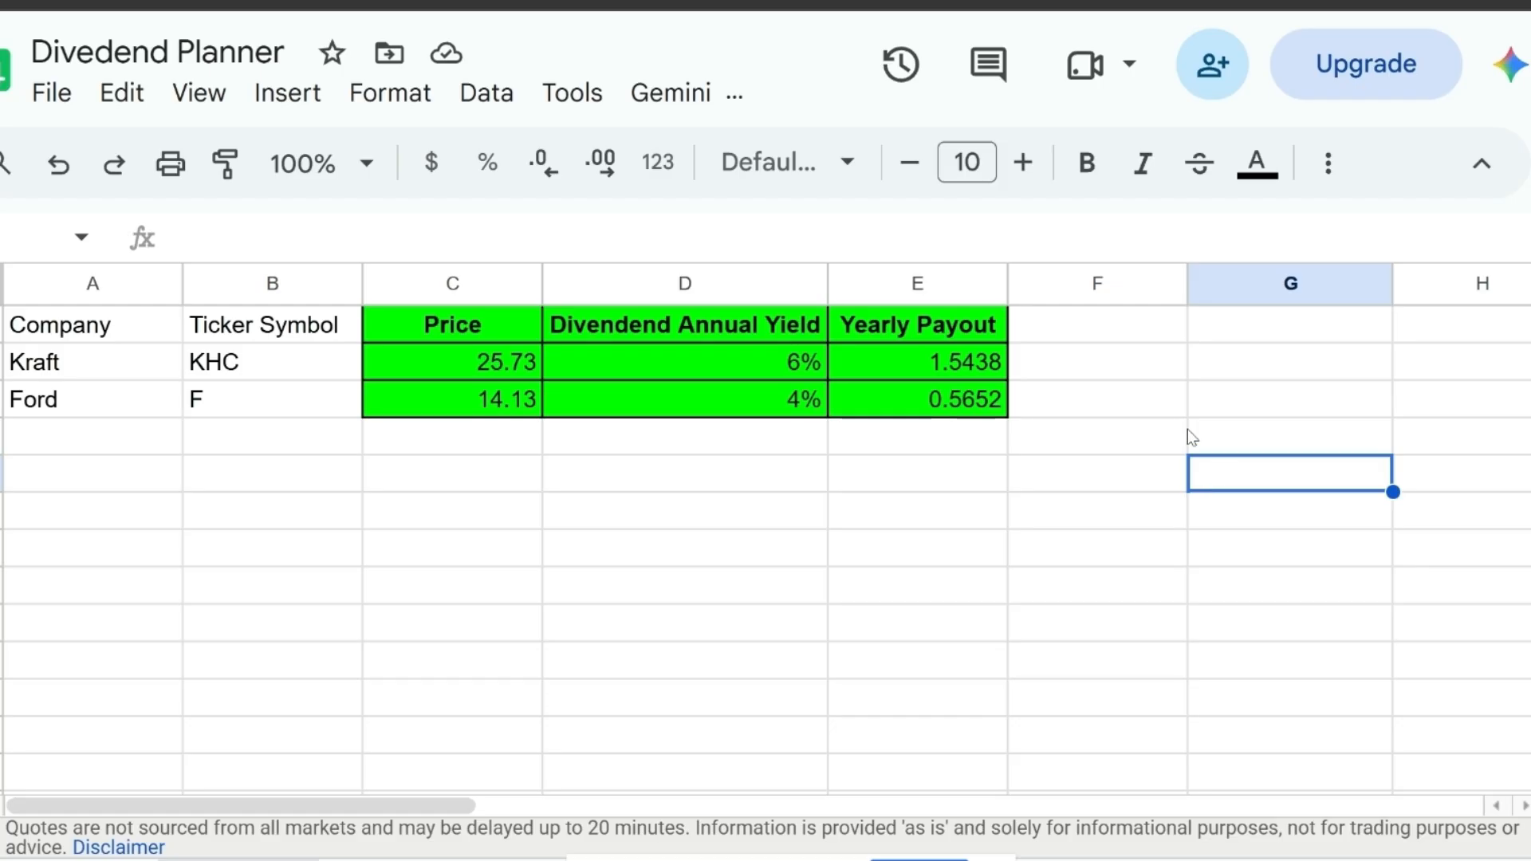
# - Add the column headers # of Shares in F1, Purchased Value in G1 and Yearly Payment in H1
pyautogui.click(1091, 337)
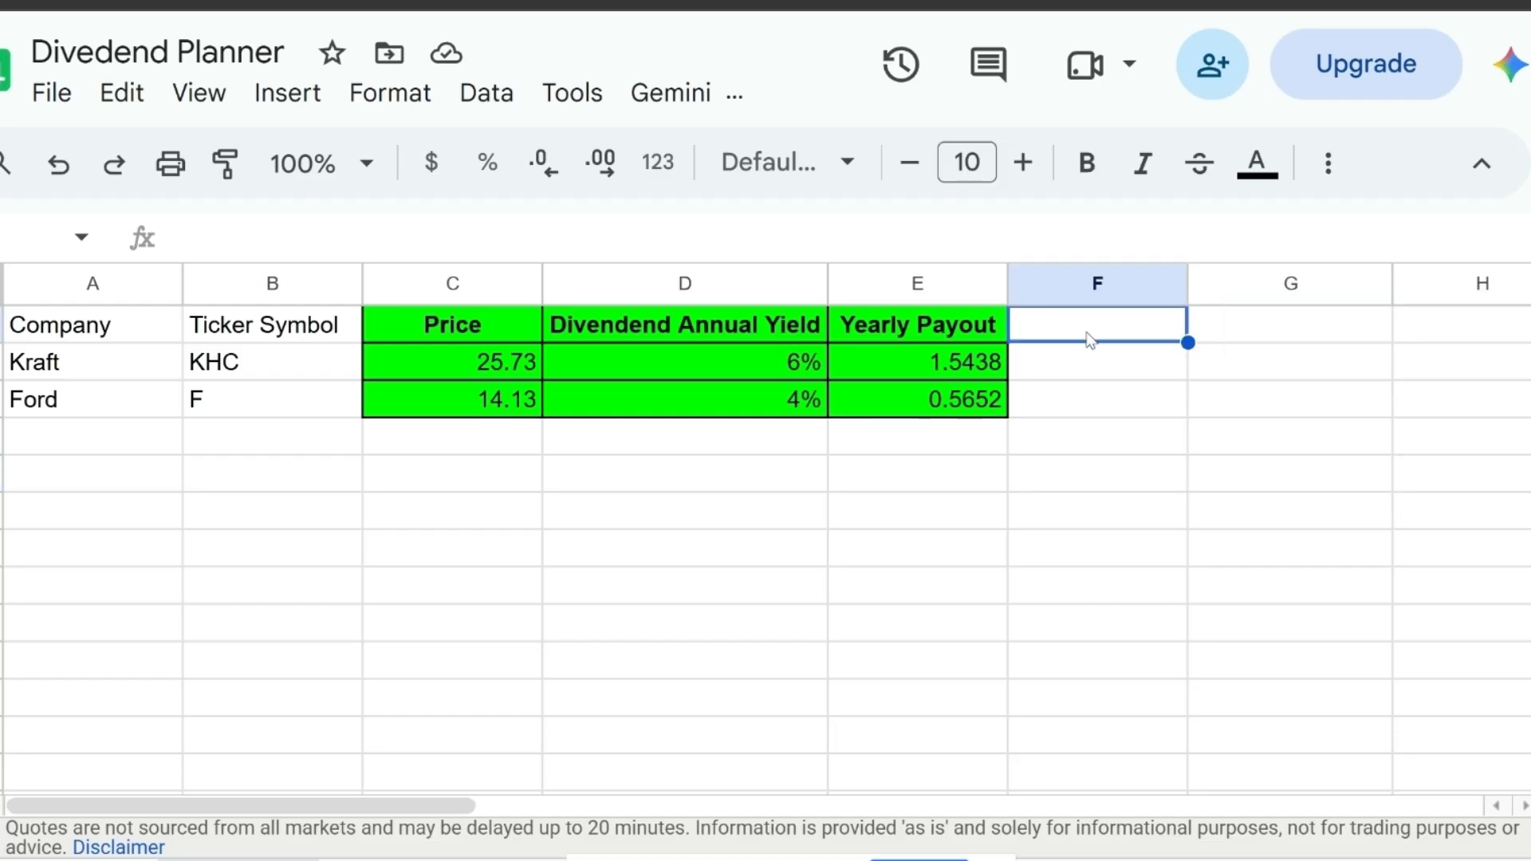
pyautogui.write('# of')
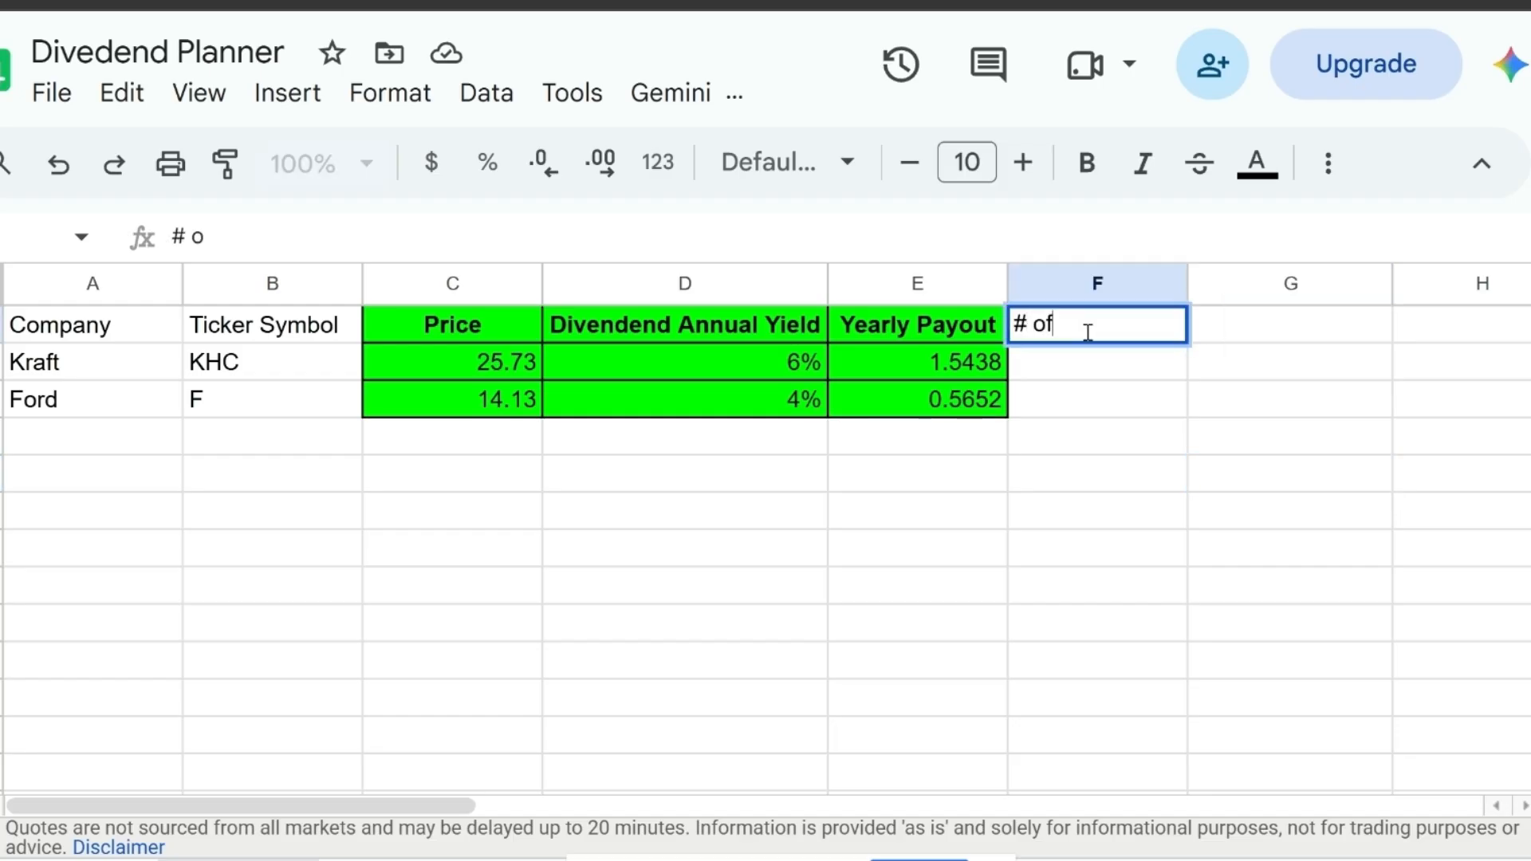
pyautogui.write(' Shares')
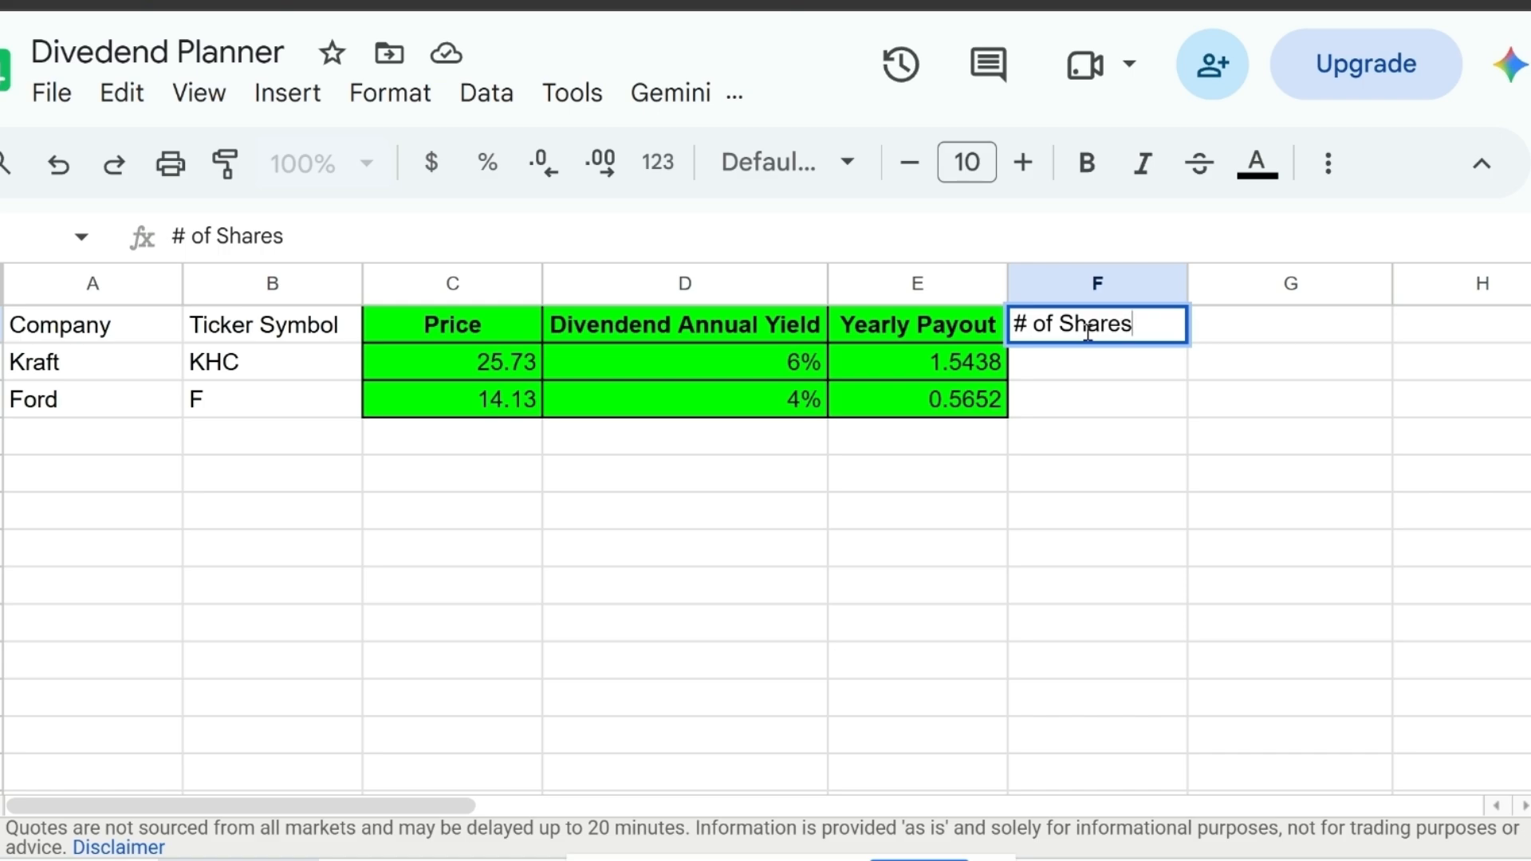
pyautogui.click(1312, 339)
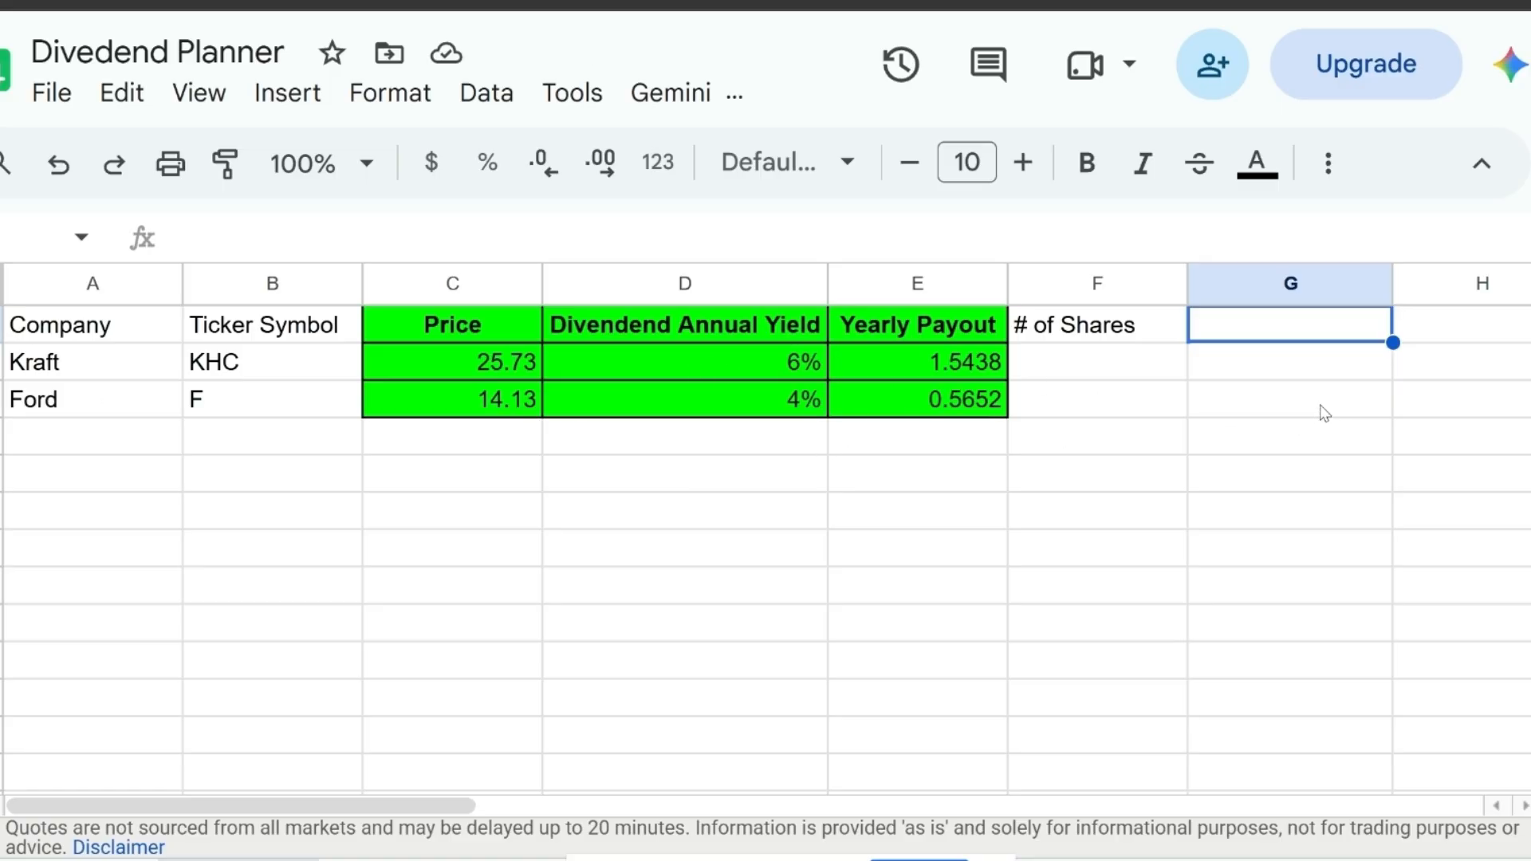
pyautogui.write('Pu')
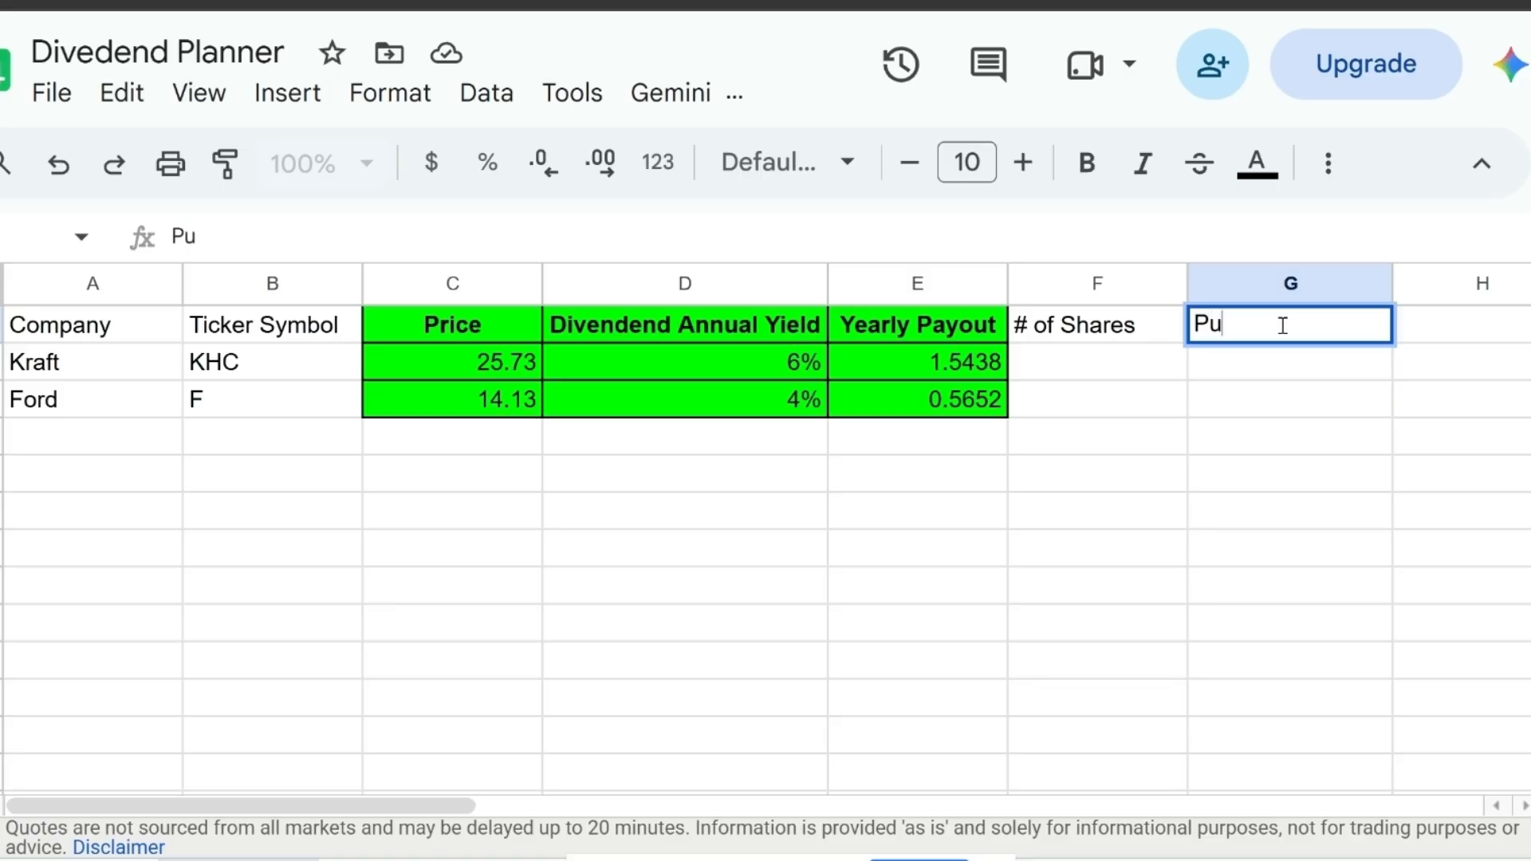
pyautogui.write('rchased V')
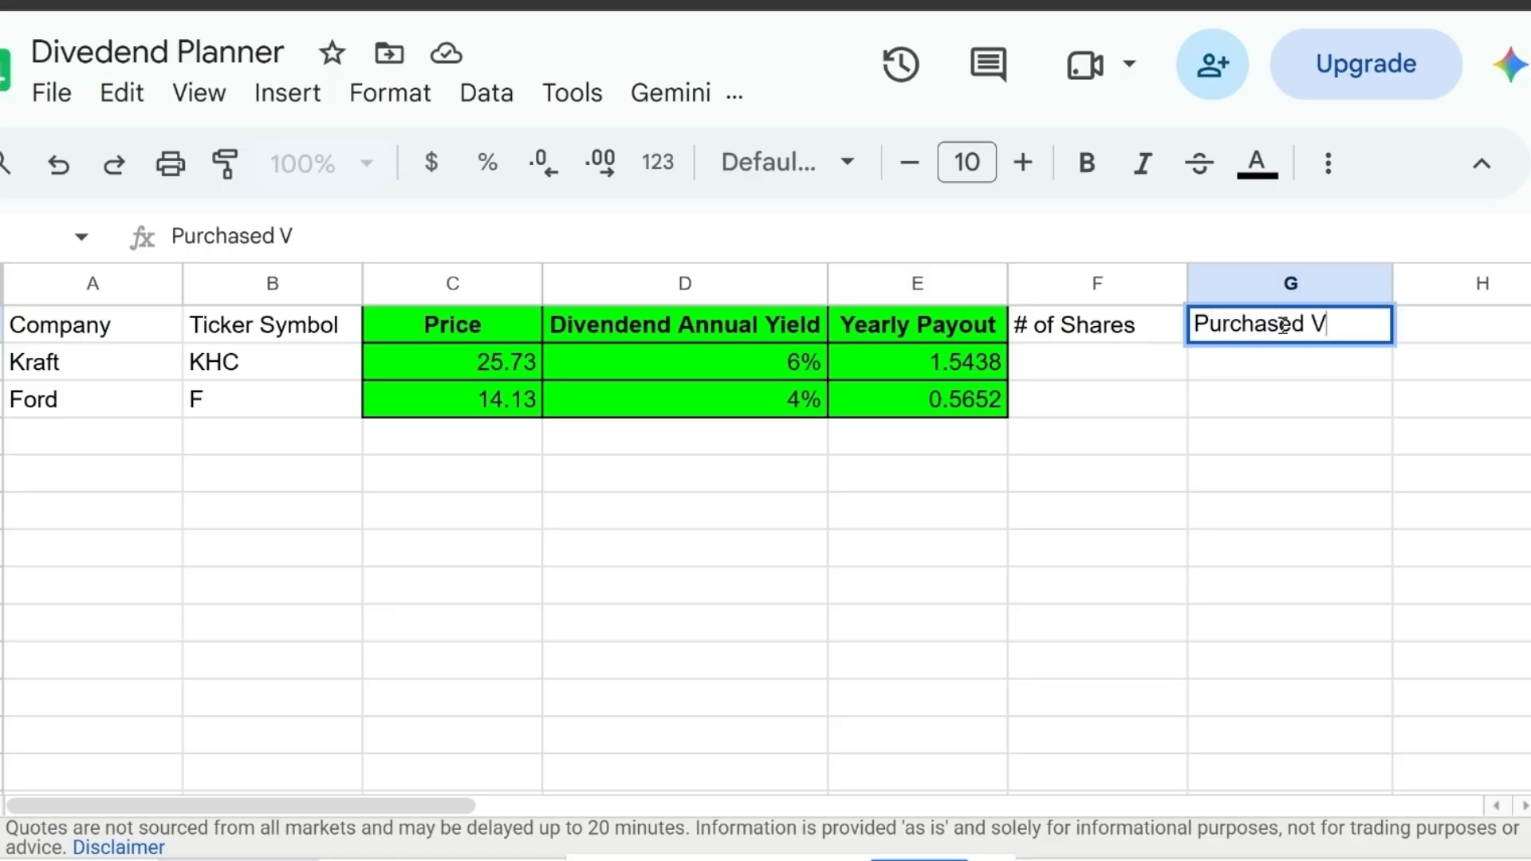
pyautogui.write('alue')
pyautogui.click(1479, 340)
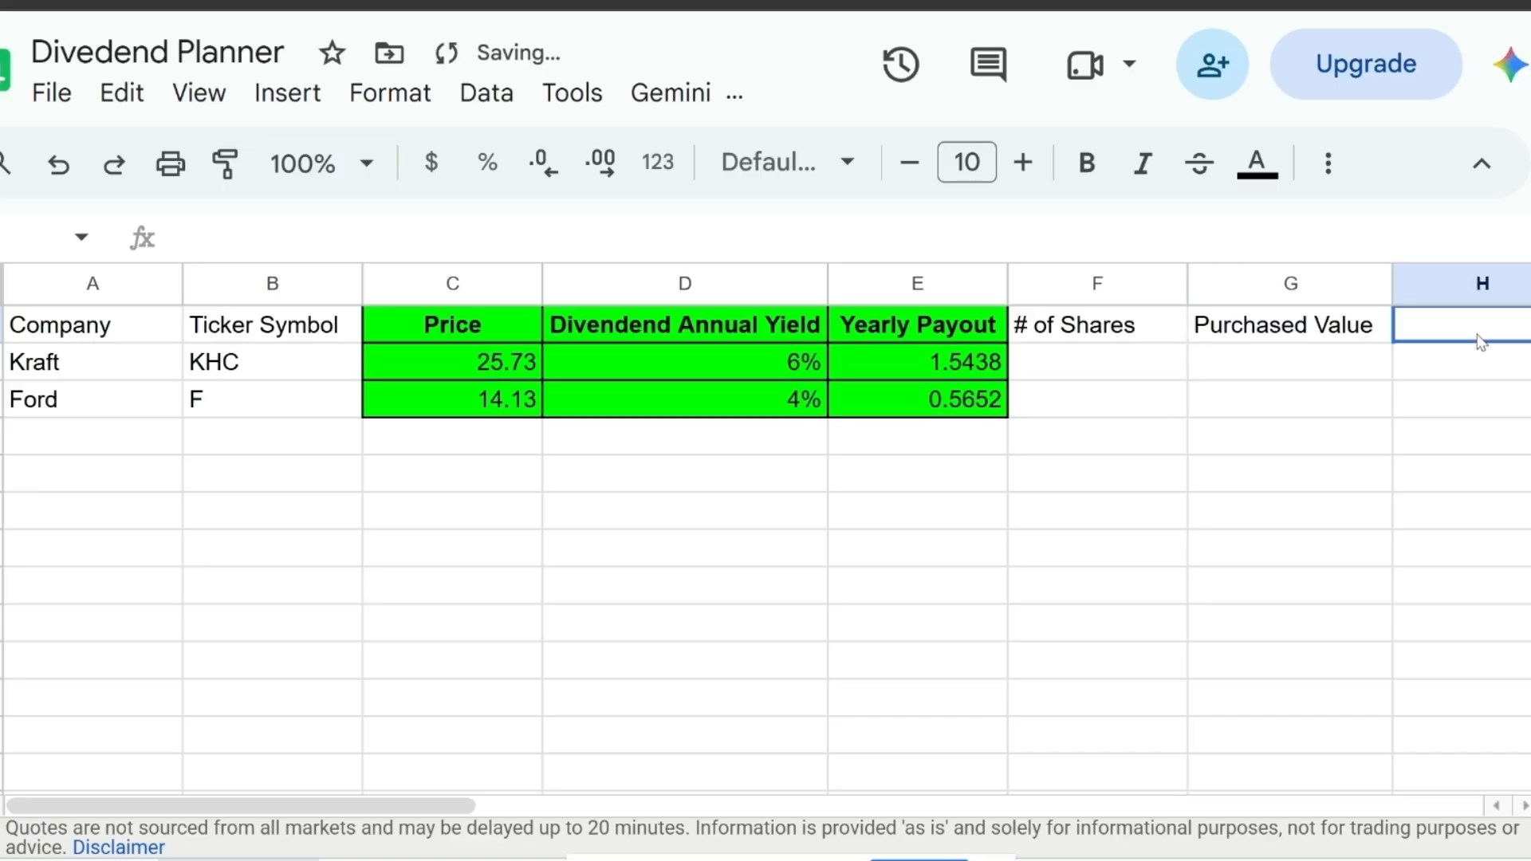
pyautogui.write('Yearl')
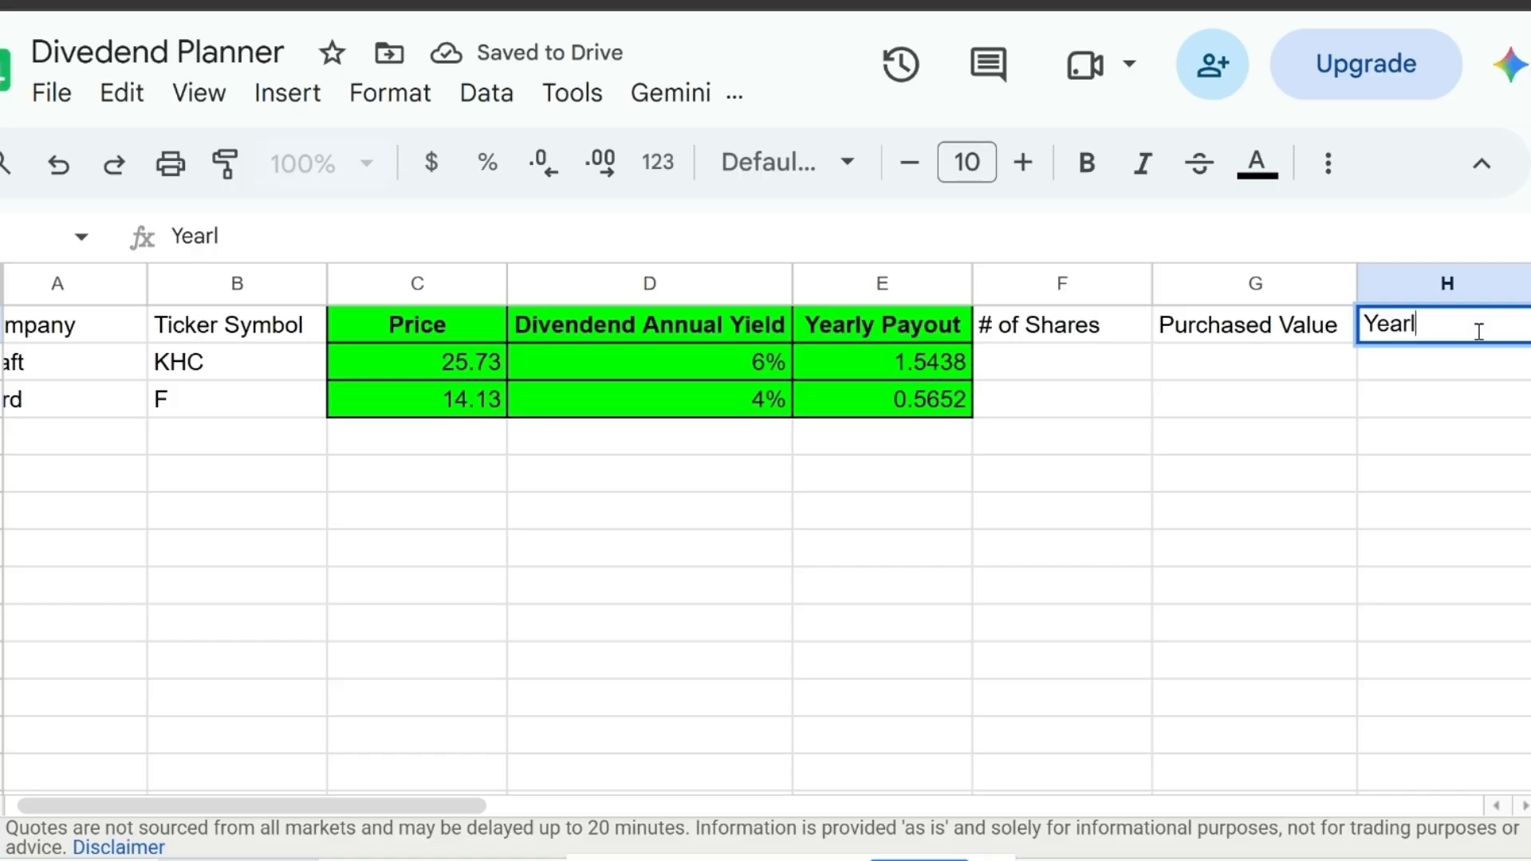
pyautogui.write('y Paymen')
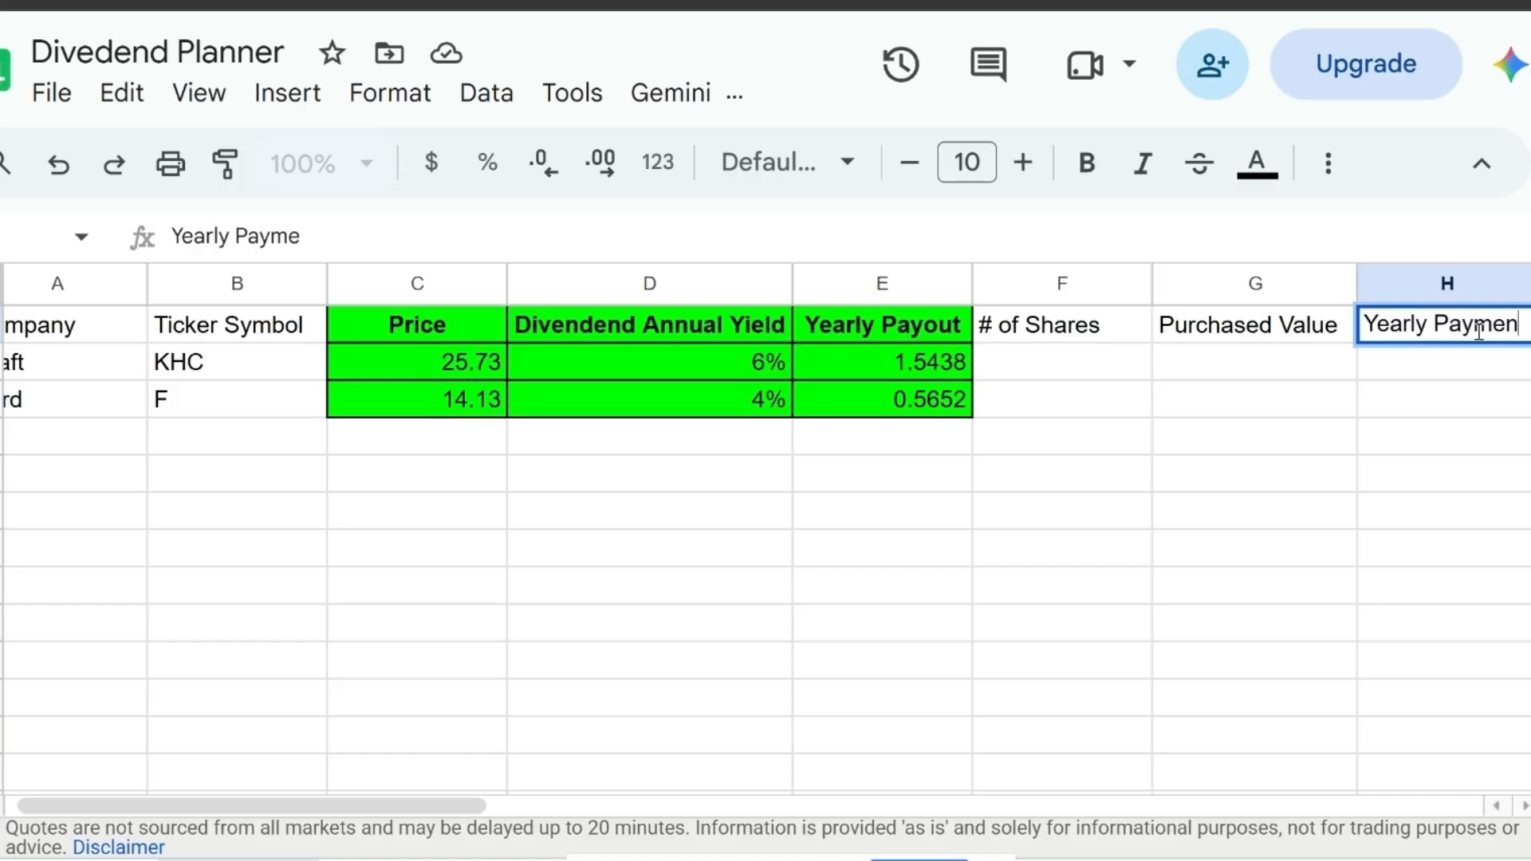
pyautogui.write('t')
# - Calculate the purchased value with the formula =F2*C2 in G2 and autofill =F3*C3 into G3
pyautogui.click(1286, 377)
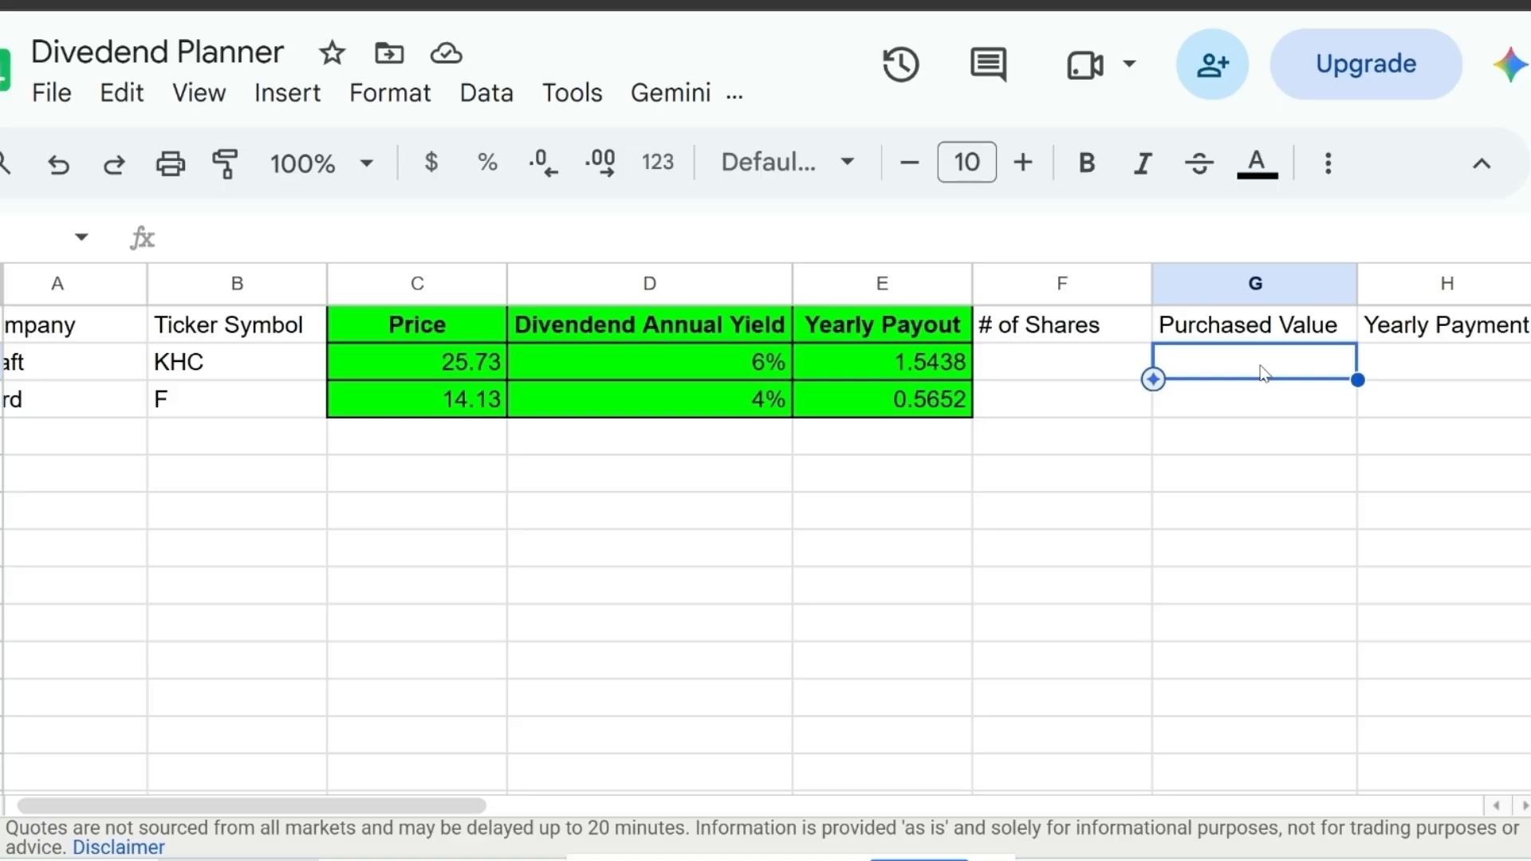
pyautogui.write('F2')
pyautogui.press('BackSpace')
pyautogui.press('BackSpace')
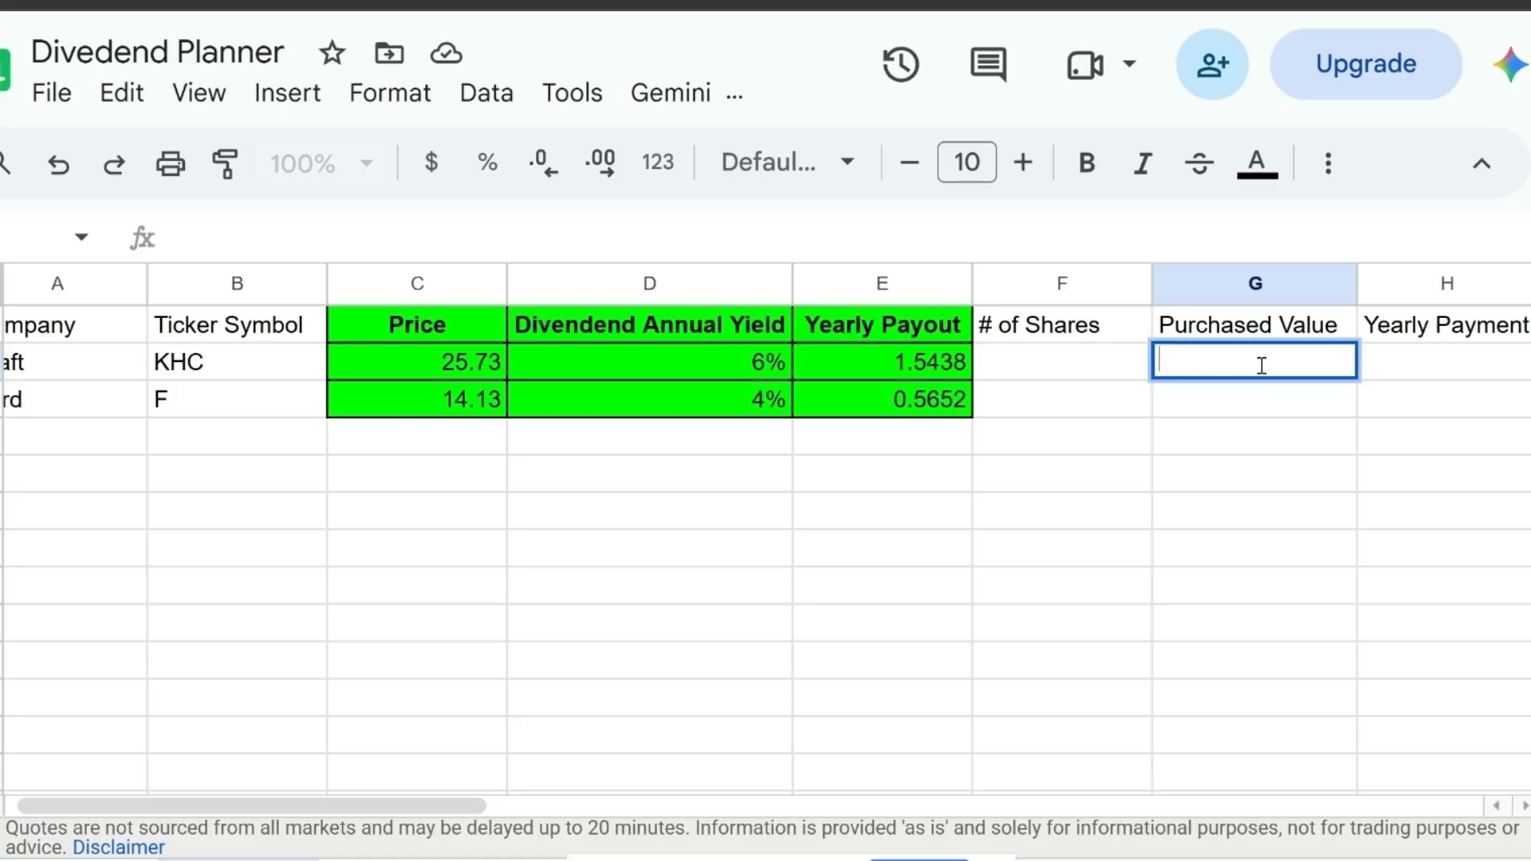
pyautogui.write('=F2*')
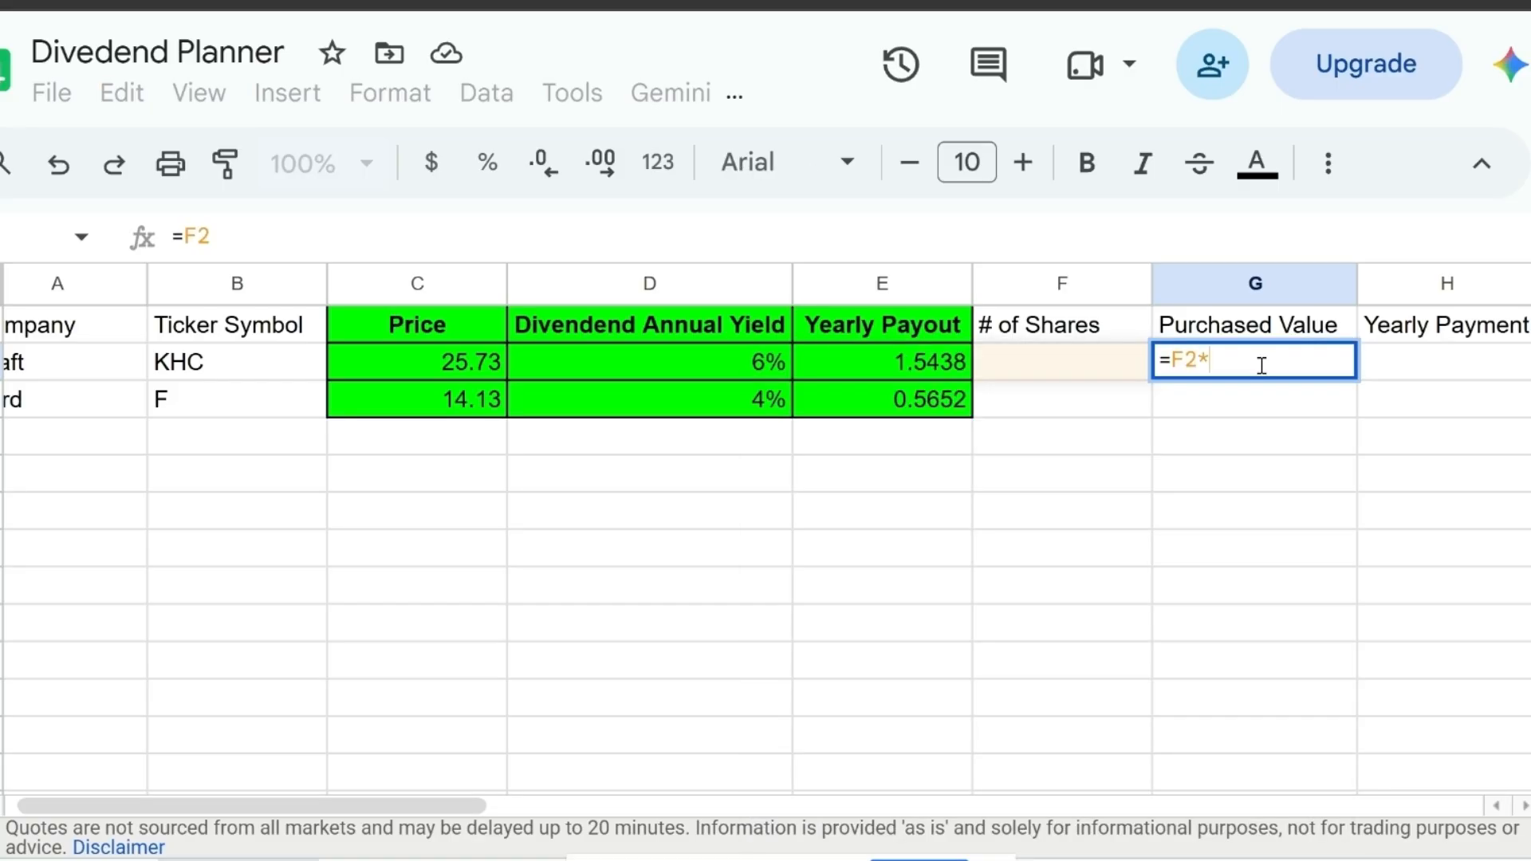
pyautogui.write('C2')
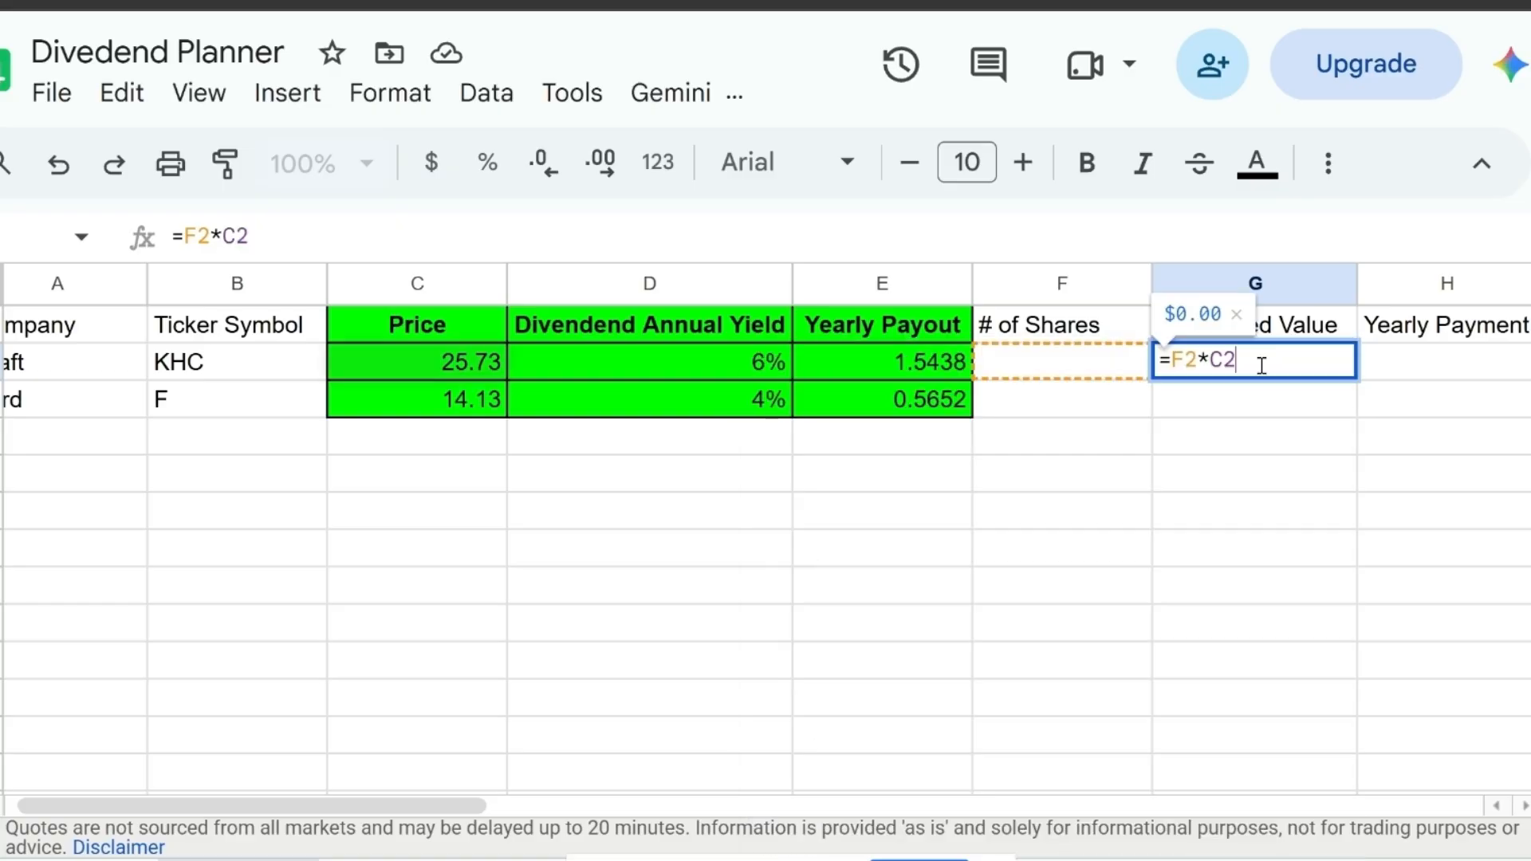
pyautogui.press('Return')
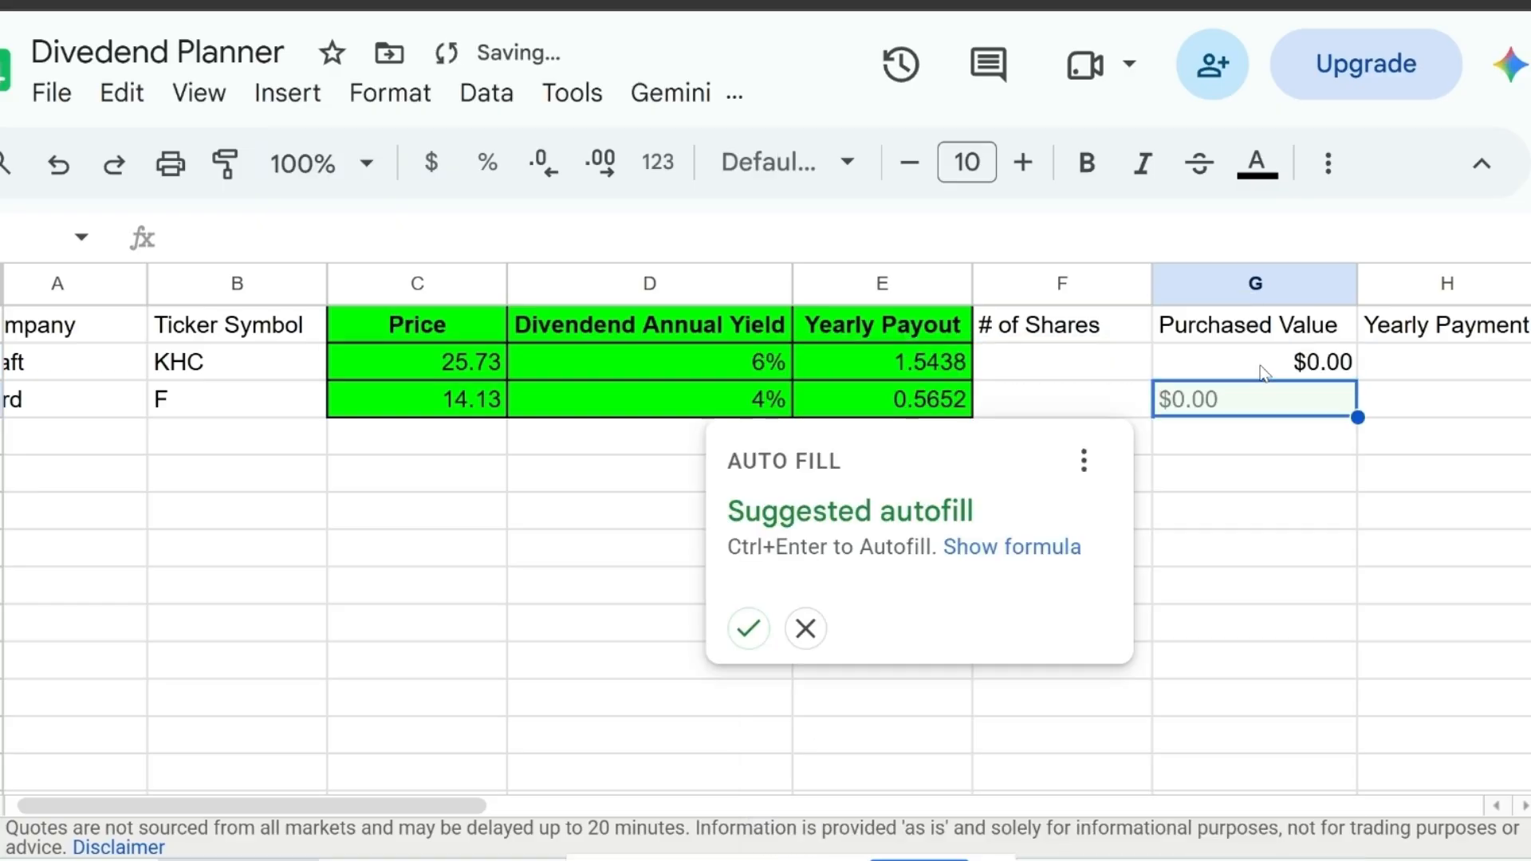
pyautogui.click(748, 627)
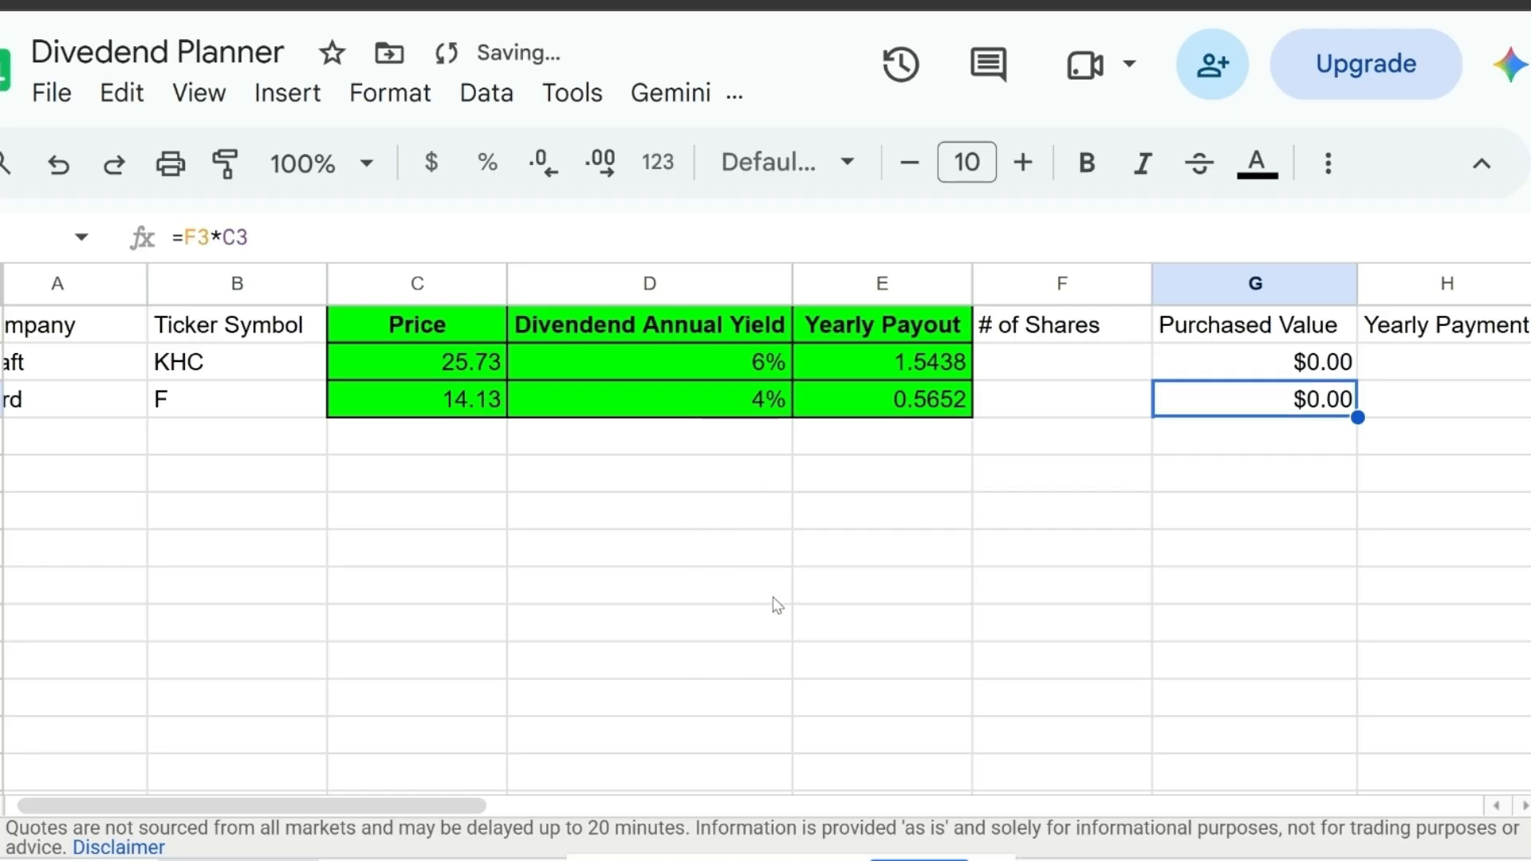
# - Calculate the number of shares with the formula =H2/E2 in F2 and autofill =H3/E3 into F3
pyautogui.click(1083, 371)
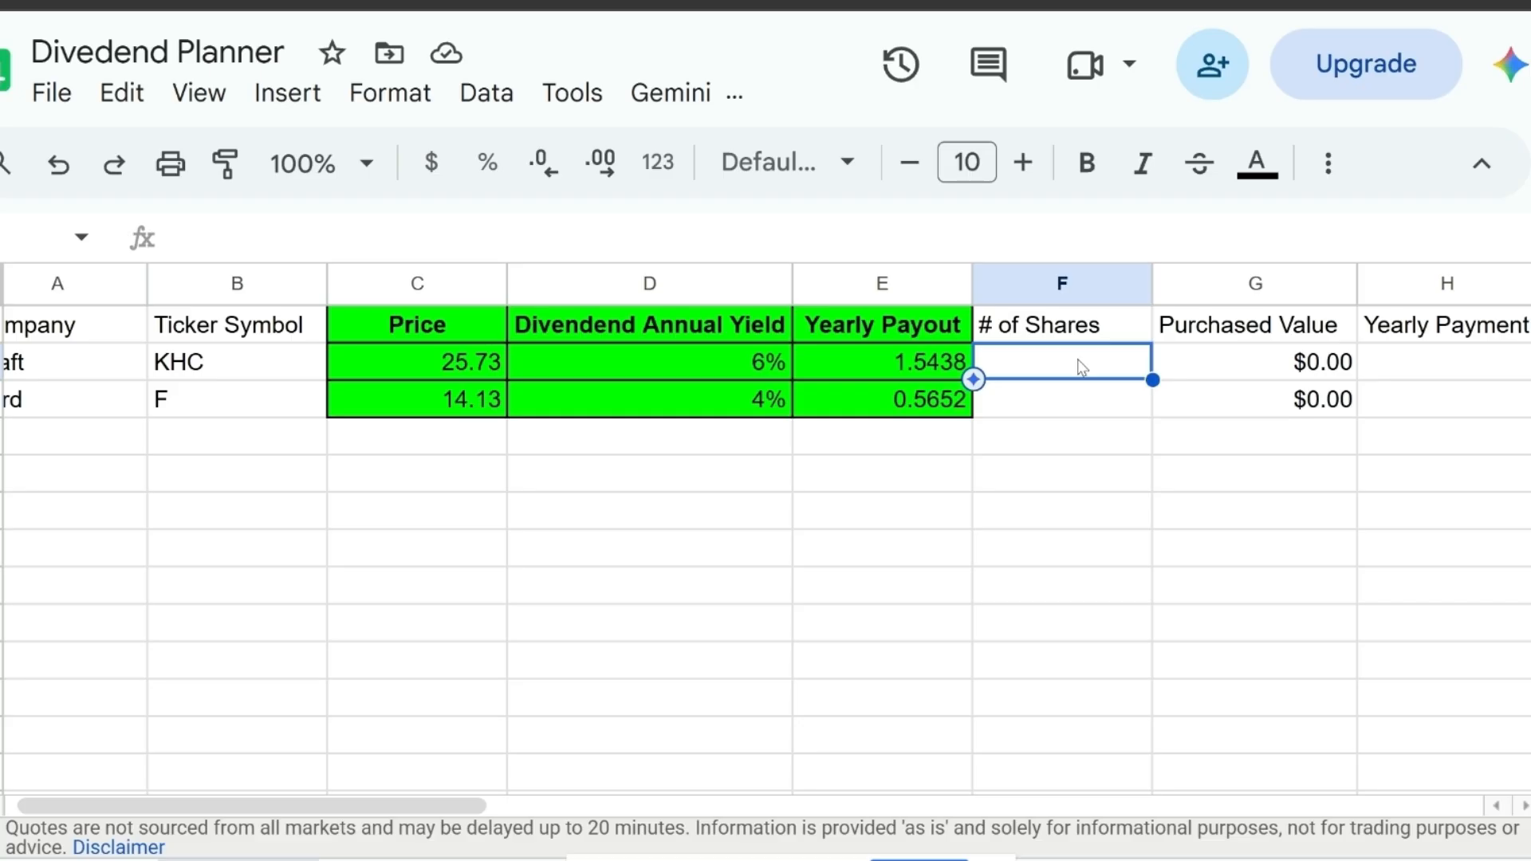
pyautogui.write('h2')
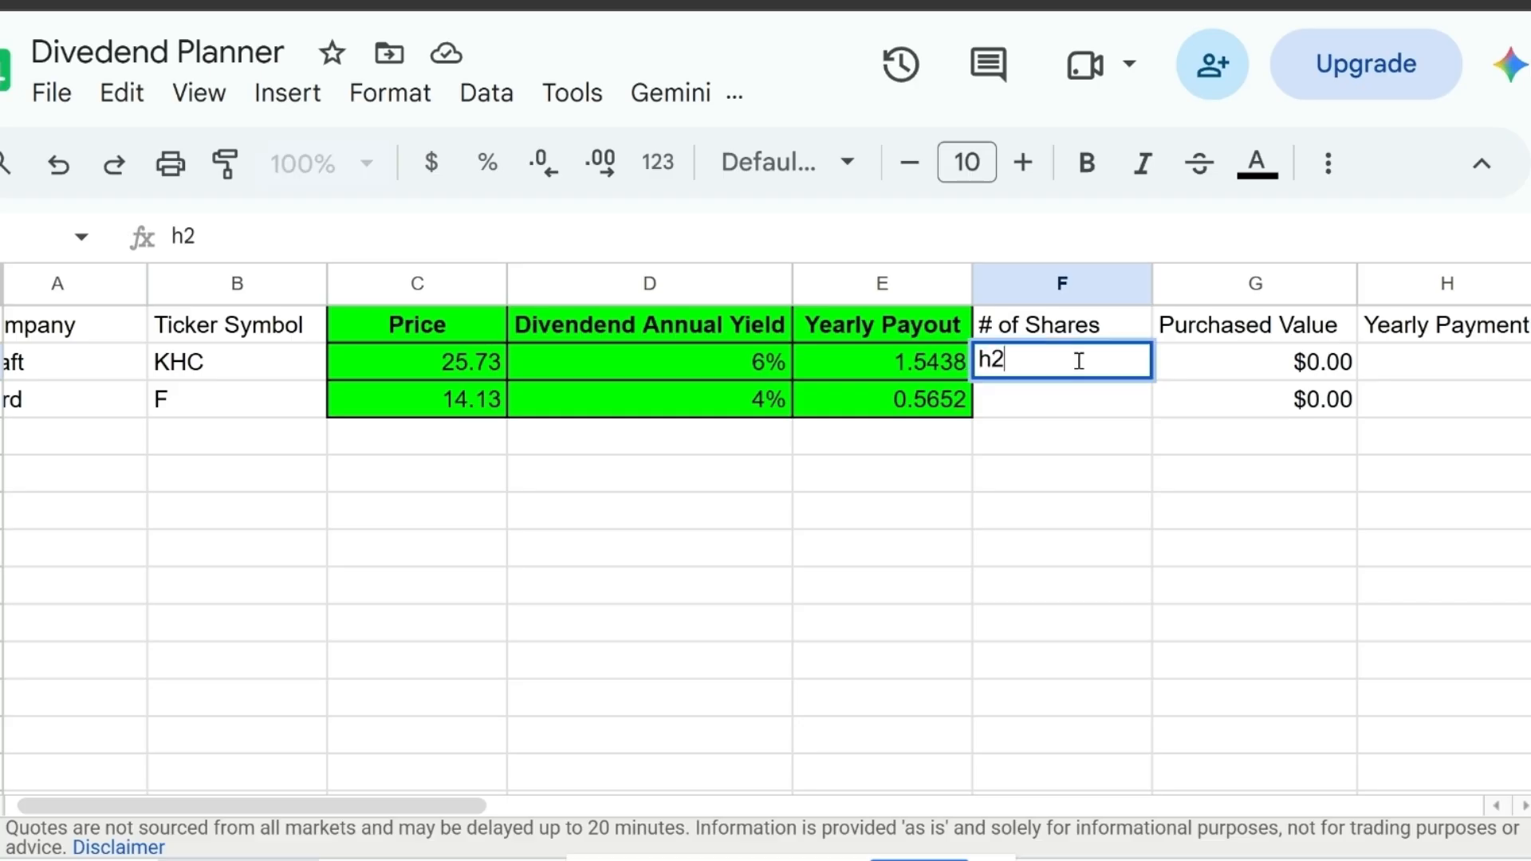
pyautogui.write('/E2')
pyautogui.press('BackSpace')
pyautogui.press('BackSpace')
pyautogui.press('BackSpace')
pyautogui.press('BackSpace')
pyautogui.press('BackSpace')
pyautogui.write('=H2')
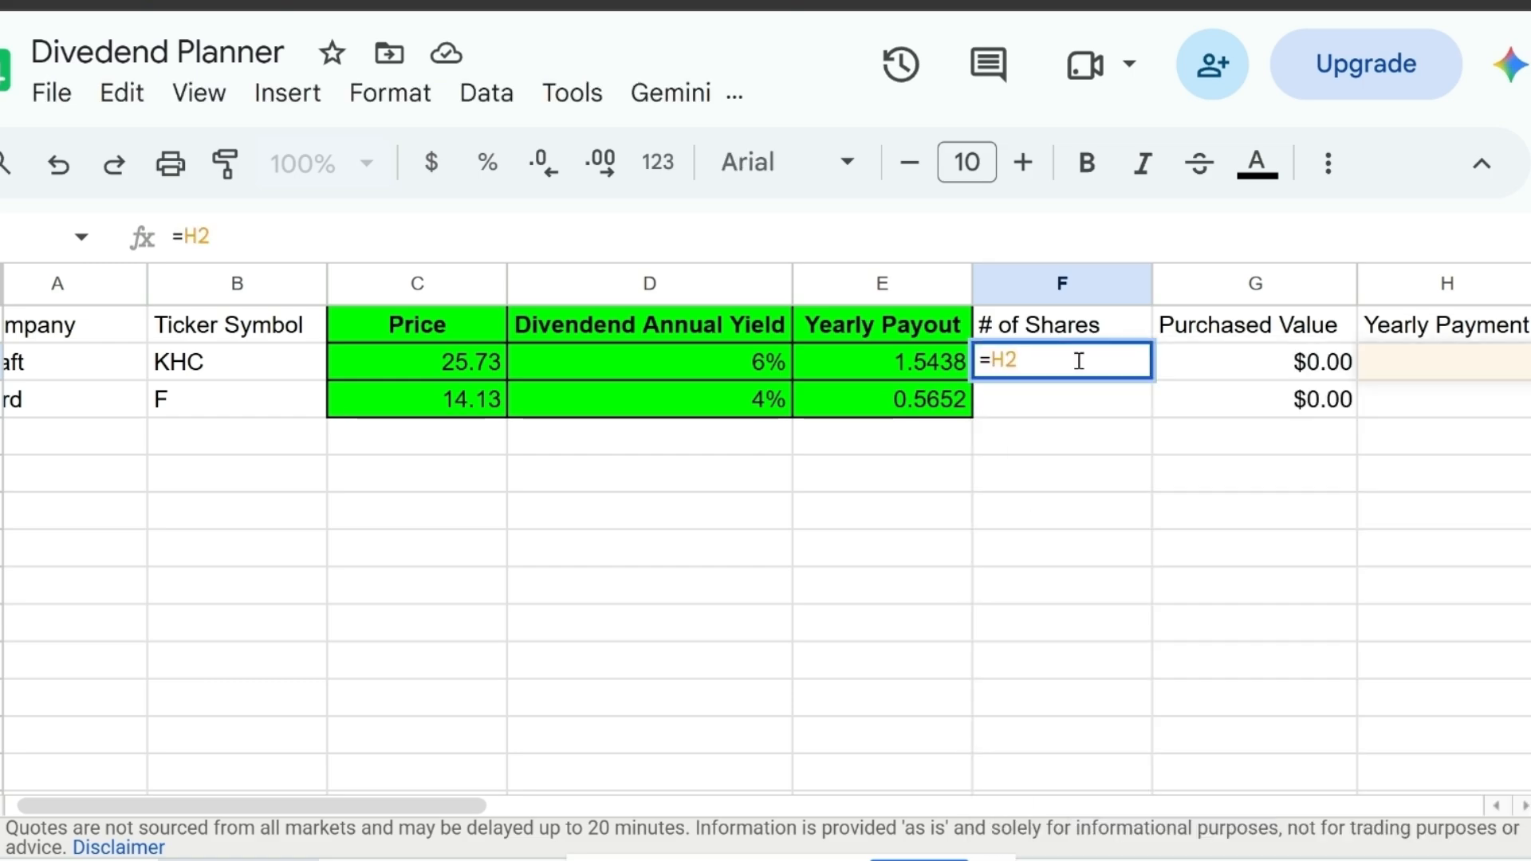
pyautogui.write('/E2')
pyautogui.press('Return')
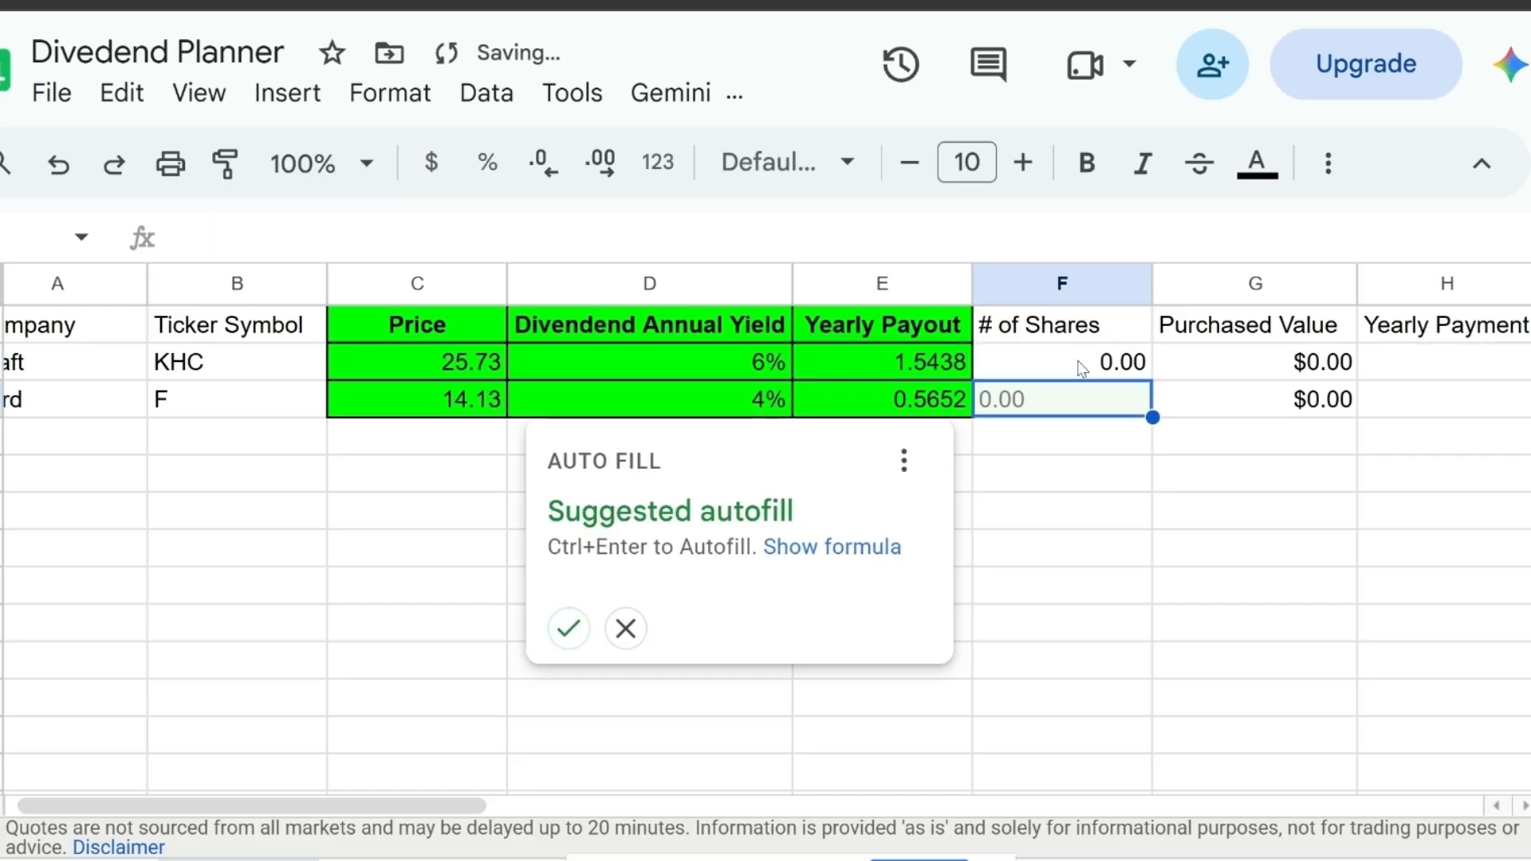
pyautogui.click(568, 629)
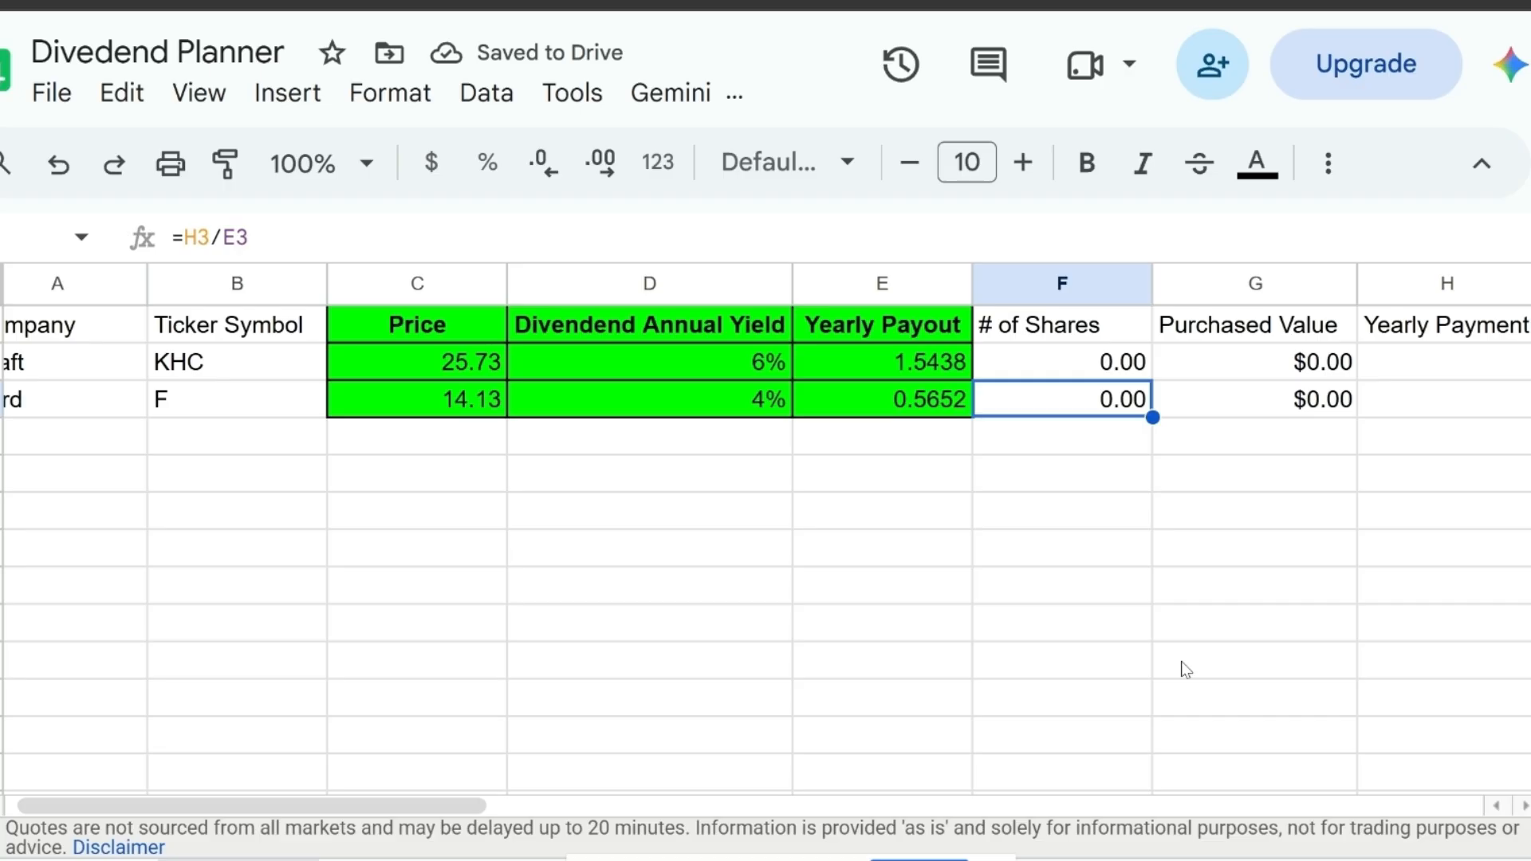
# - Enter yearly payments of 500 for KHC in H2 and 200 for F in H3
pyautogui.click(1460, 368)
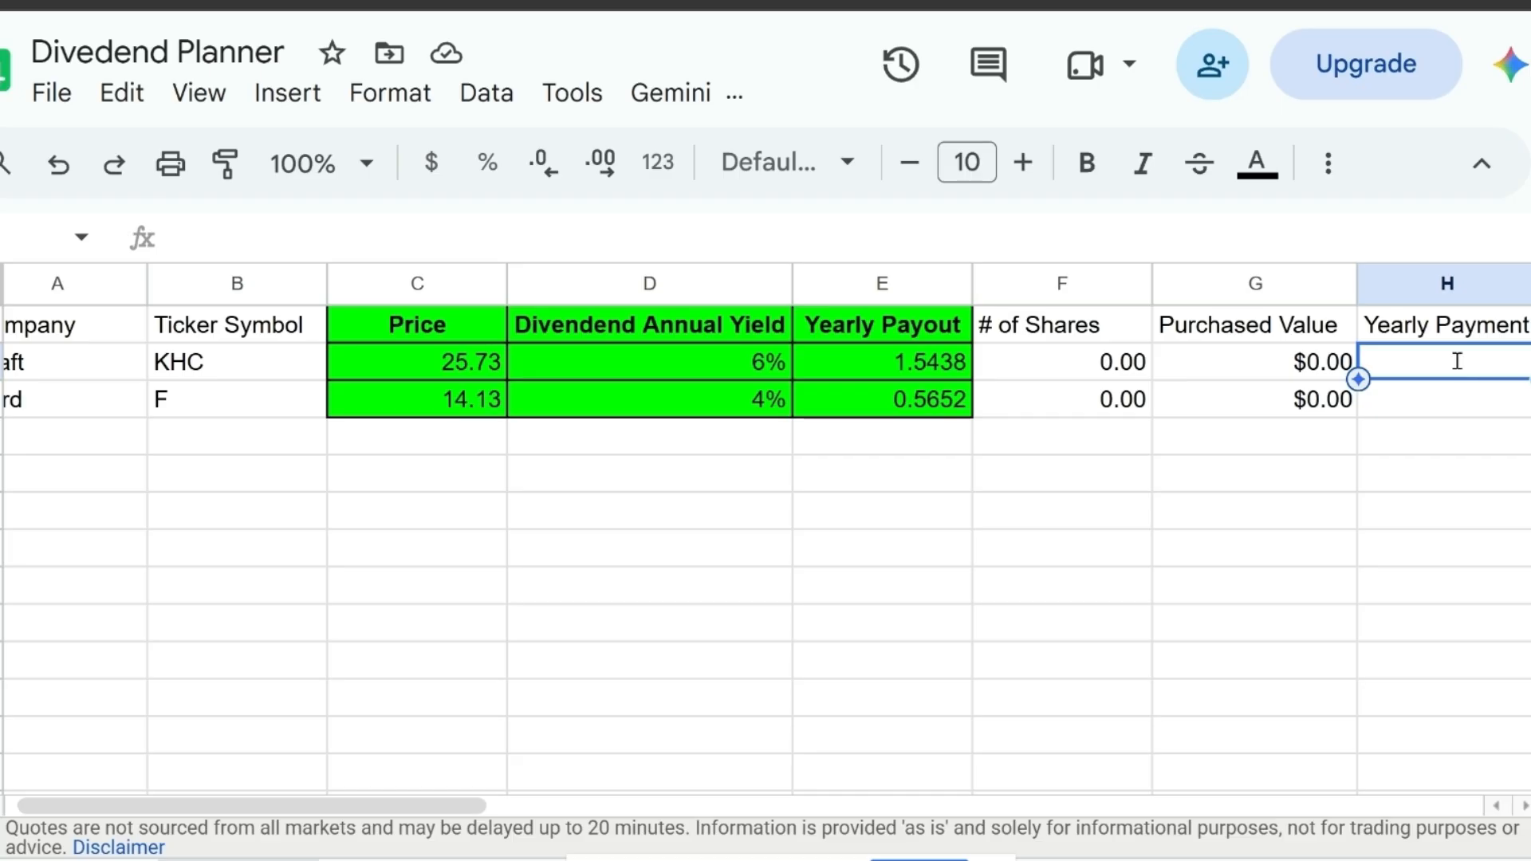
pyautogui.write('500')
pyautogui.press('Return')
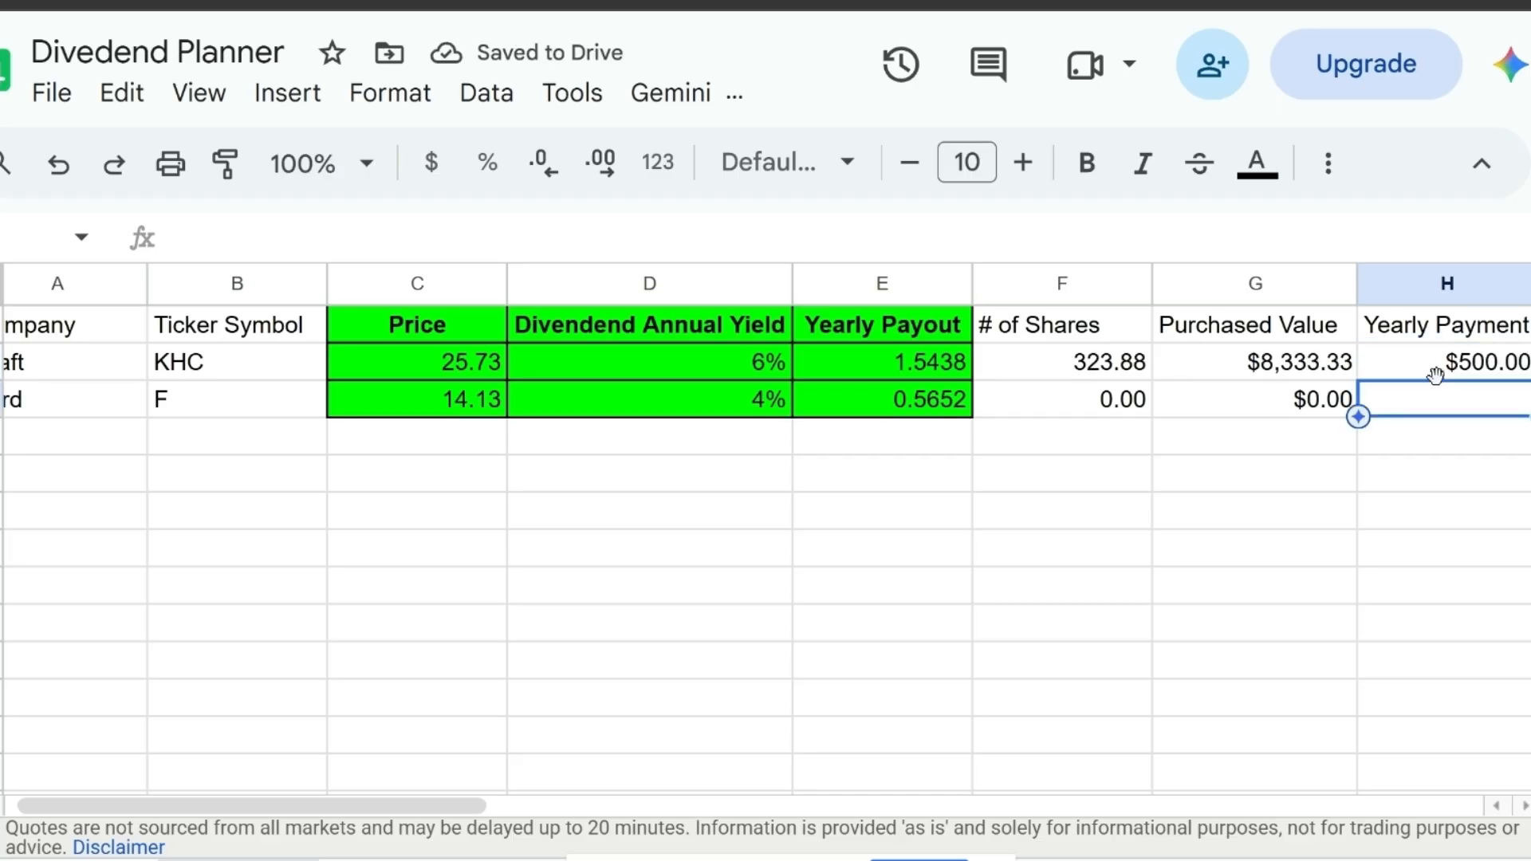
pyautogui.write('200')
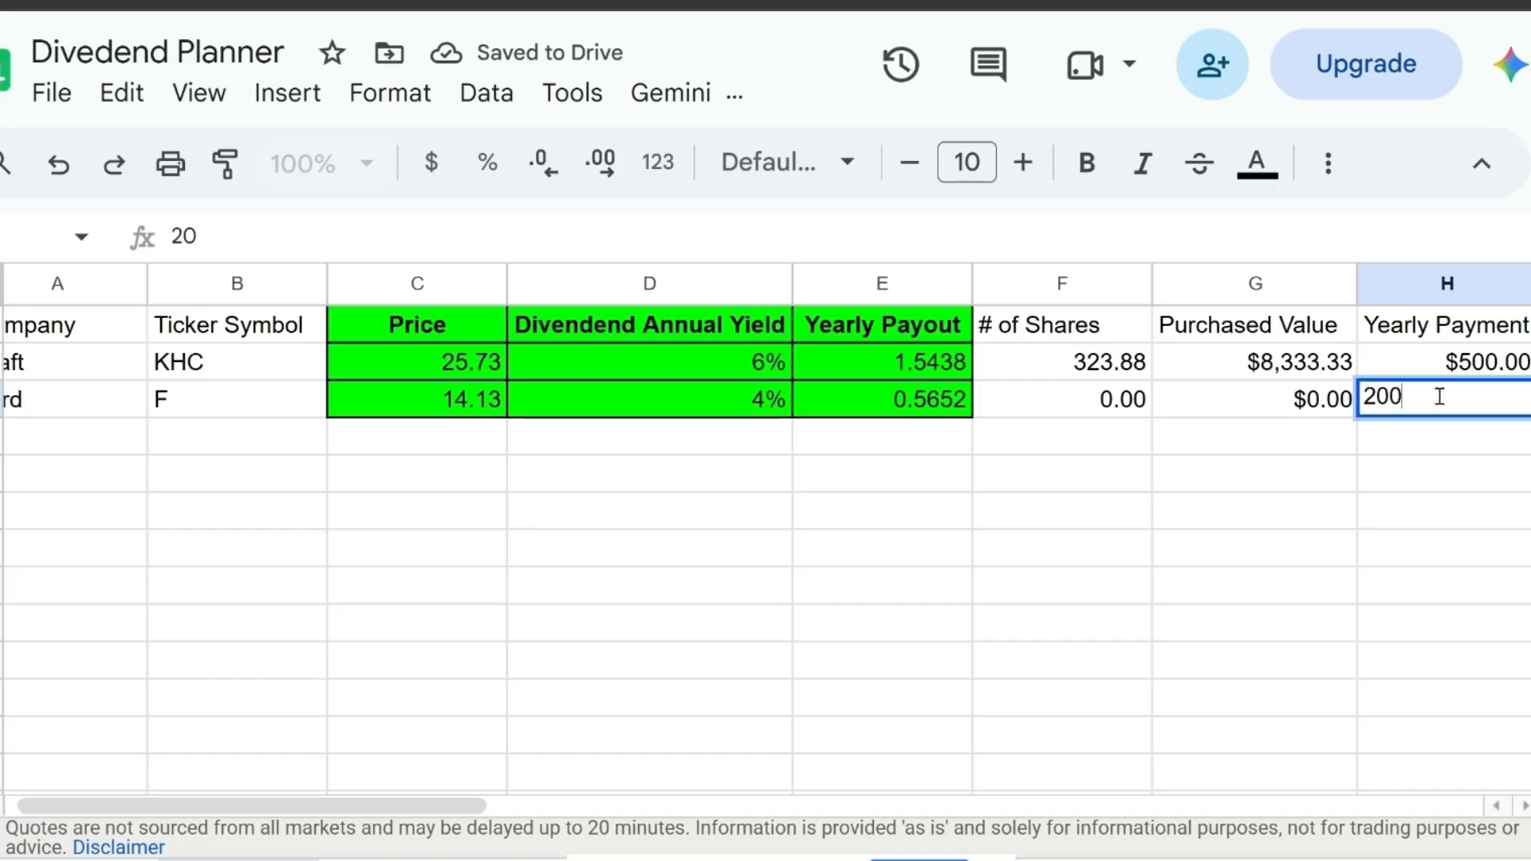
pyautogui.press('Return')
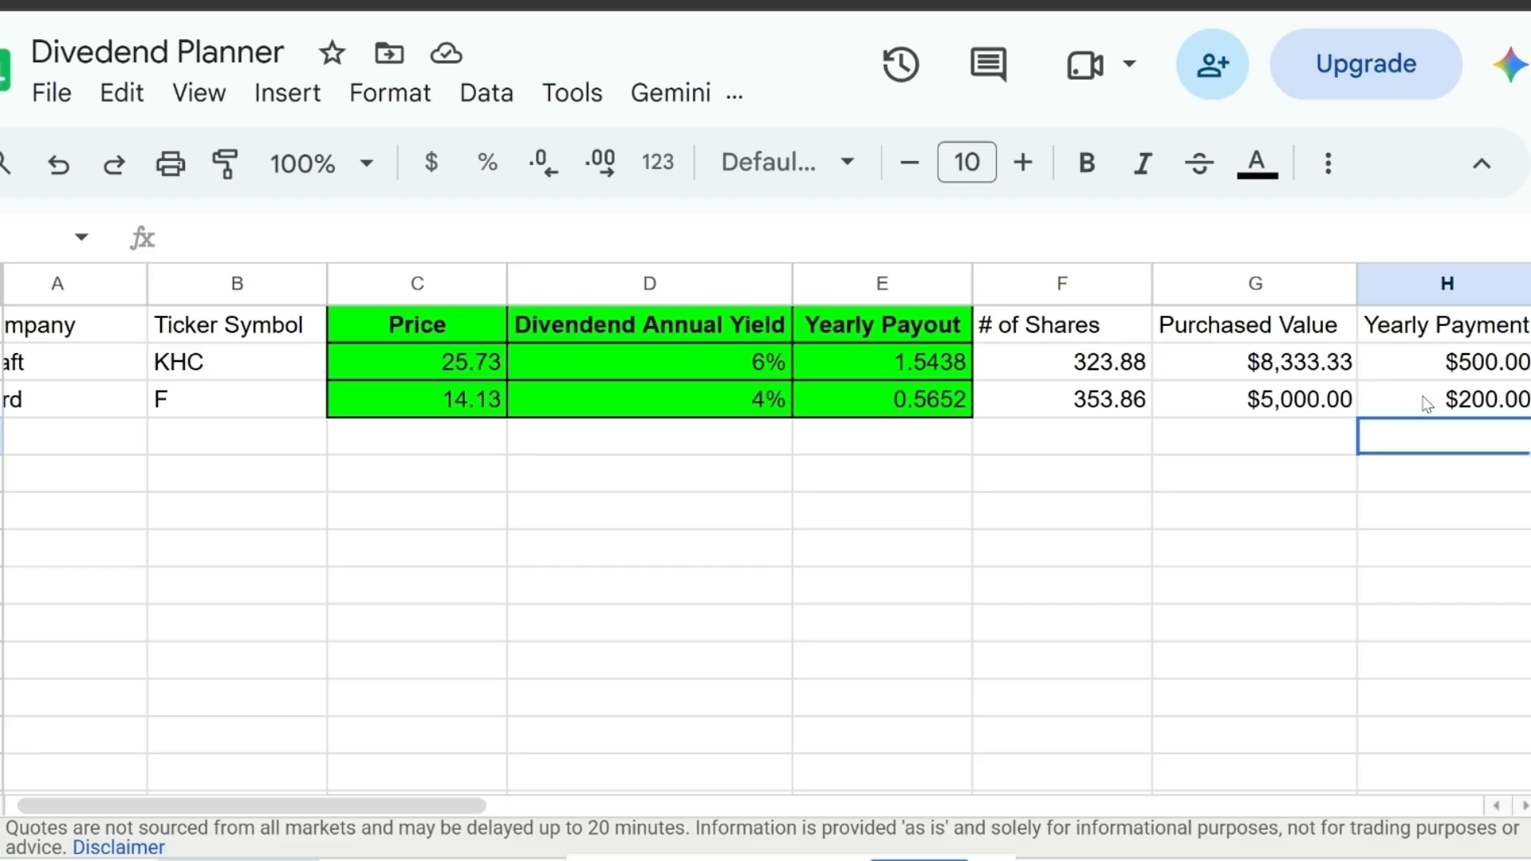
# - Review the yearly payment, number of shares and purchased value for the KHC and F rows
pyautogui.click(1488, 374)
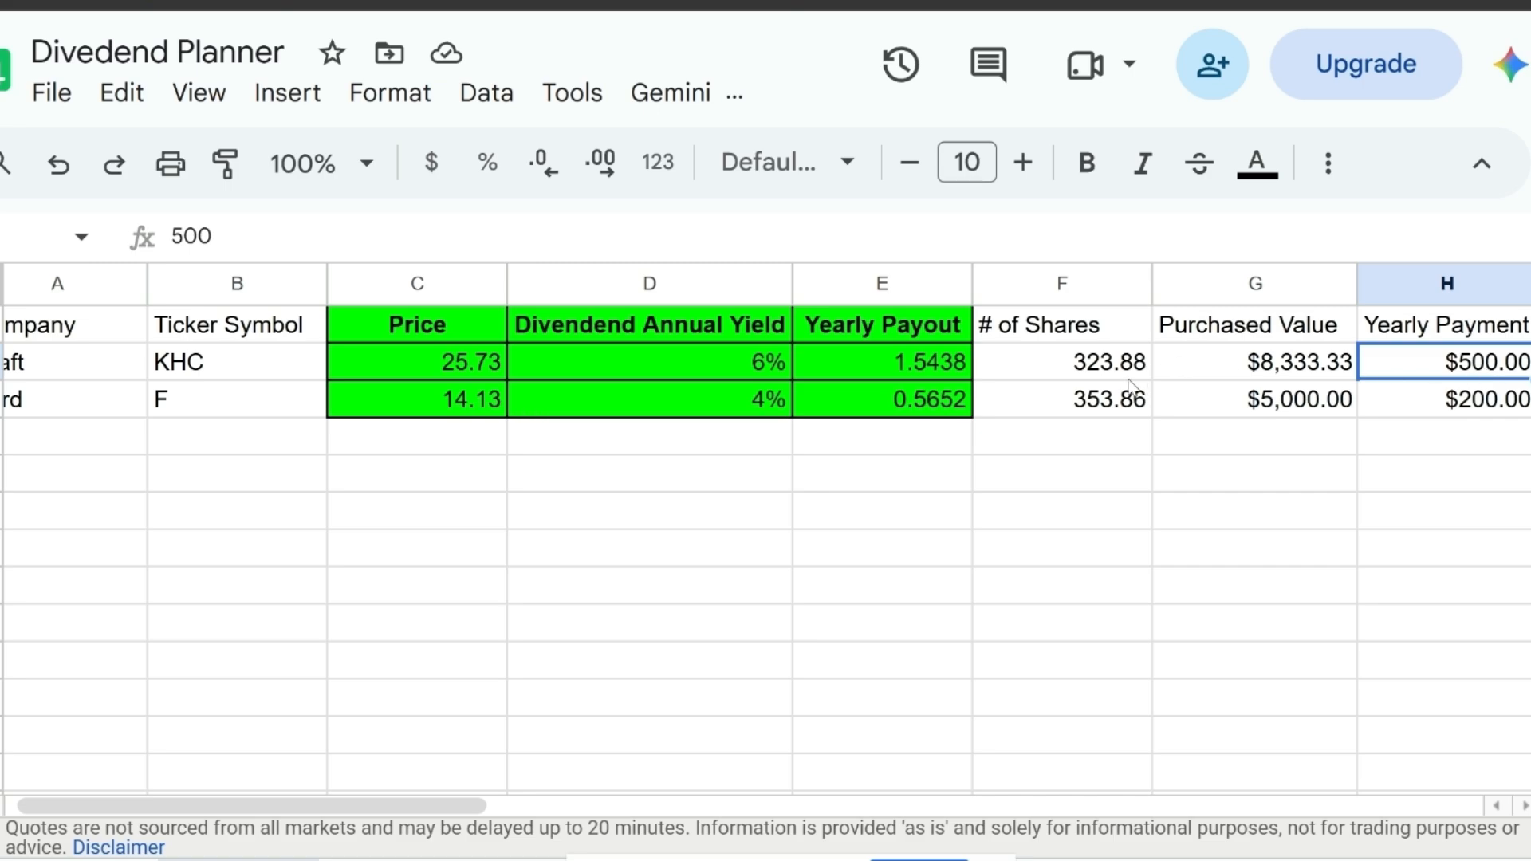
pyautogui.click(1107, 369)
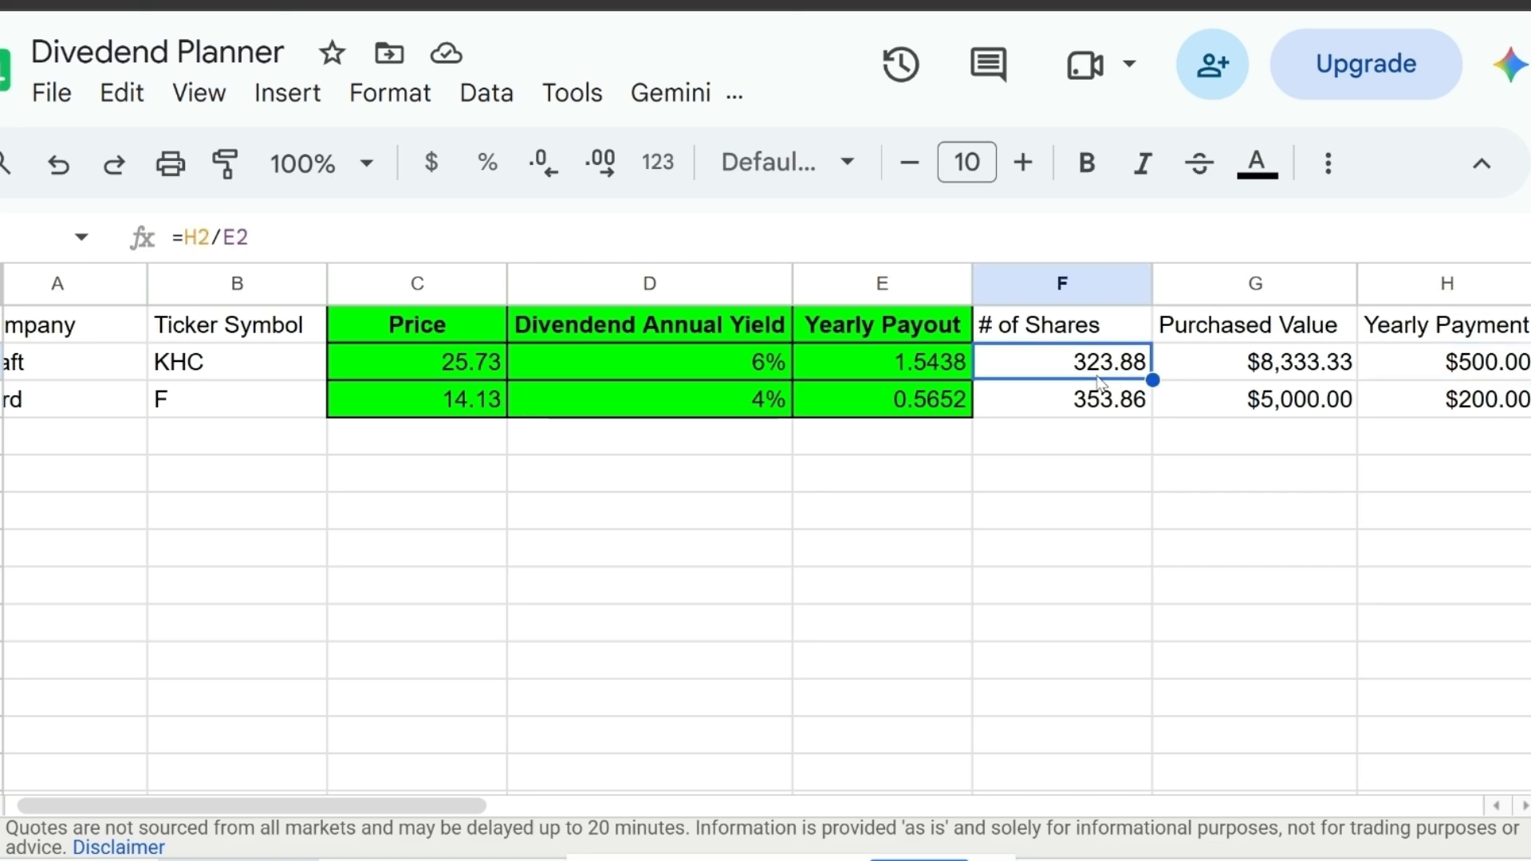
pyautogui.click(1219, 369)
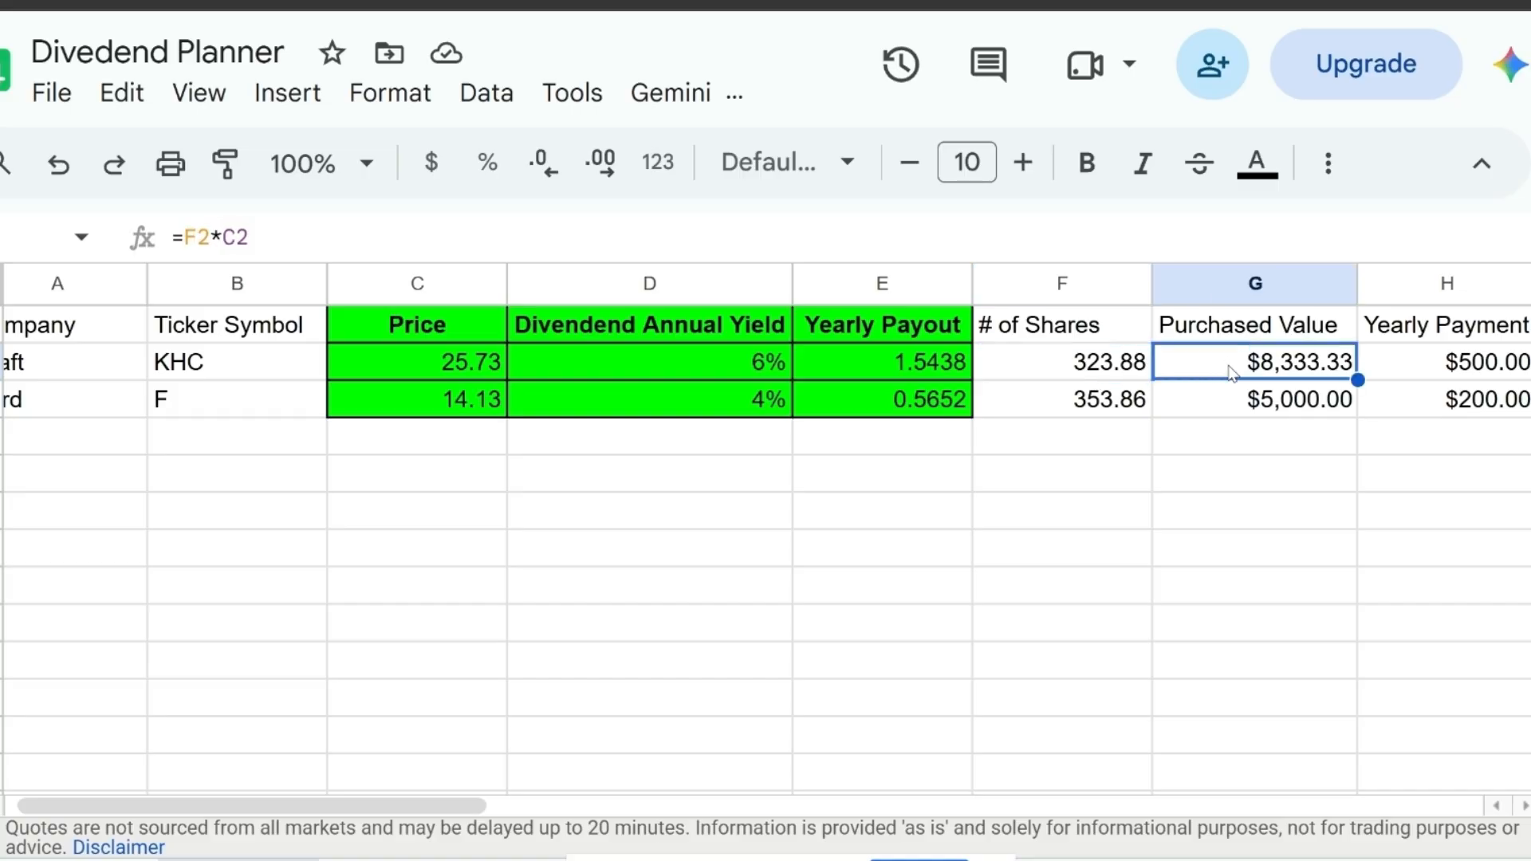
pyautogui.click(1433, 413)
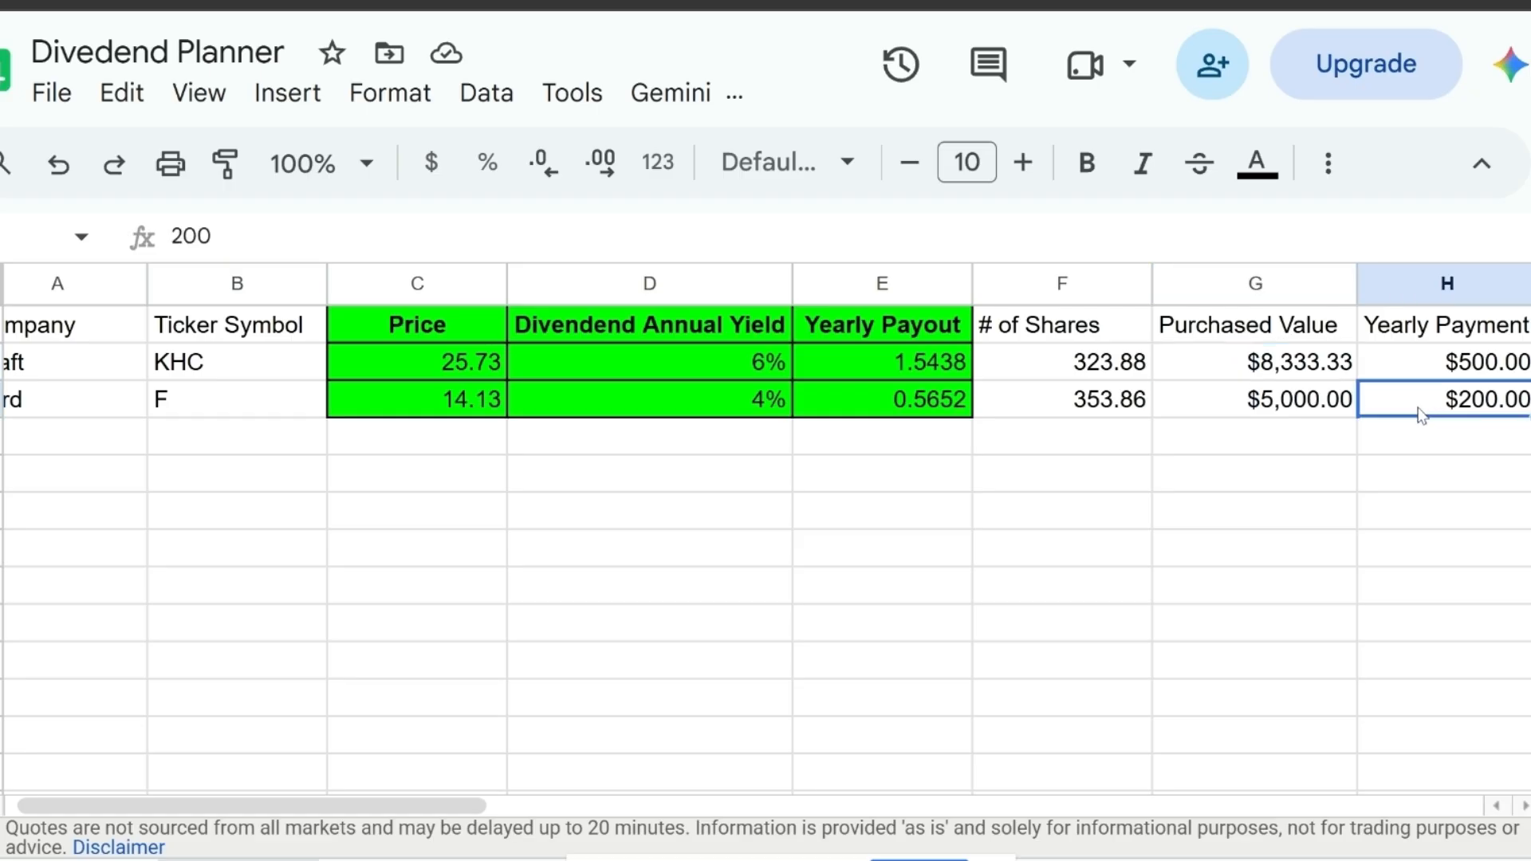
pyautogui.click(1123, 408)
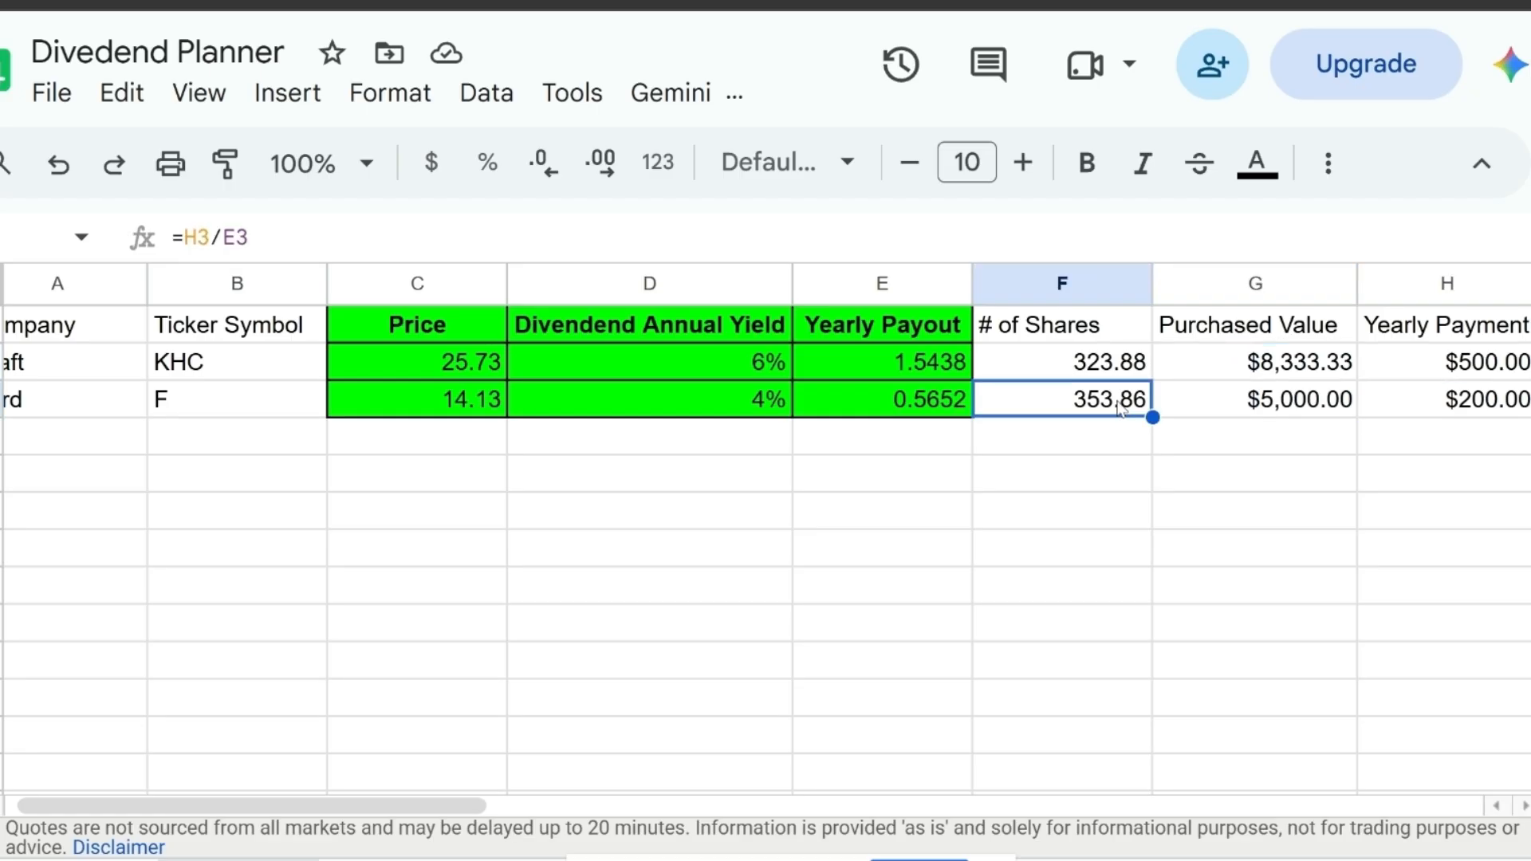
pyautogui.click(1270, 410)
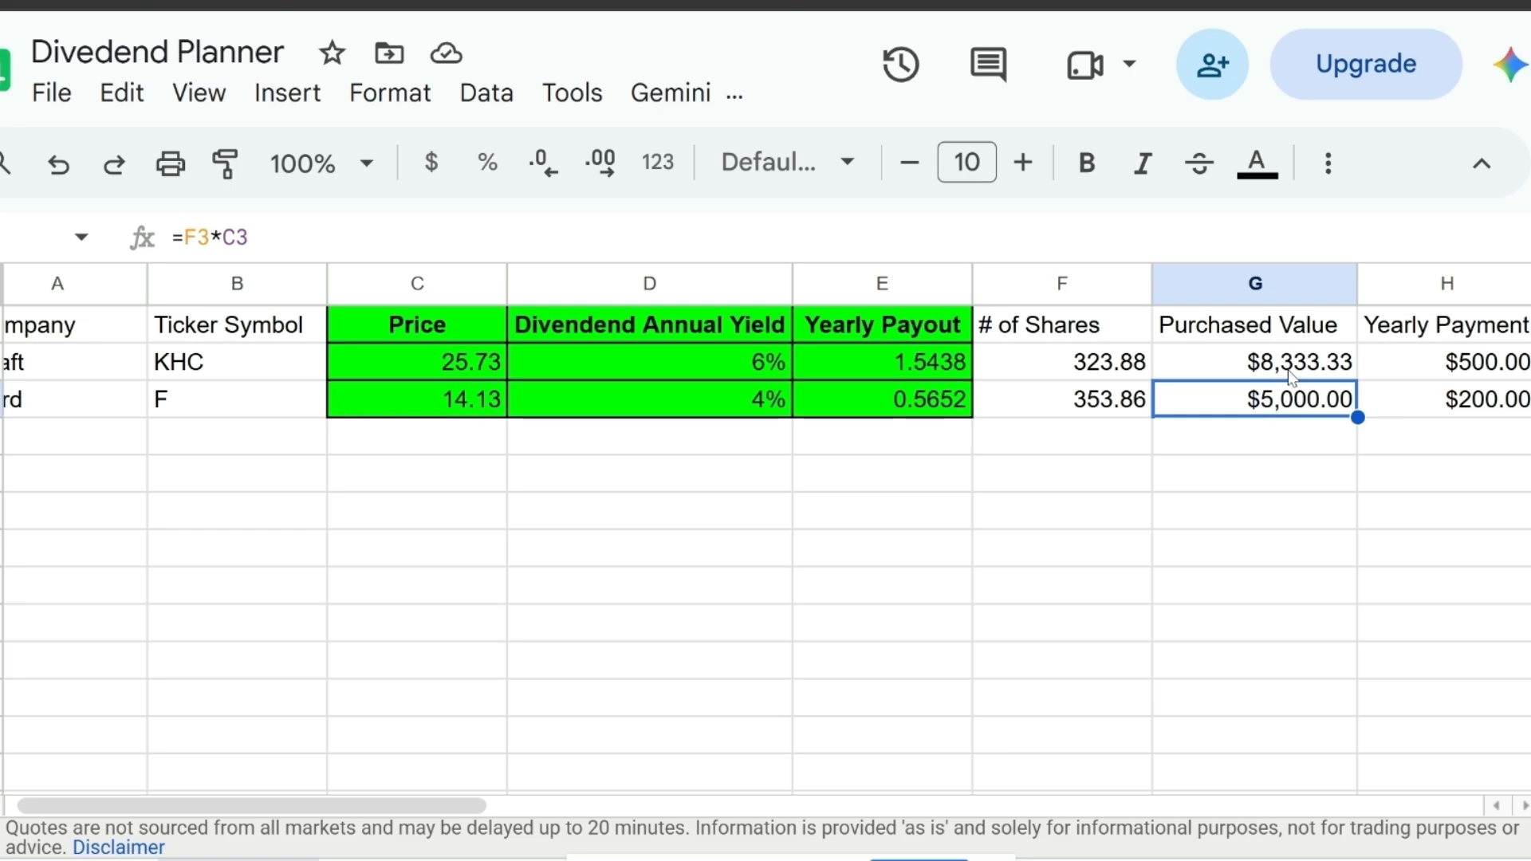
pyautogui.click(1287, 375)
pyautogui.click(1279, 405)
pyautogui.click(1268, 447)
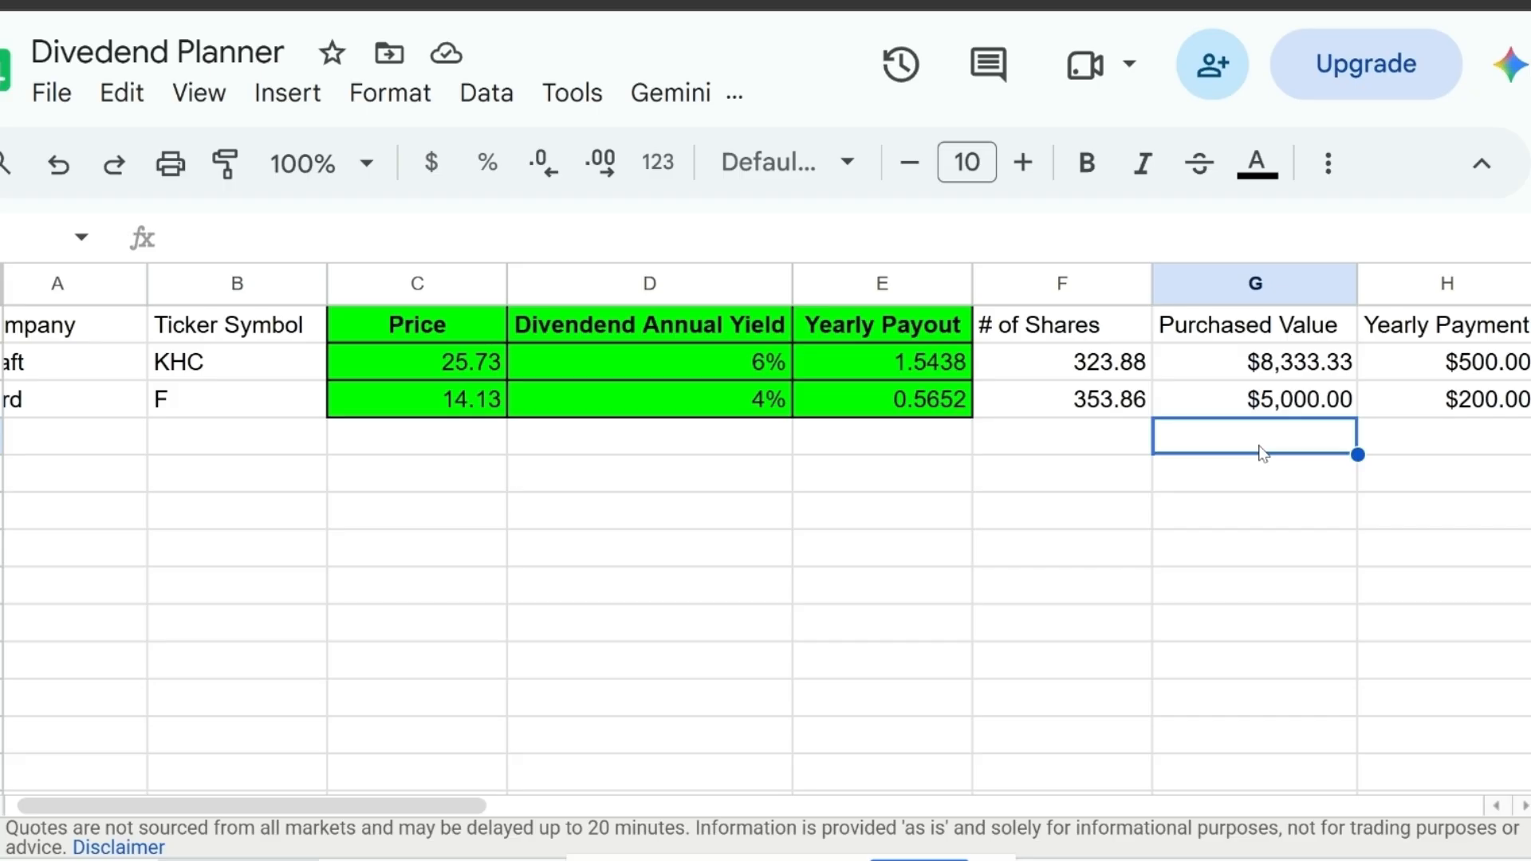